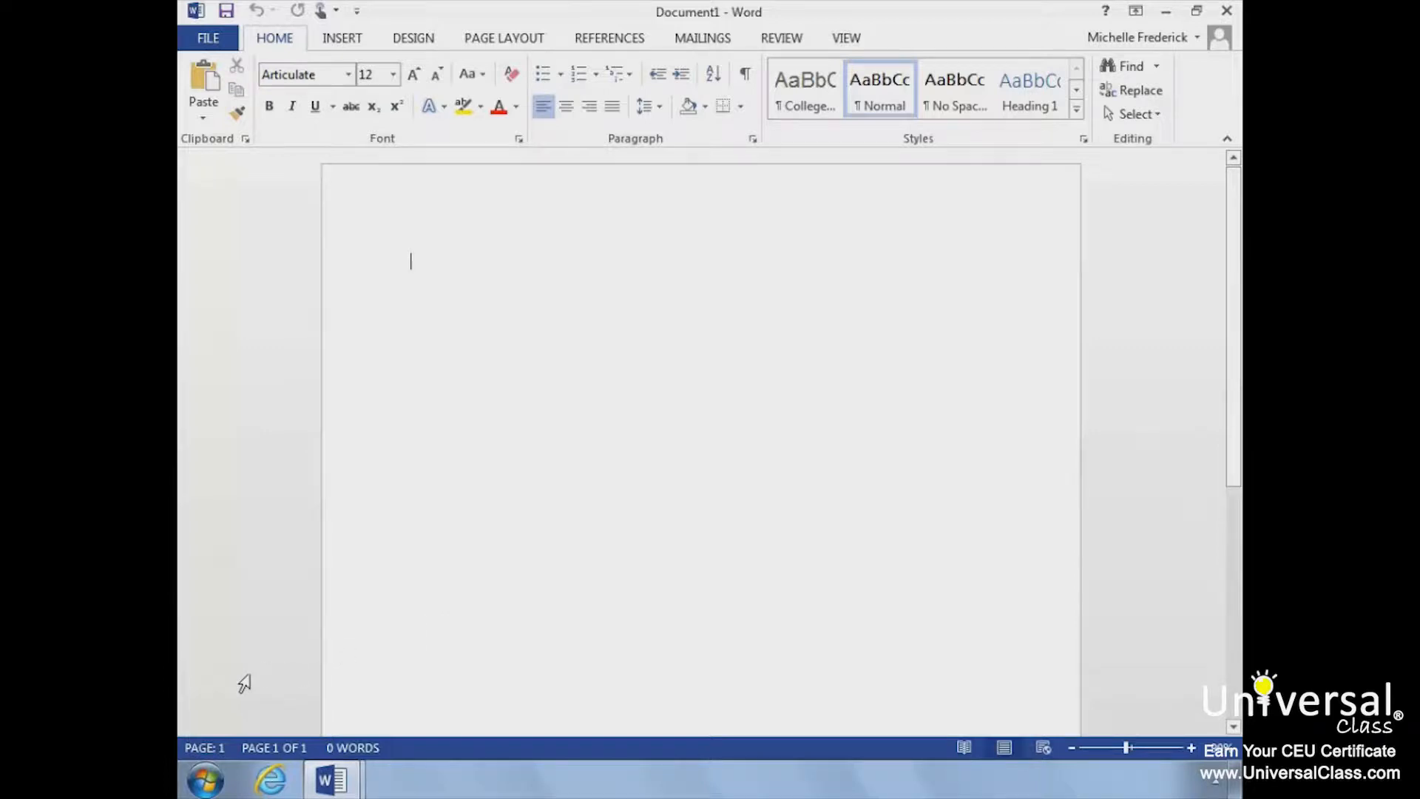
Step: Switch to the document "United States Constitution from Wikipedia With Errors" and view the spelling suggestions for "dierctly" in the opening paragraph
{"action": "left_click", "coordinate": [342, 782]}
{"action": "left_click", "coordinate": [339, 670]}
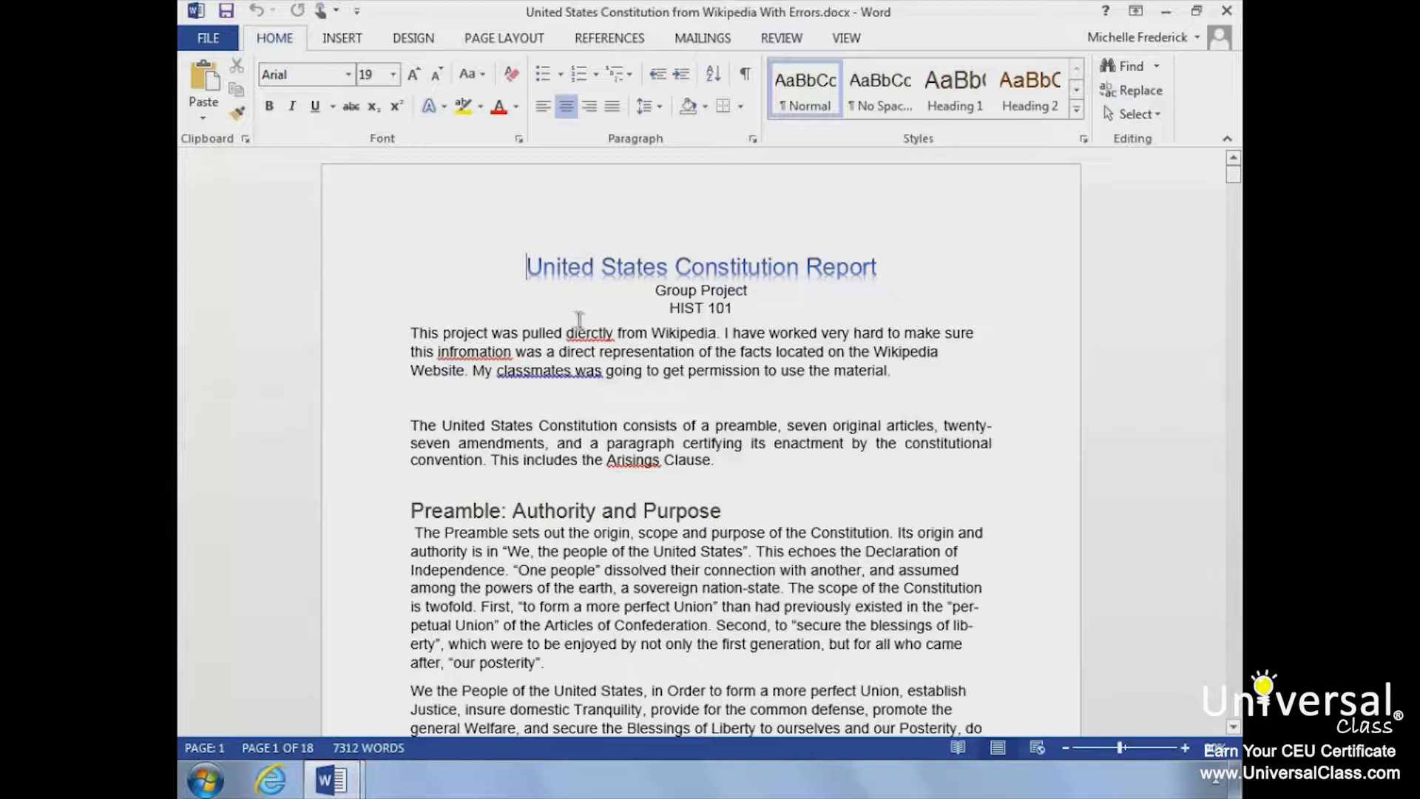
{"action": "right_click", "coordinate": [588, 335]}
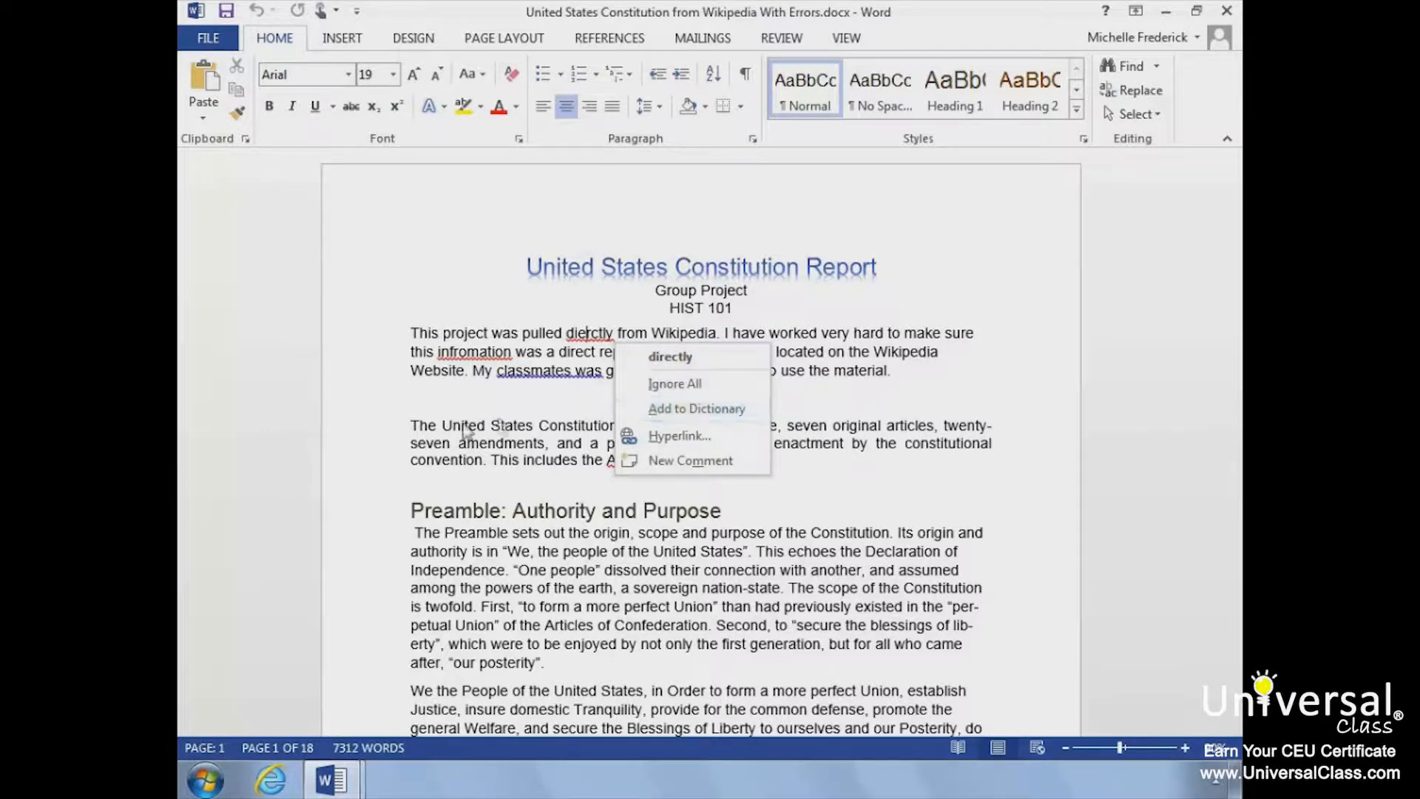
{"action": "left_click", "coordinate": [291, 404]}
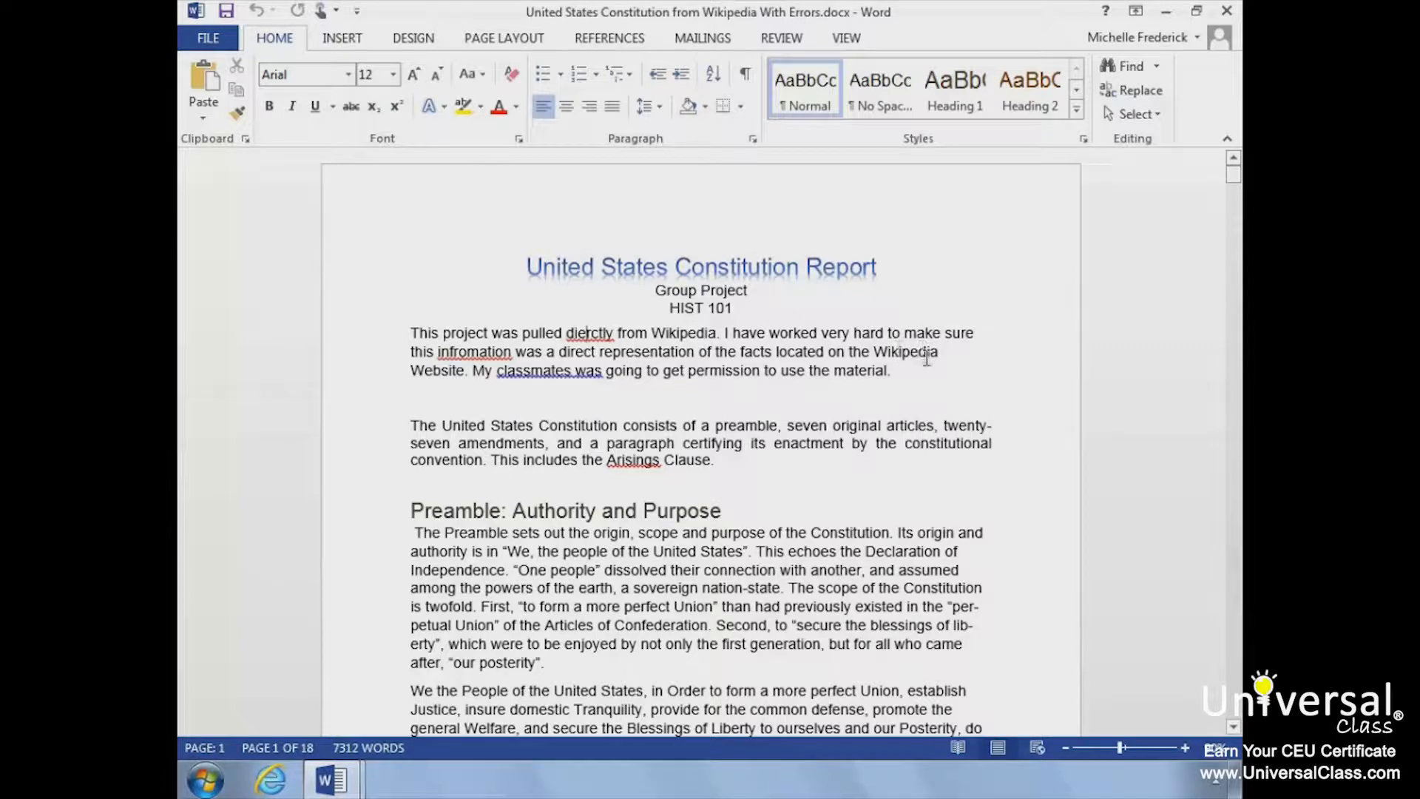
Step: Add the sentence "I received permission." to the end of the opening paragraph
{"action": "left_click", "coordinate": [911, 368]}
{"action": "type", "text": "I received"}
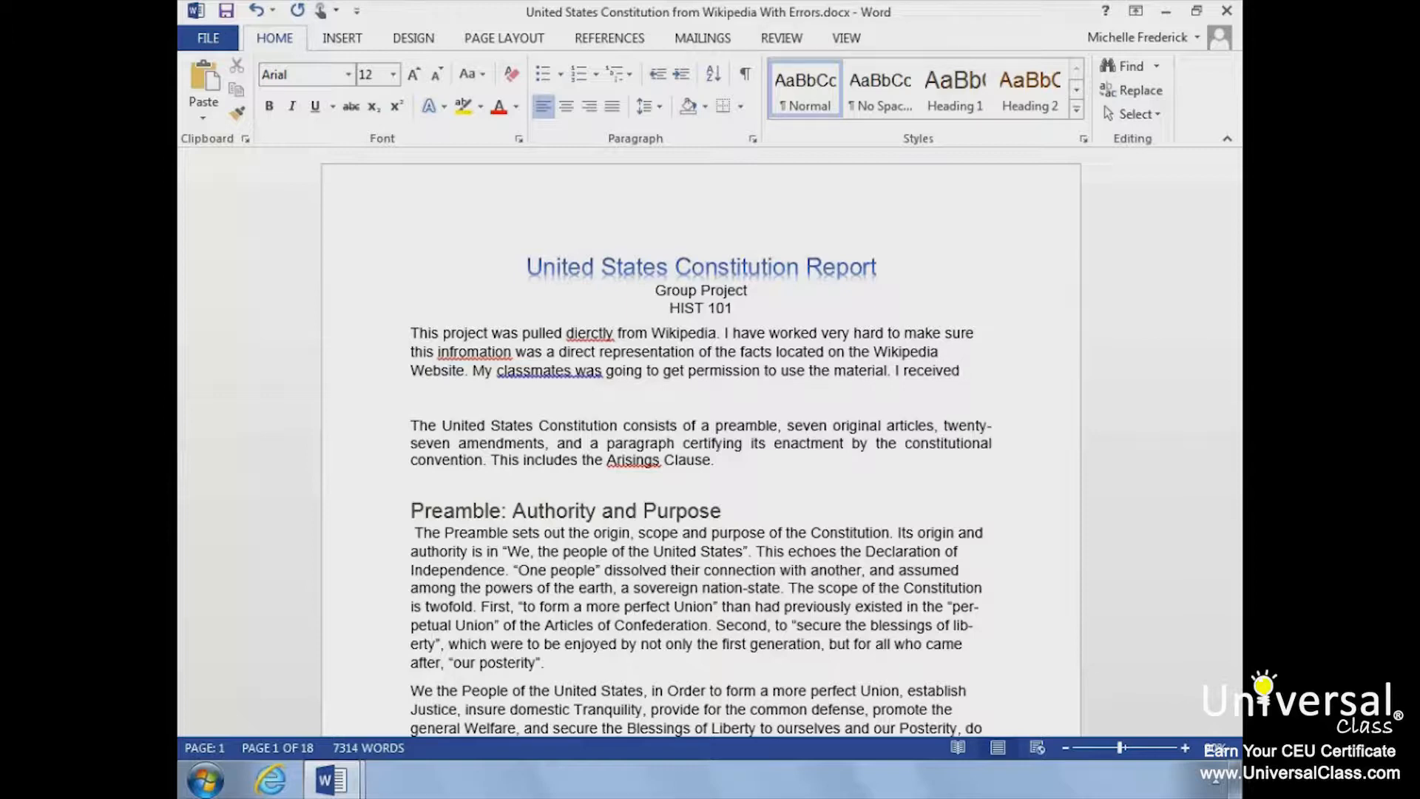
{"action": "type", "text": " permission."}
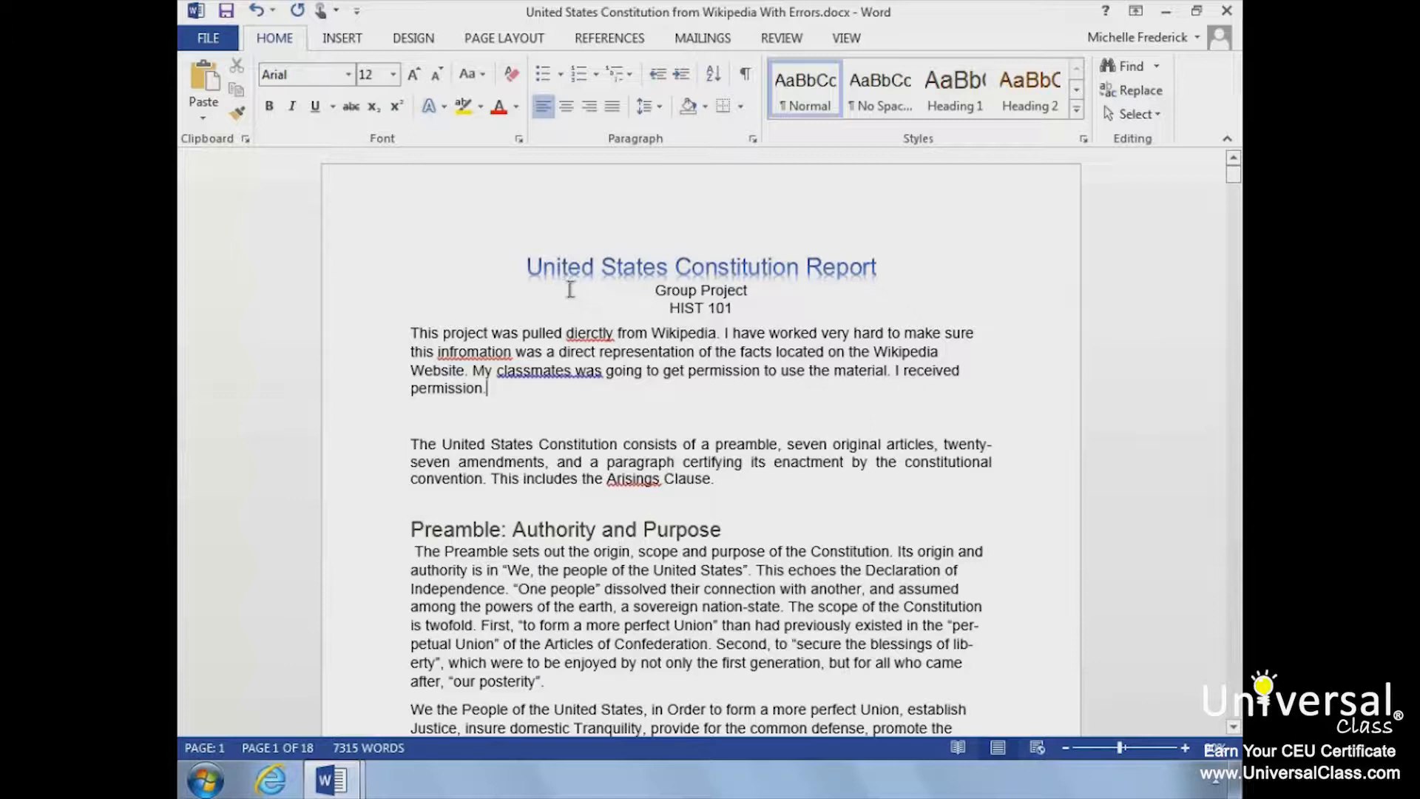
Step: Run the spelling and grammar check, correcting "dierctly" to "directly", "infromation" to "information" and "classmates was" to "classmates were"
{"action": "left_click", "coordinate": [780, 38]}
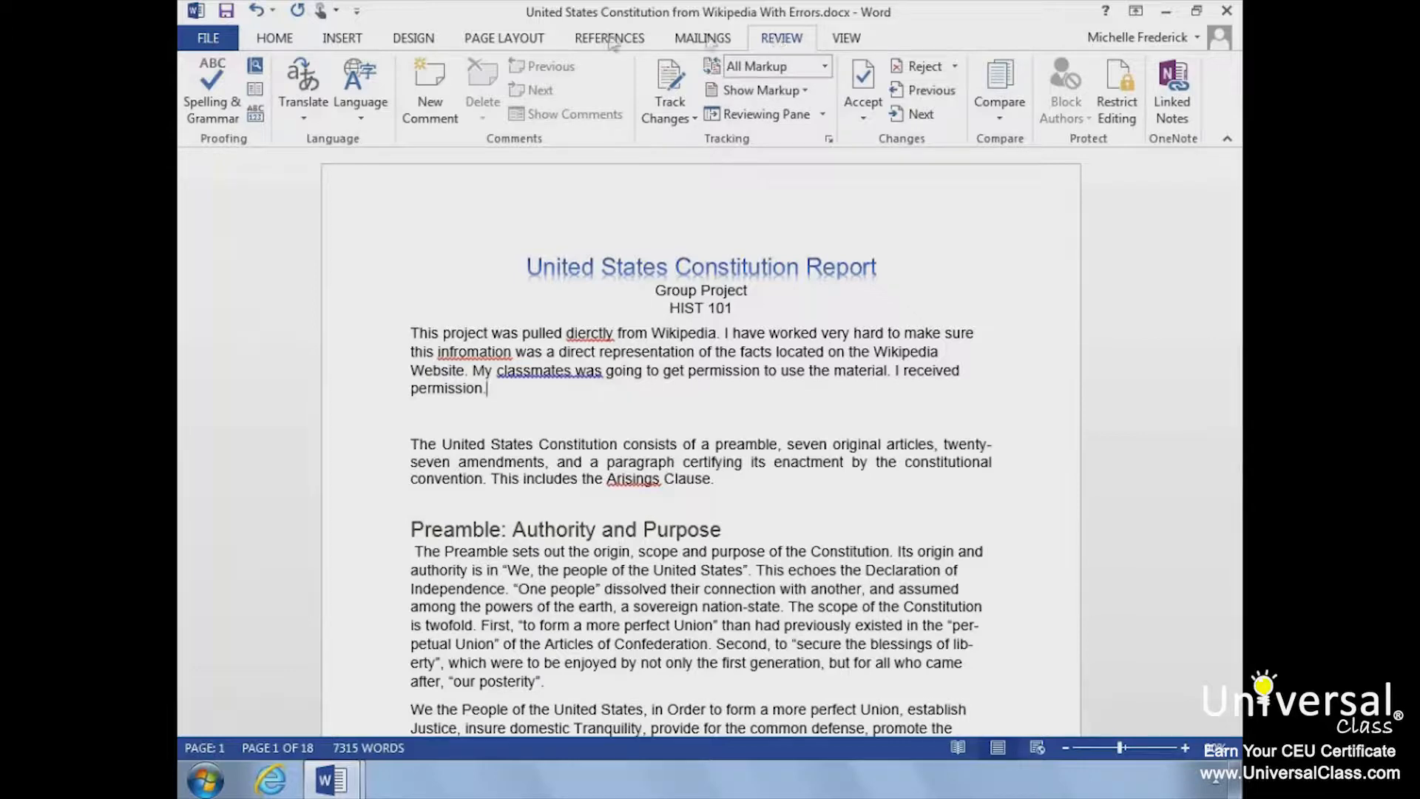
{"action": "left_click", "coordinate": [215, 96]}
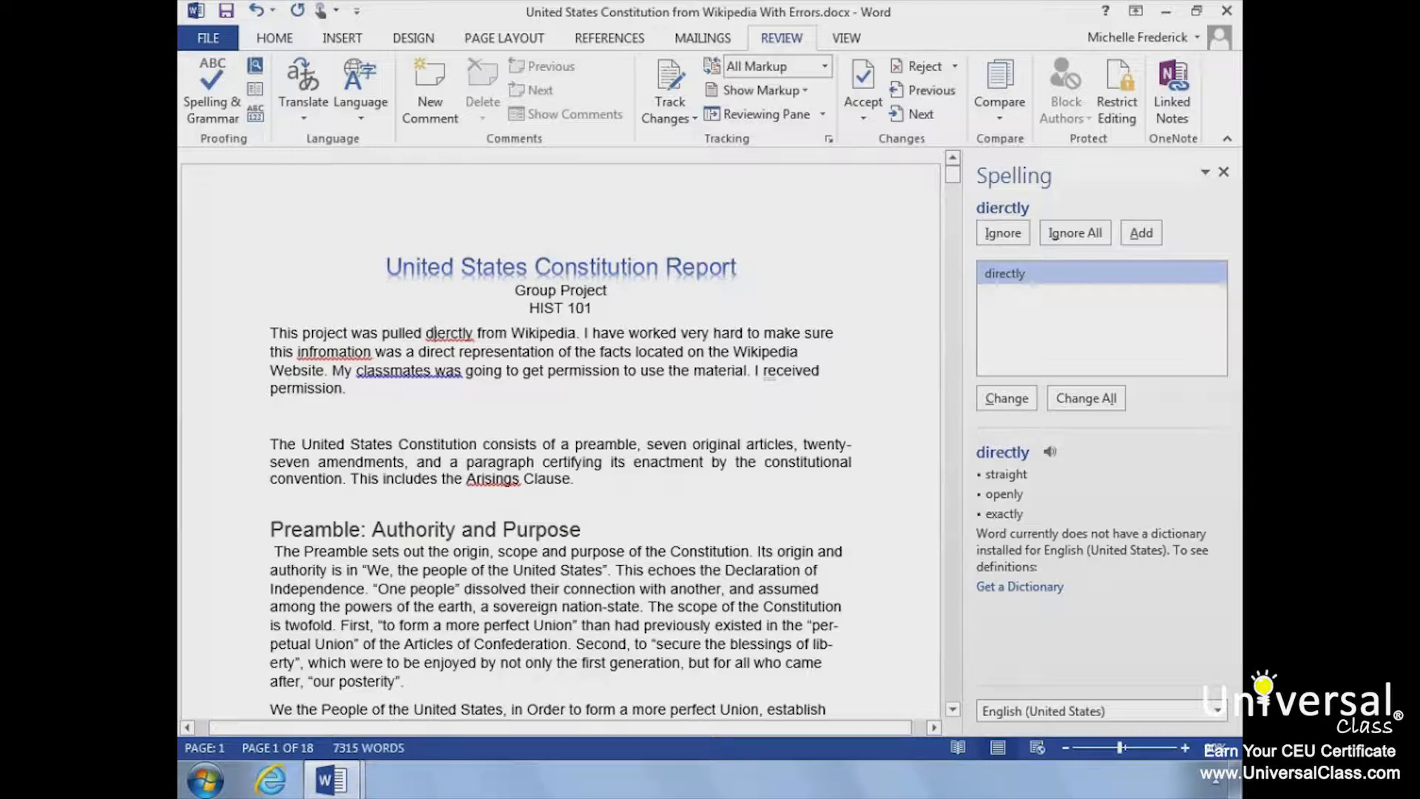
{"action": "left_click", "coordinate": [1006, 398]}
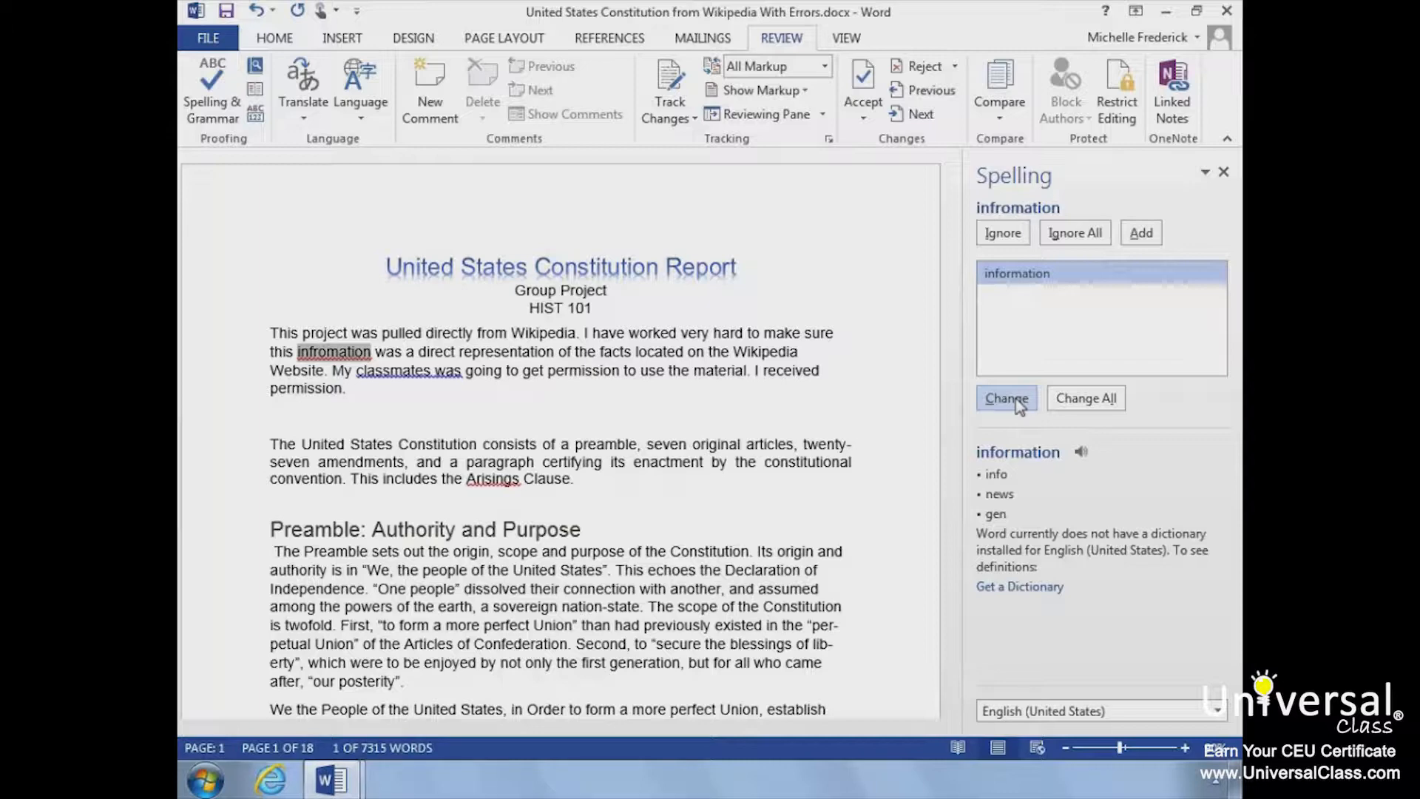
{"action": "left_click", "coordinate": [1015, 400]}
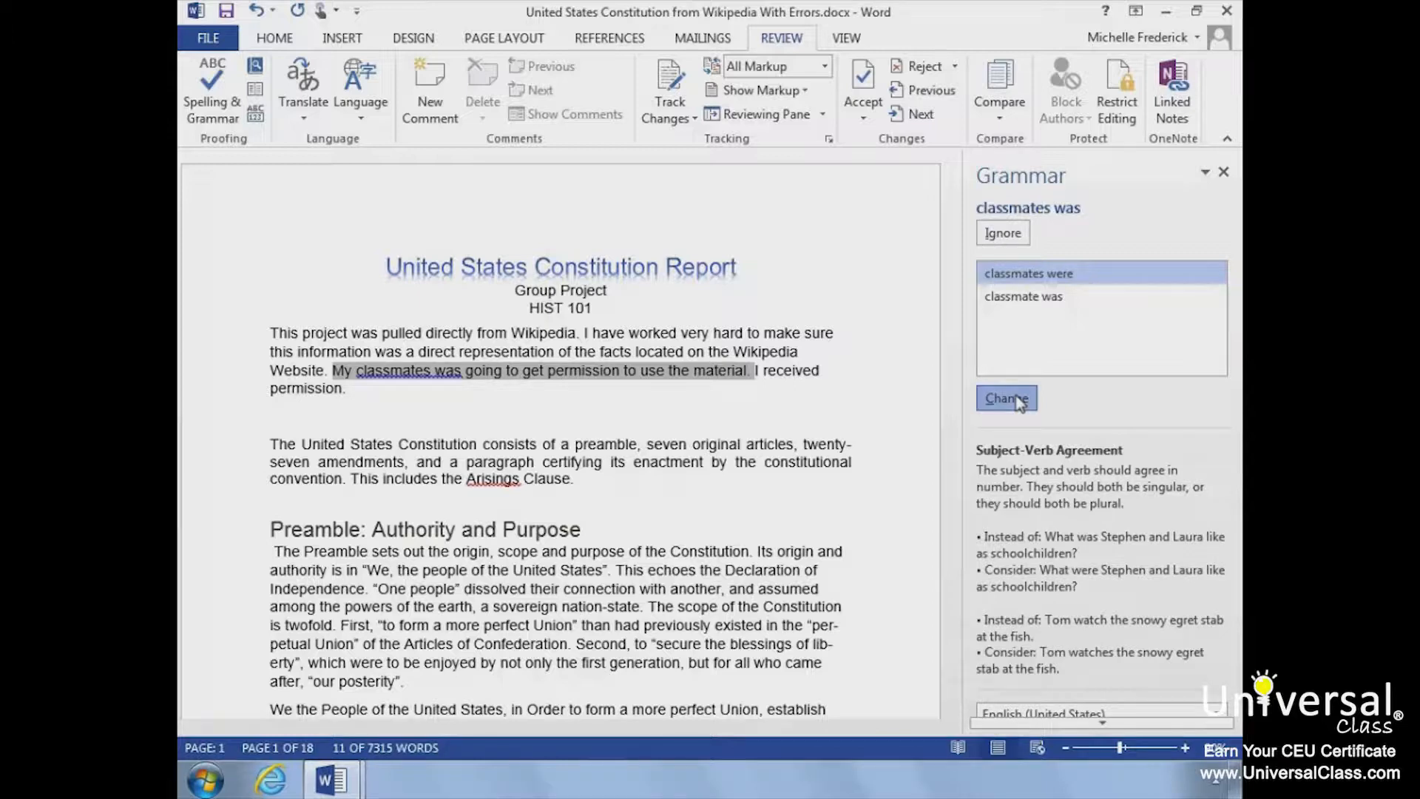
{"action": "left_click", "coordinate": [1015, 399]}
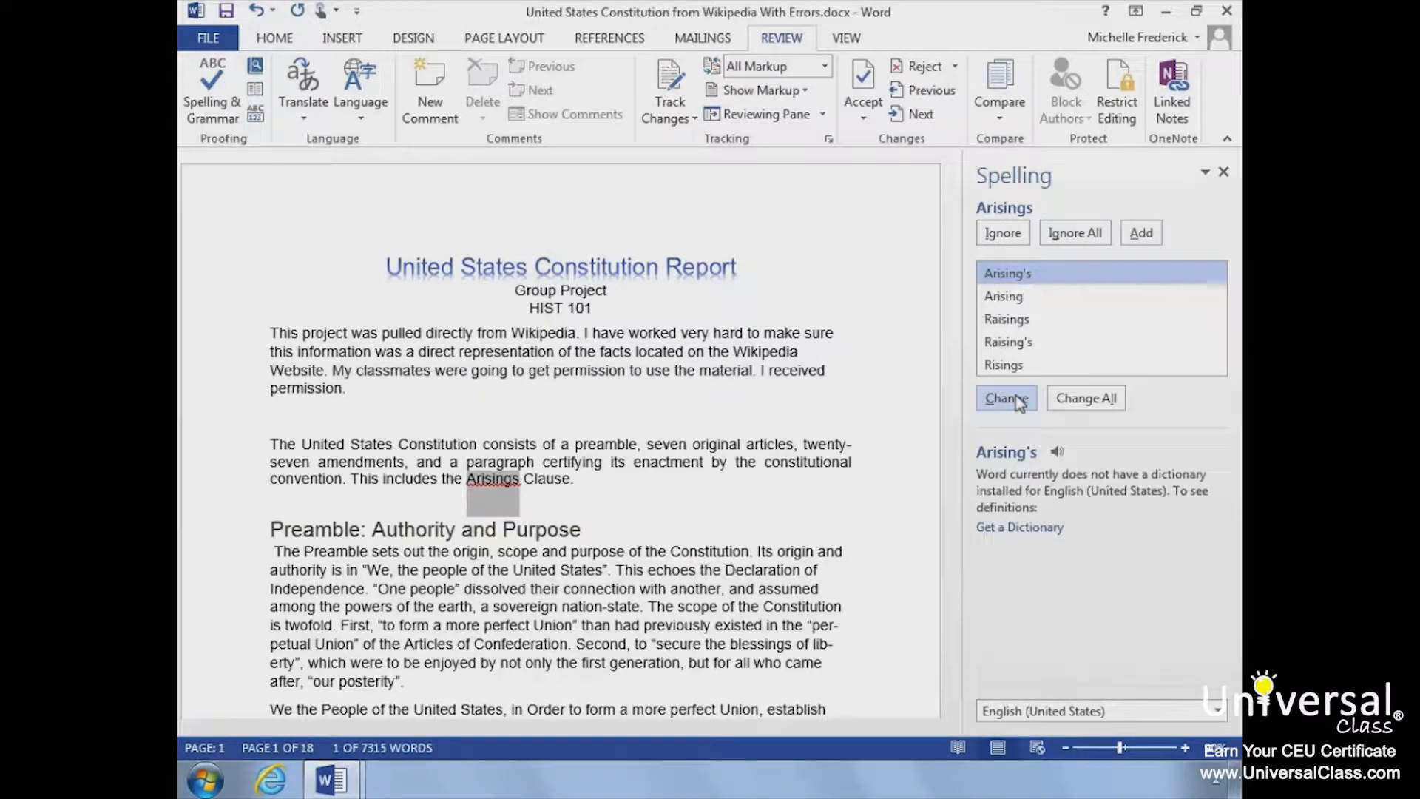
Step: Ignore both flagged occurrences of "Arisings" and dismiss the readability statistics to finish the check
{"action": "left_click", "coordinate": [995, 235]}
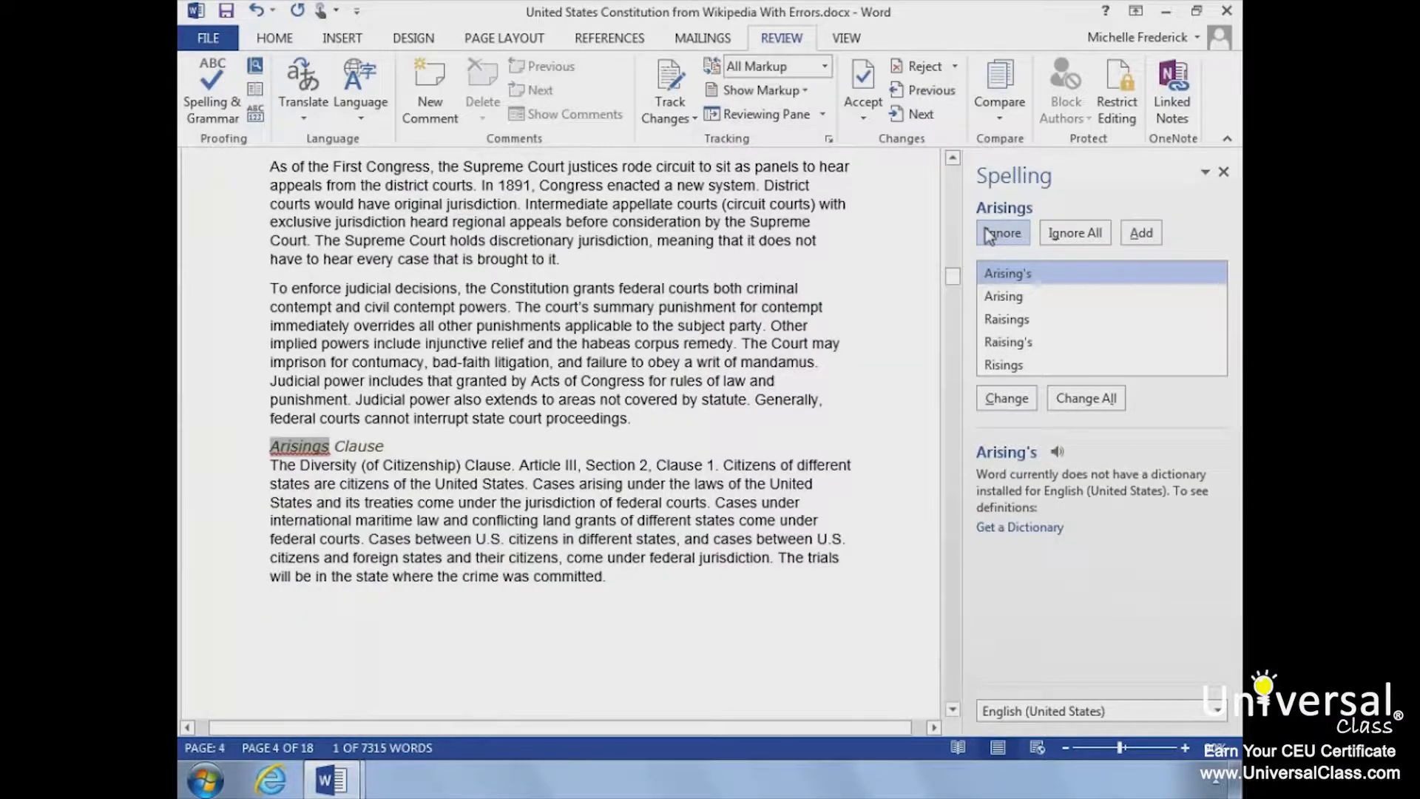
{"action": "left_click", "coordinate": [991, 234]}
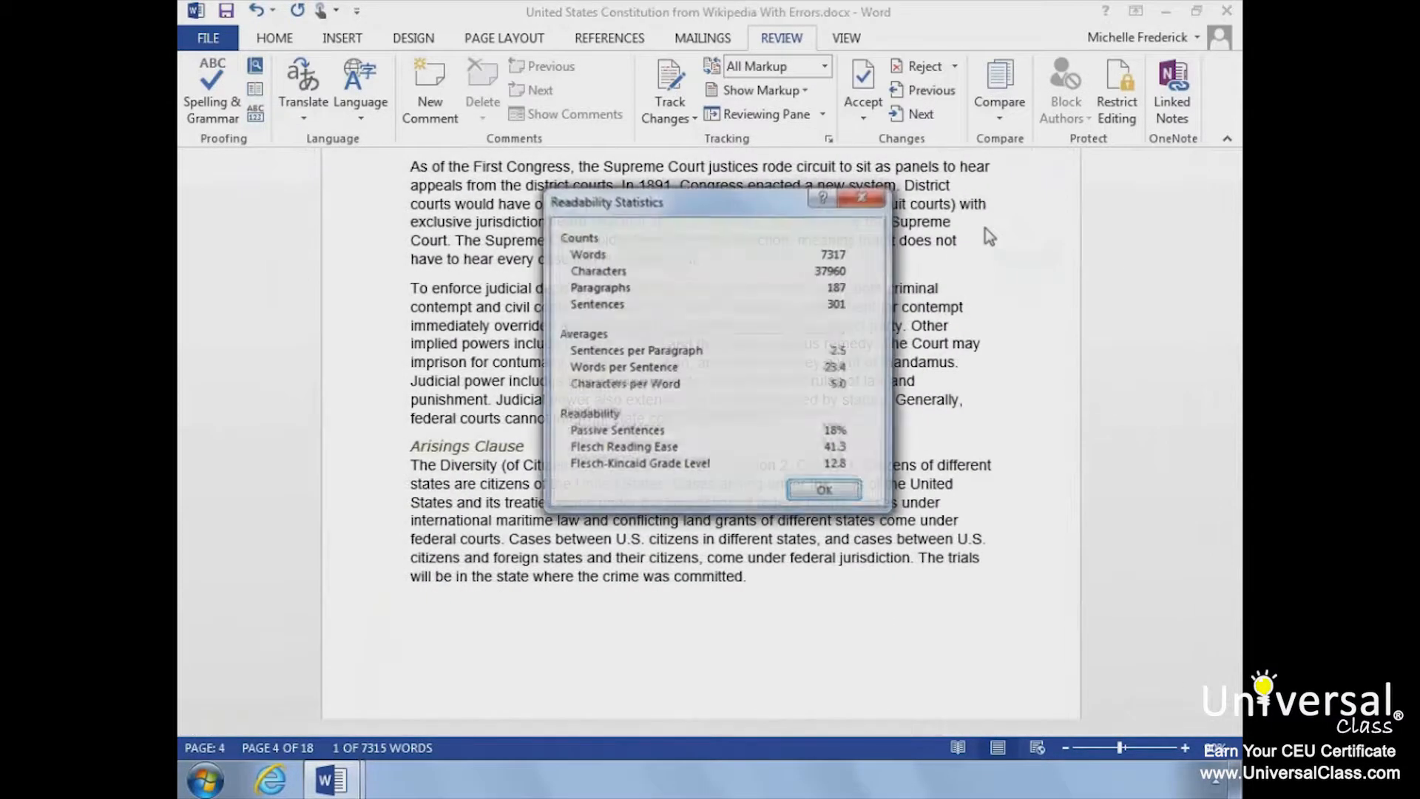
{"action": "left_click", "coordinate": [826, 491]}
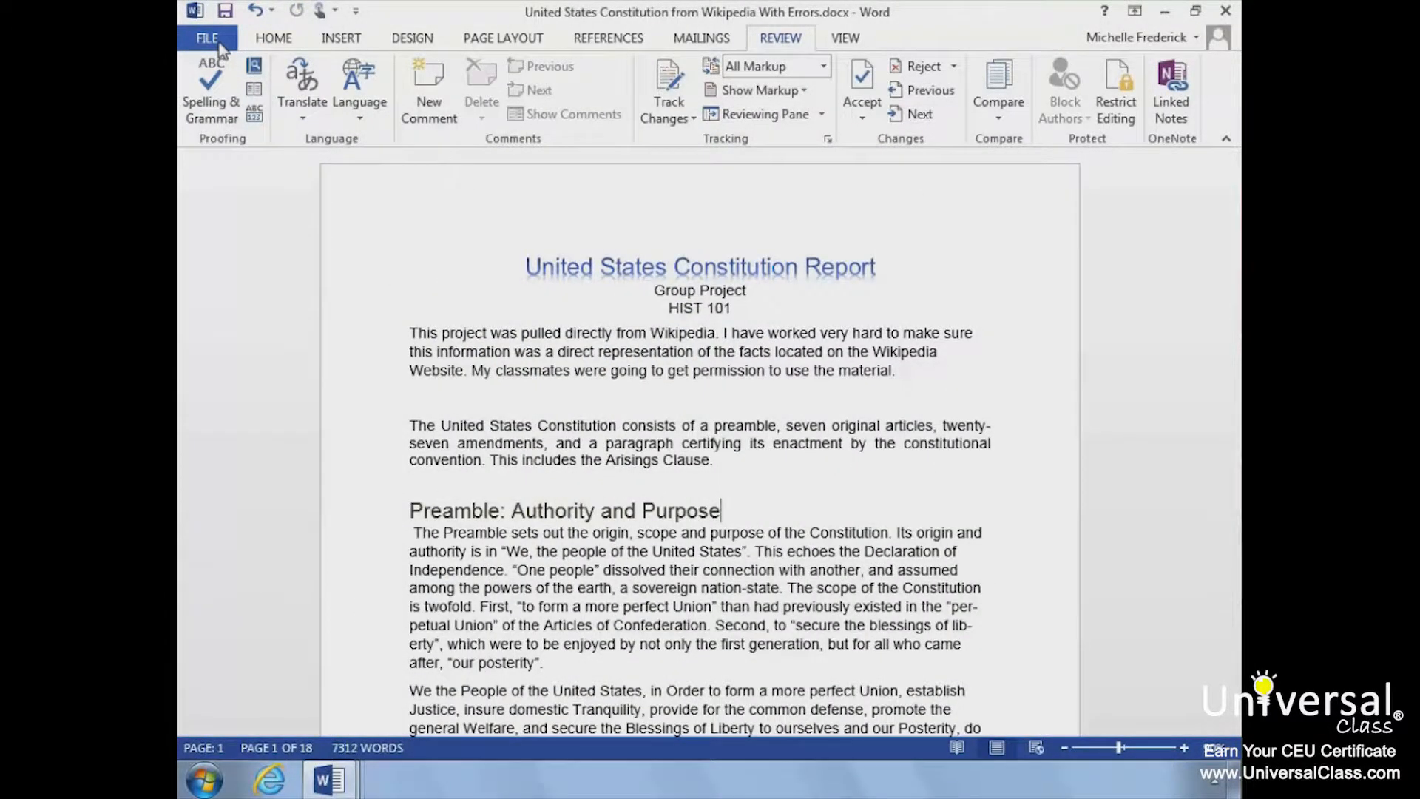
Step: Review the proofing options for spelling and grammar correction, including the readability statistics setting
{"action": "left_click", "coordinate": [220, 46]}
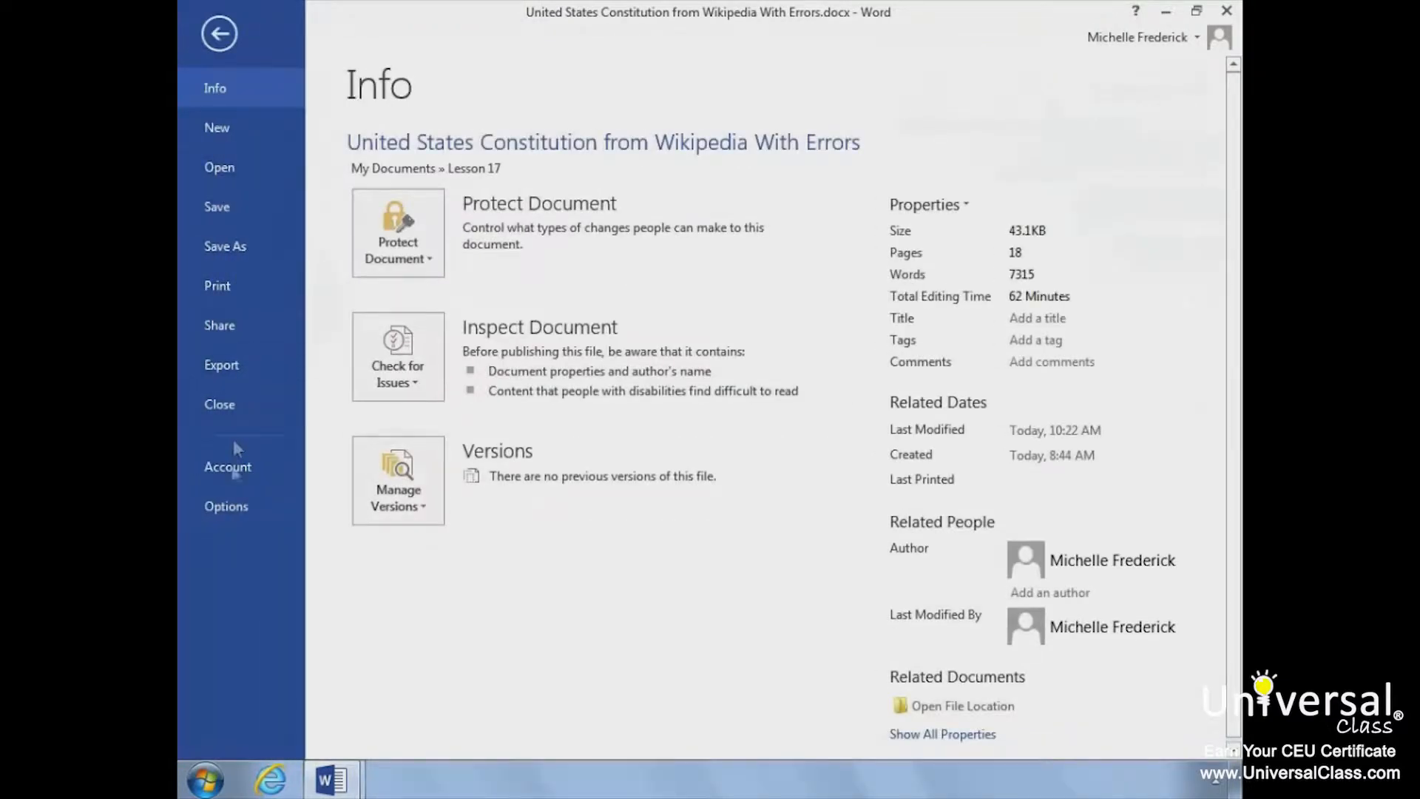
{"action": "left_click", "coordinate": [224, 508]}
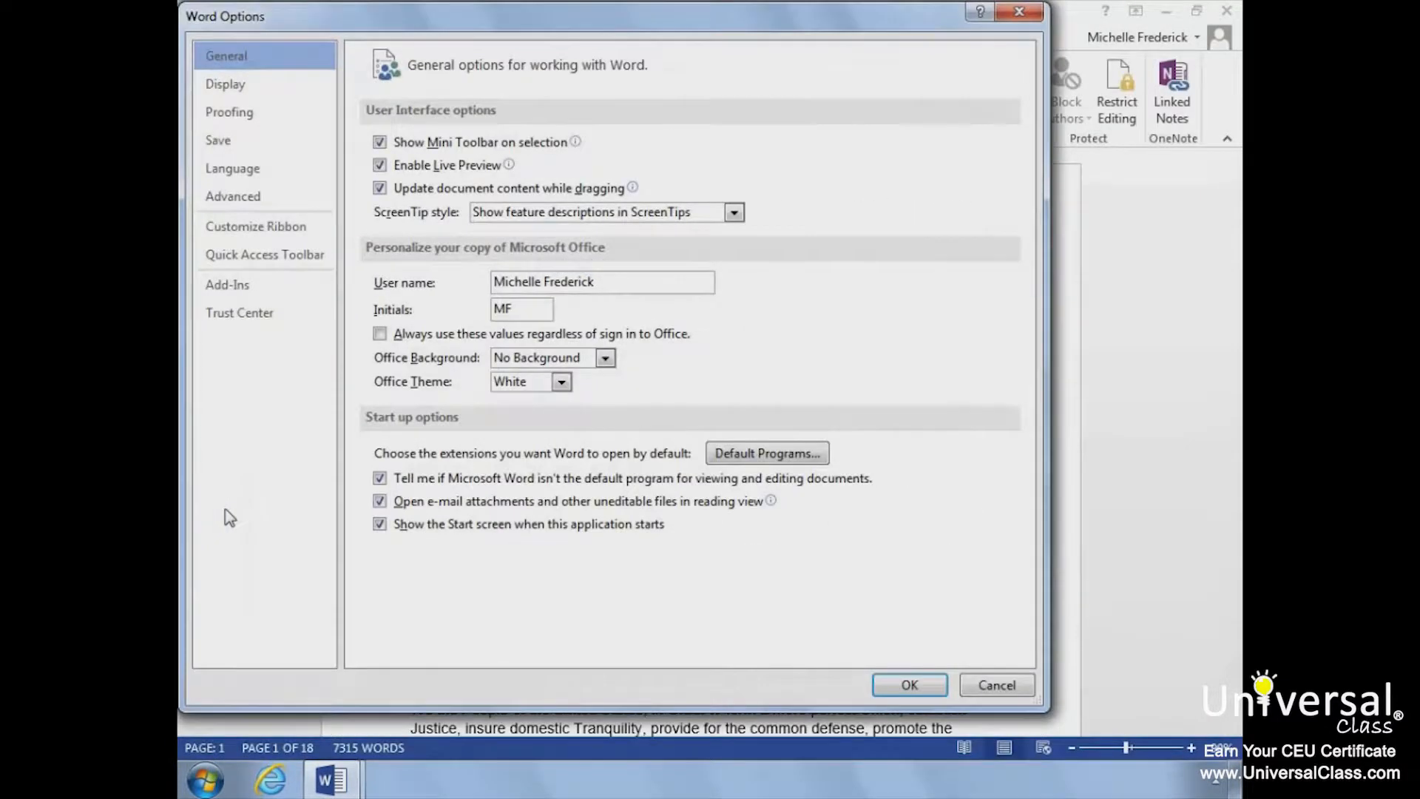
{"action": "left_click", "coordinate": [262, 115]}
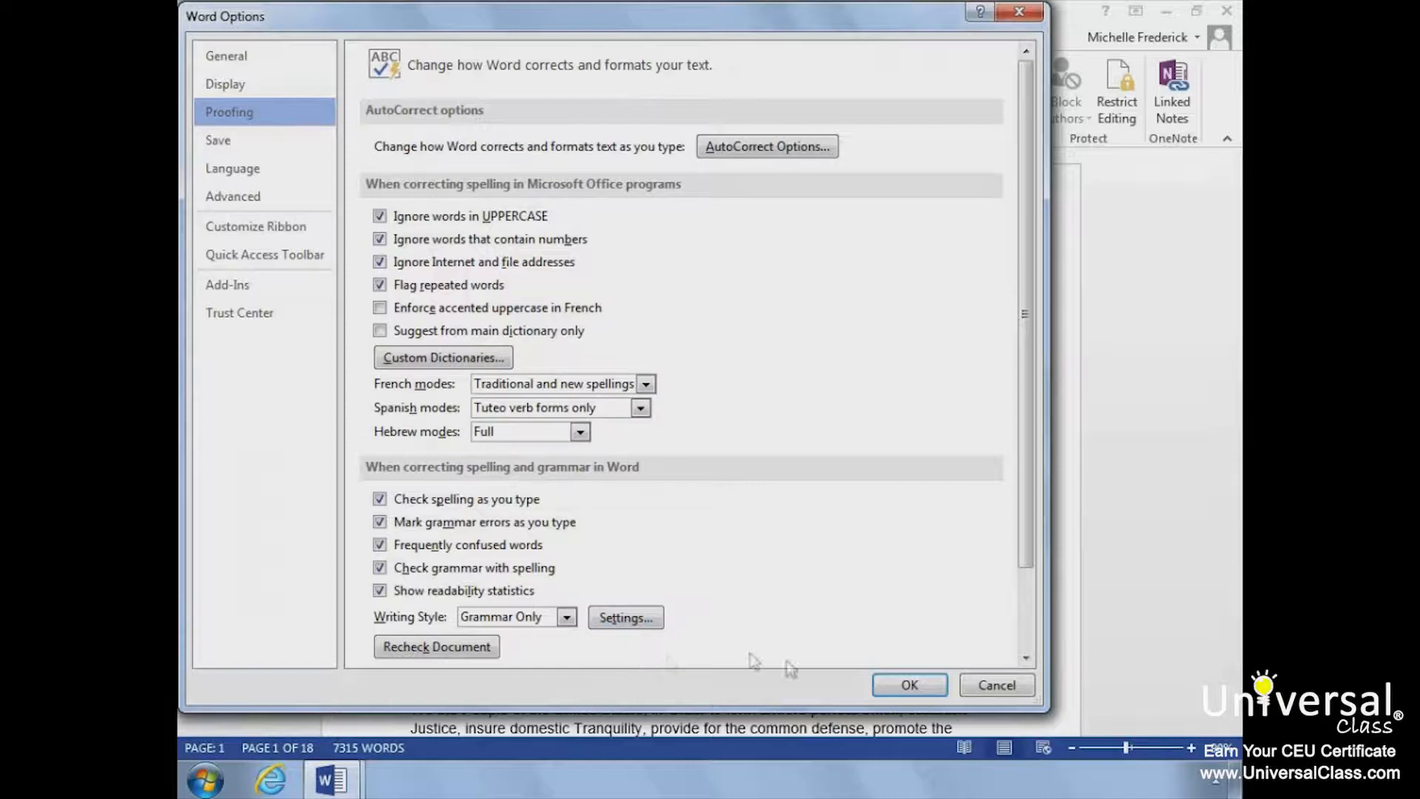
{"action": "left_click", "coordinate": [909, 683]}
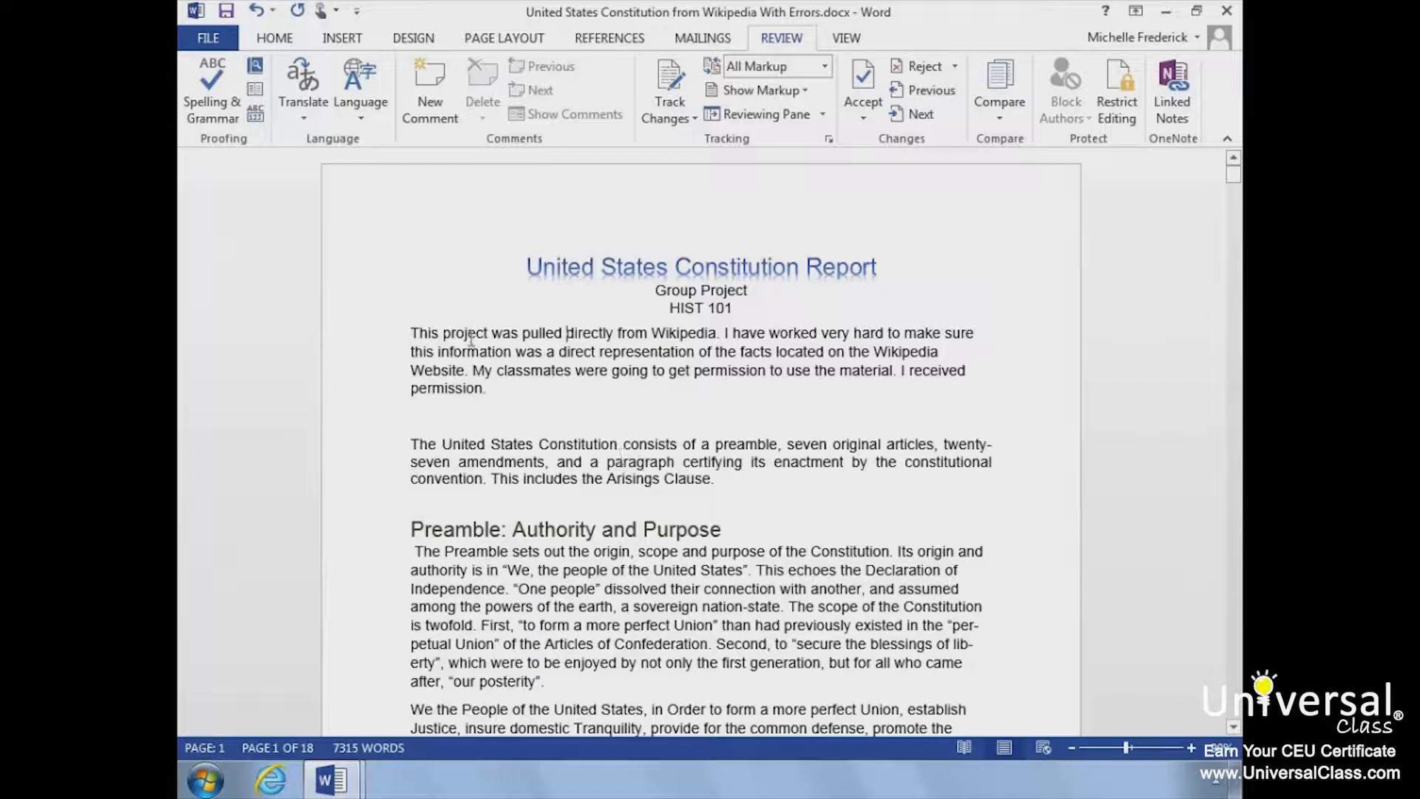
Step: Set the proofing language to English (United States) after browsing the available languages
{"action": "left_click", "coordinate": [361, 111]}
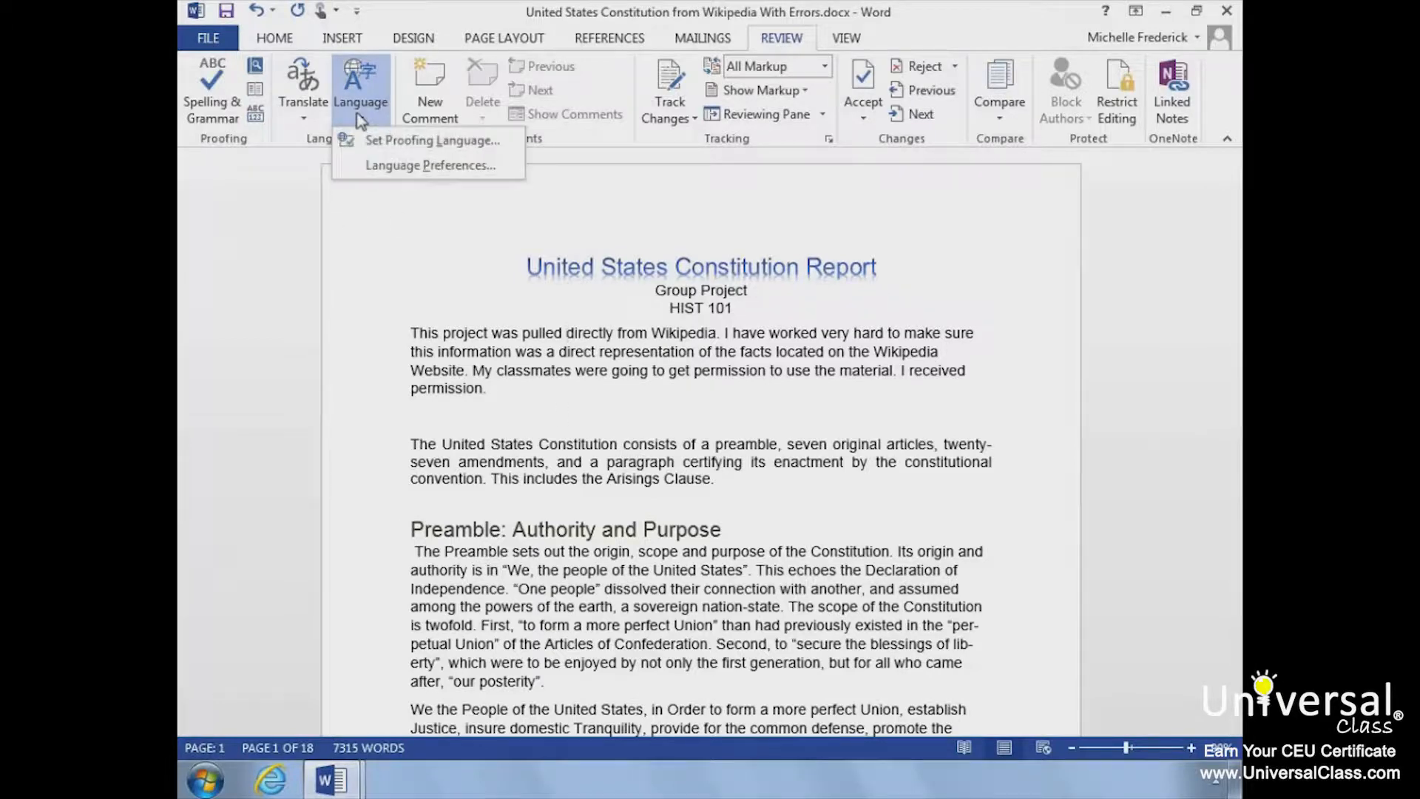
{"action": "left_click", "coordinate": [371, 139]}
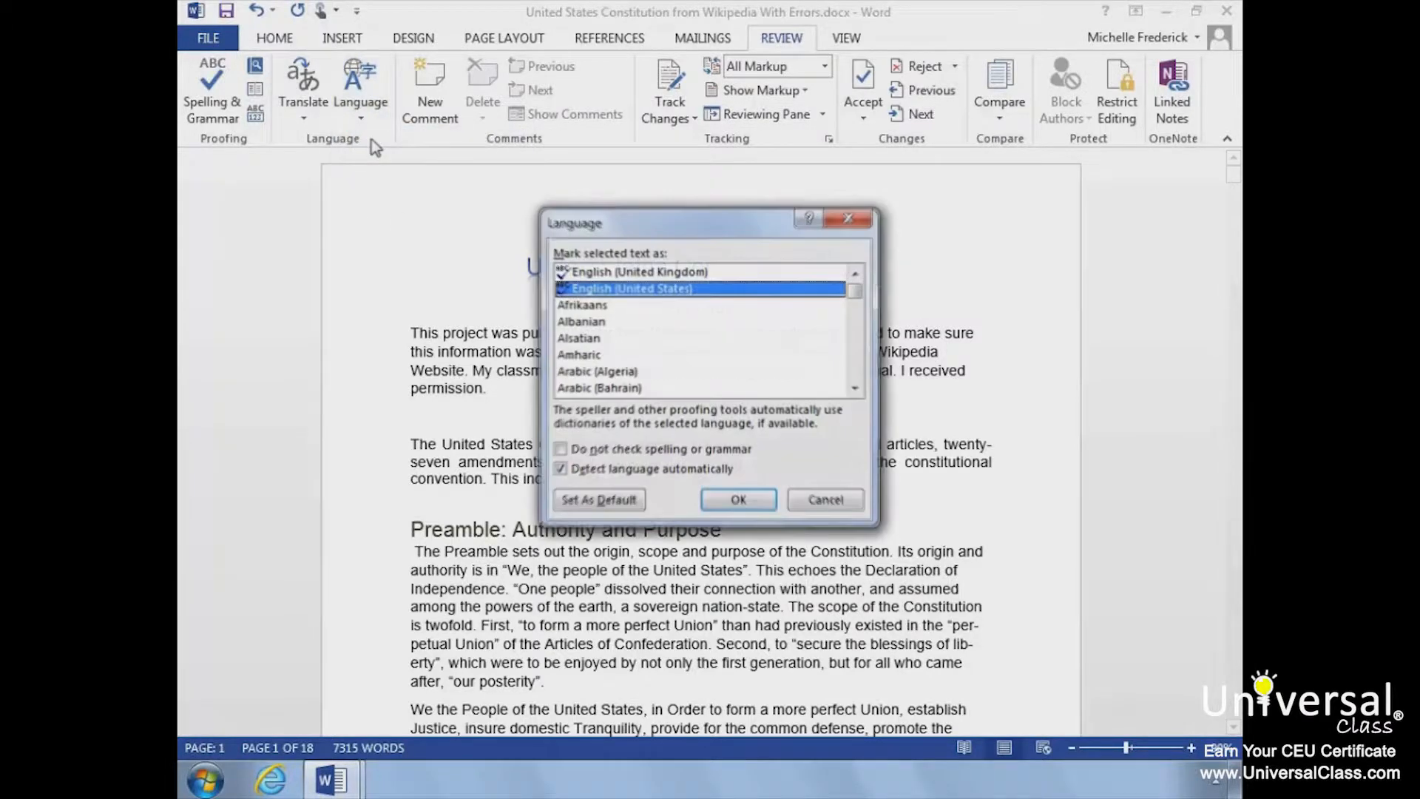
{"action": "left_click", "coordinate": [815, 371]}
{"action": "scroll", "coordinate": [815, 372], "scroll_direction": "down", "scroll_amount": 20}
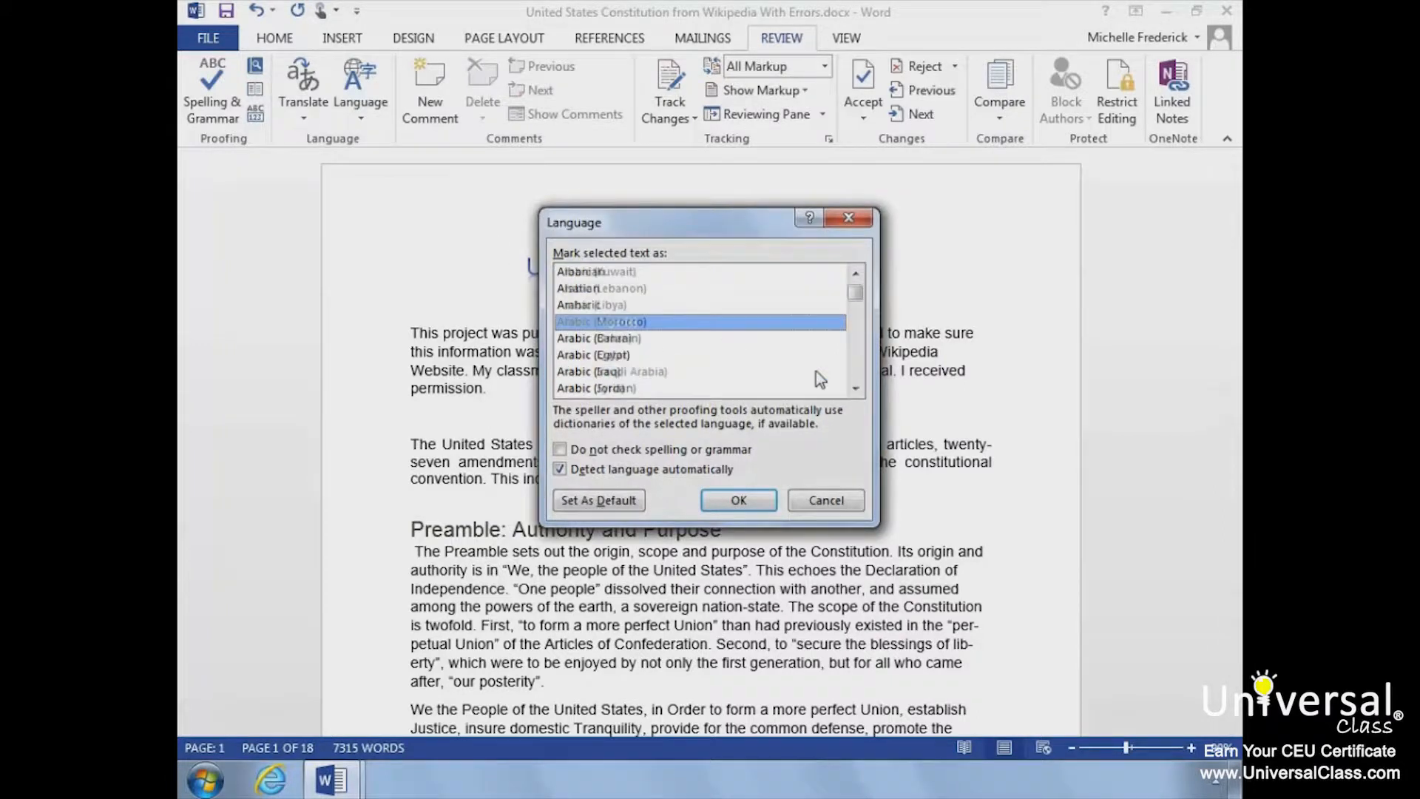
{"action": "scroll", "coordinate": [815, 371], "scroll_direction": "up", "scroll_amount": 15}
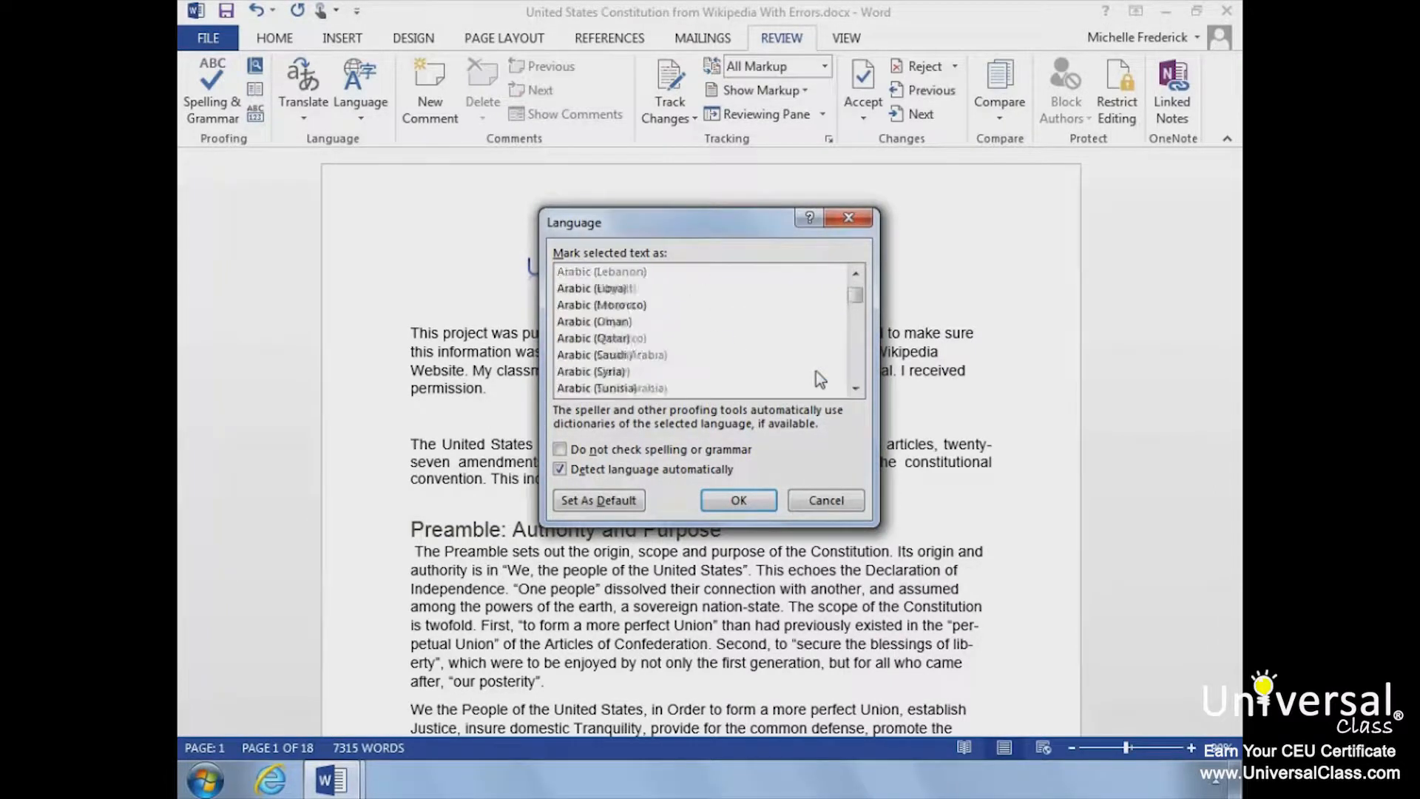
{"action": "left_click", "coordinate": [640, 288]}
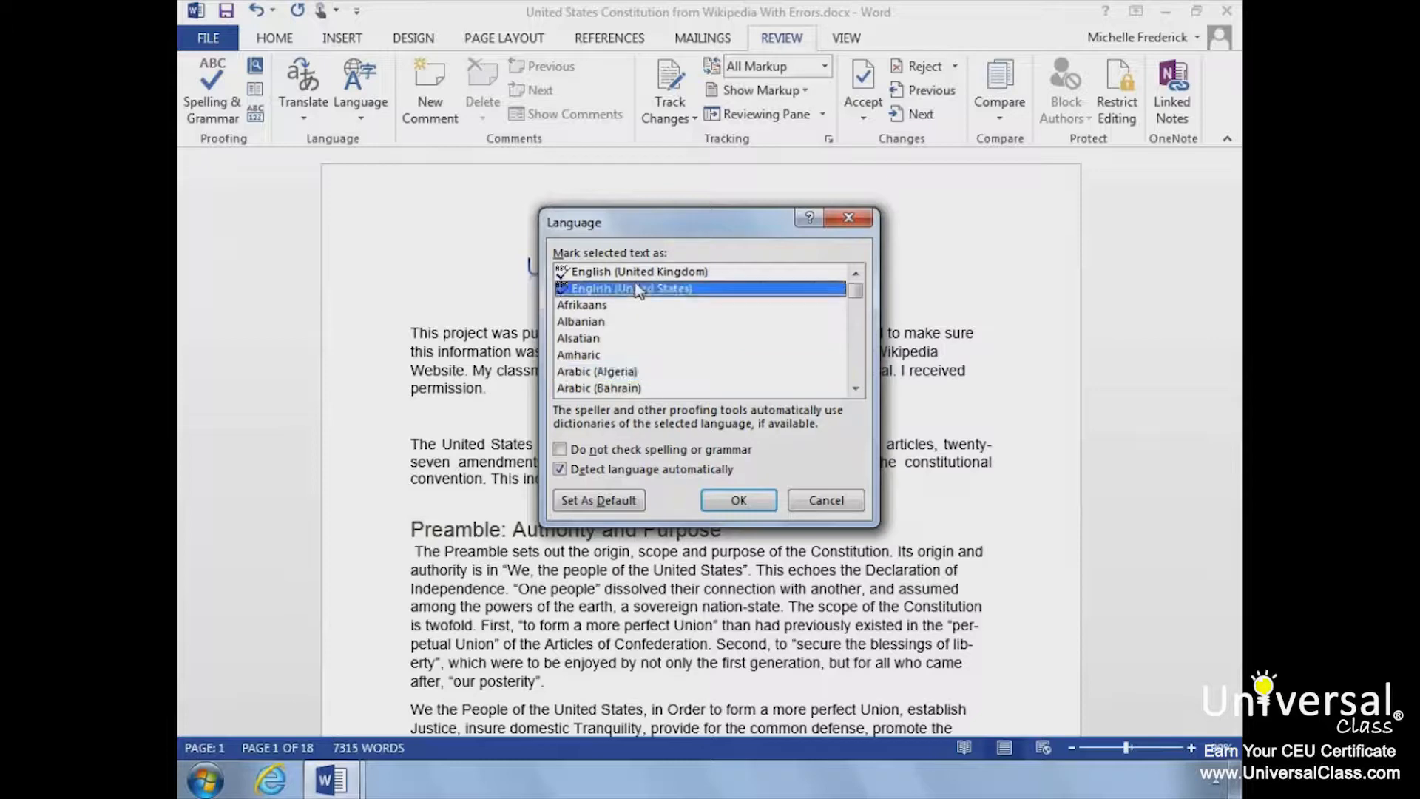
{"action": "left_click", "coordinate": [727, 498]}
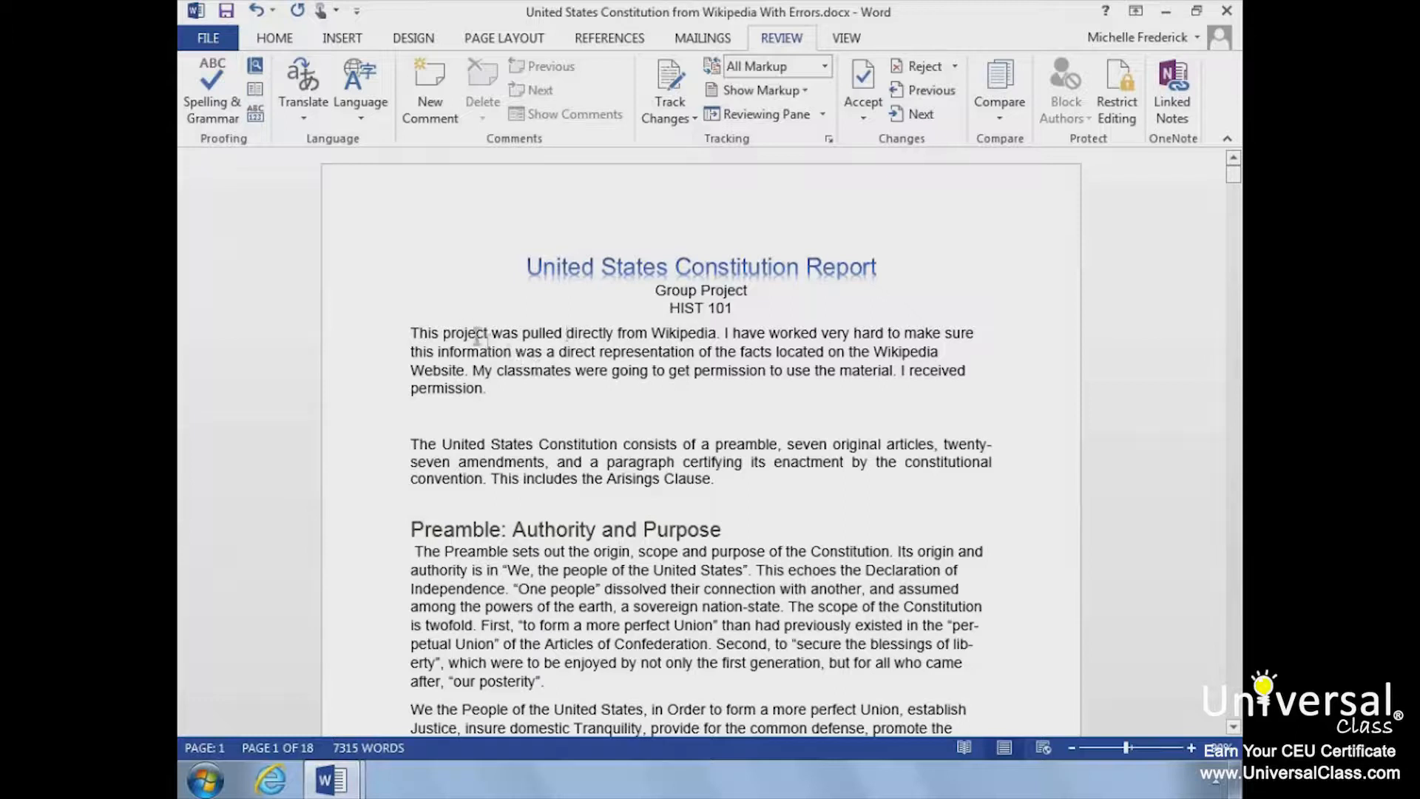
Step: Look up synonyms for "project" in the opening paragraph with the Thesaurus, then close the results and deselect the word
{"action": "left_click_drag", "start_coordinate": [443, 332], "coordinate": [487, 337]}
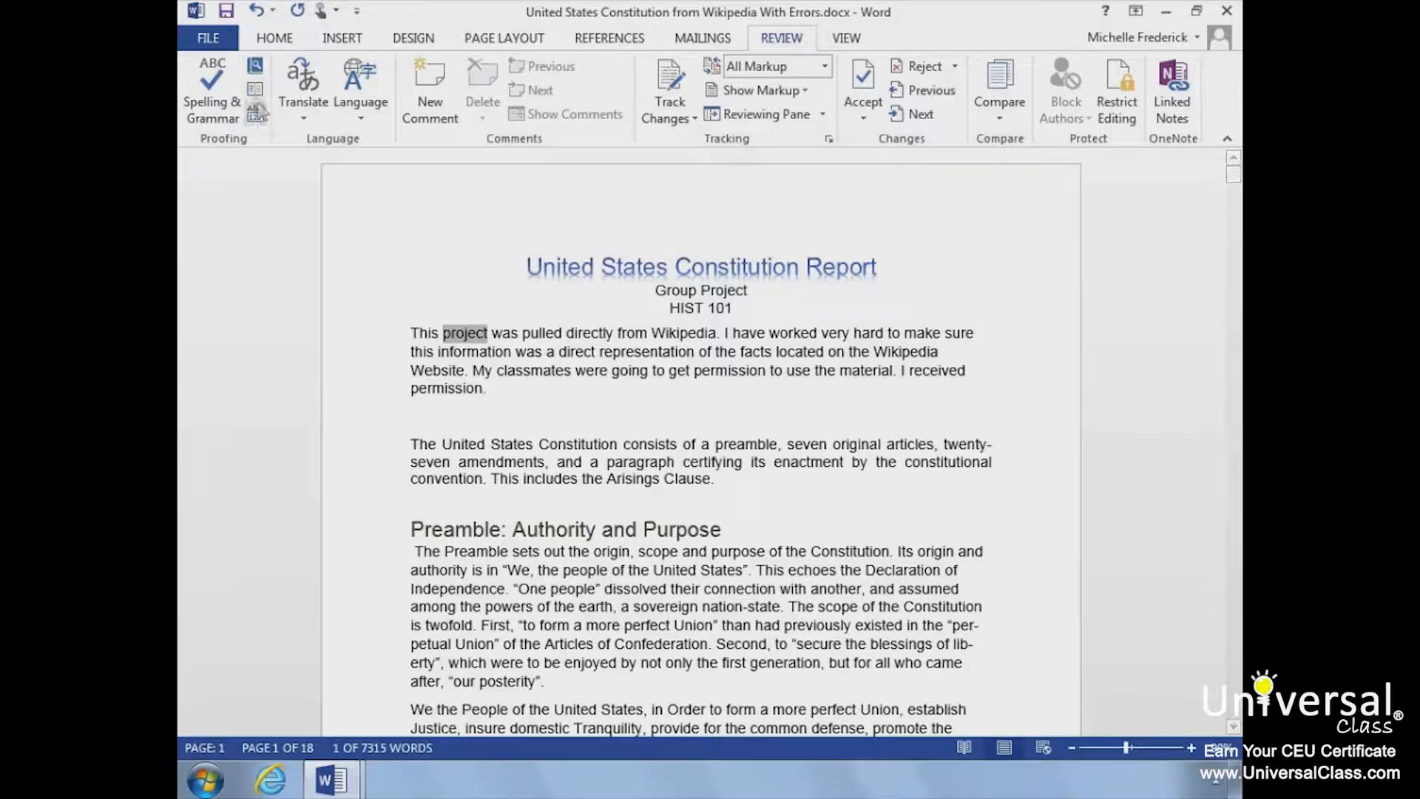
{"action": "left_click", "coordinate": [254, 92]}
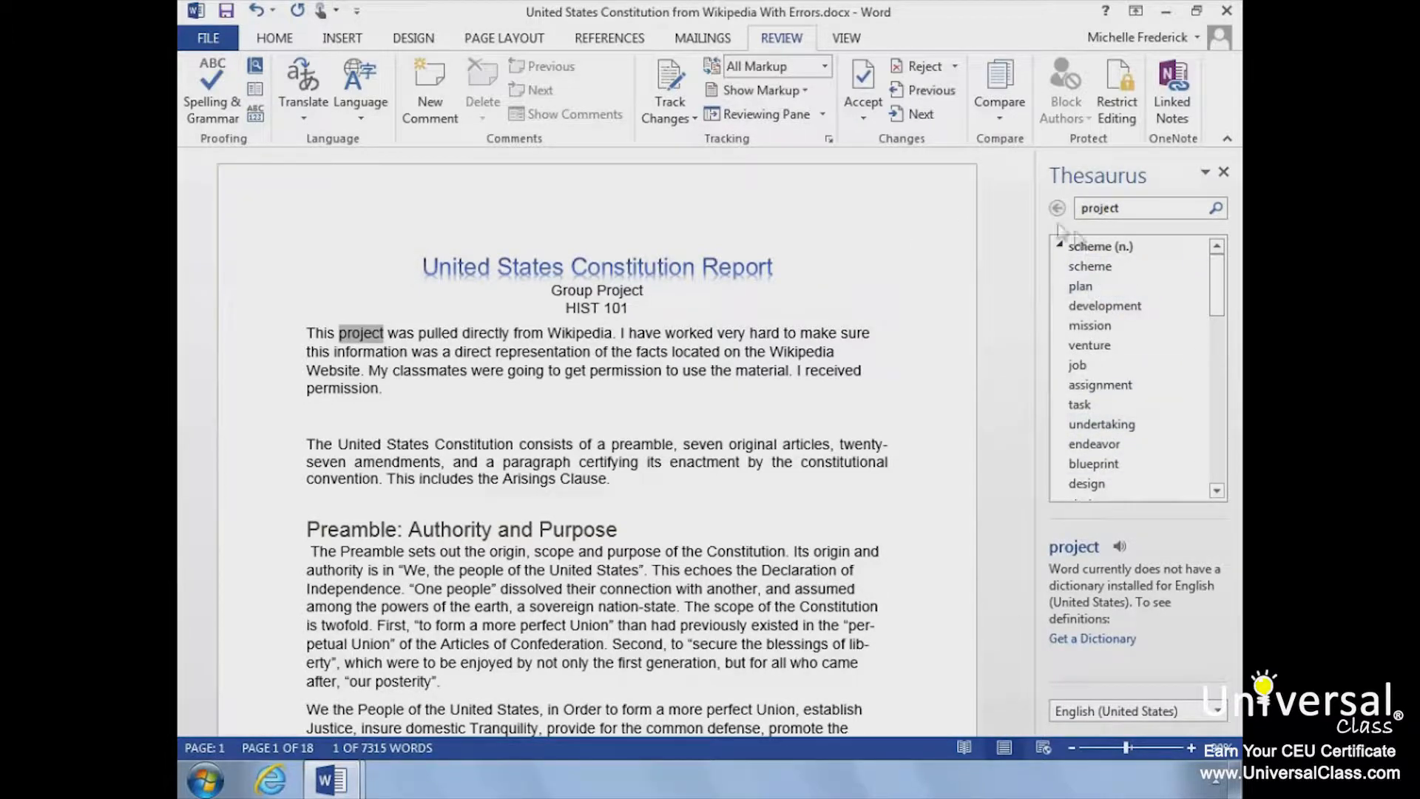
{"action": "left_click", "coordinate": [1224, 174]}
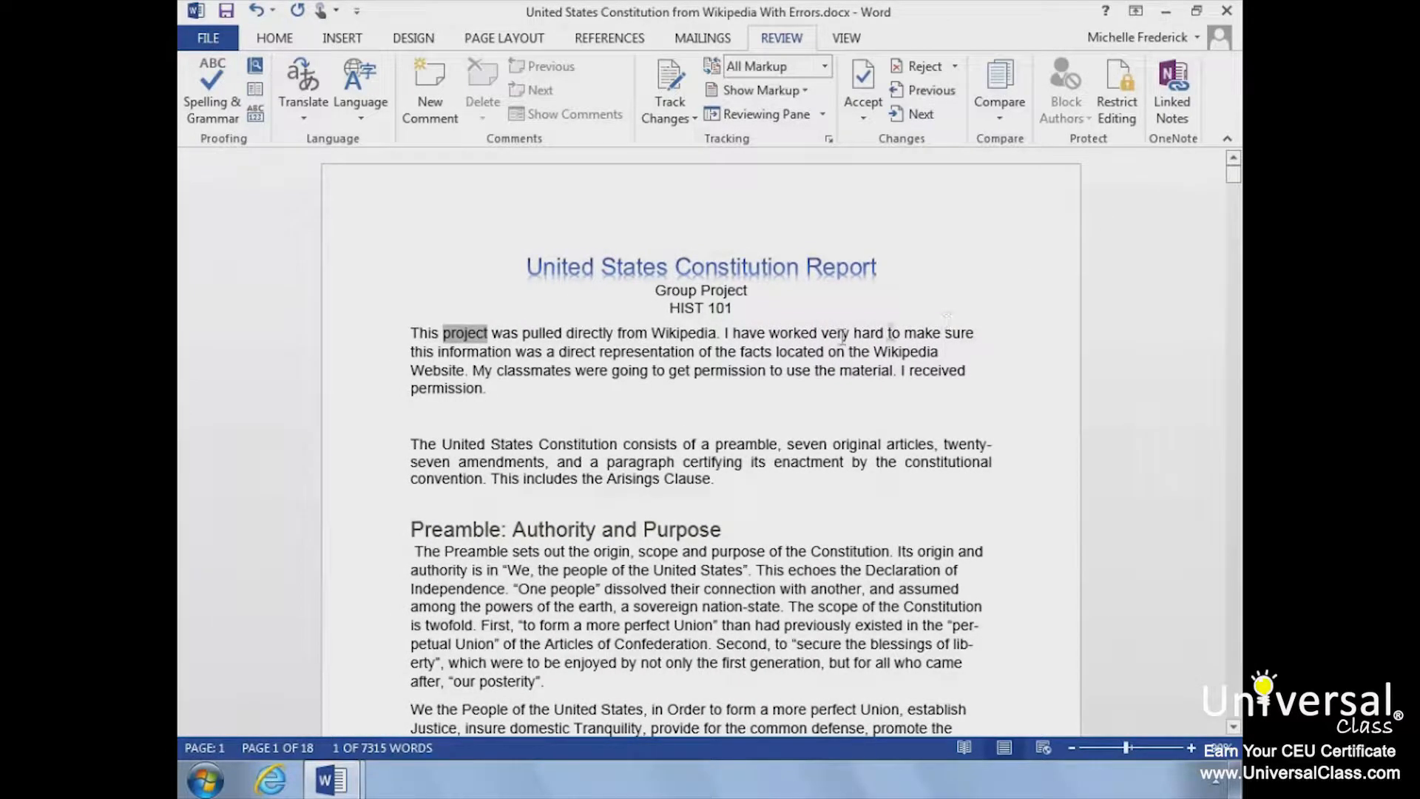
{"action": "left_click", "coordinate": [514, 311]}
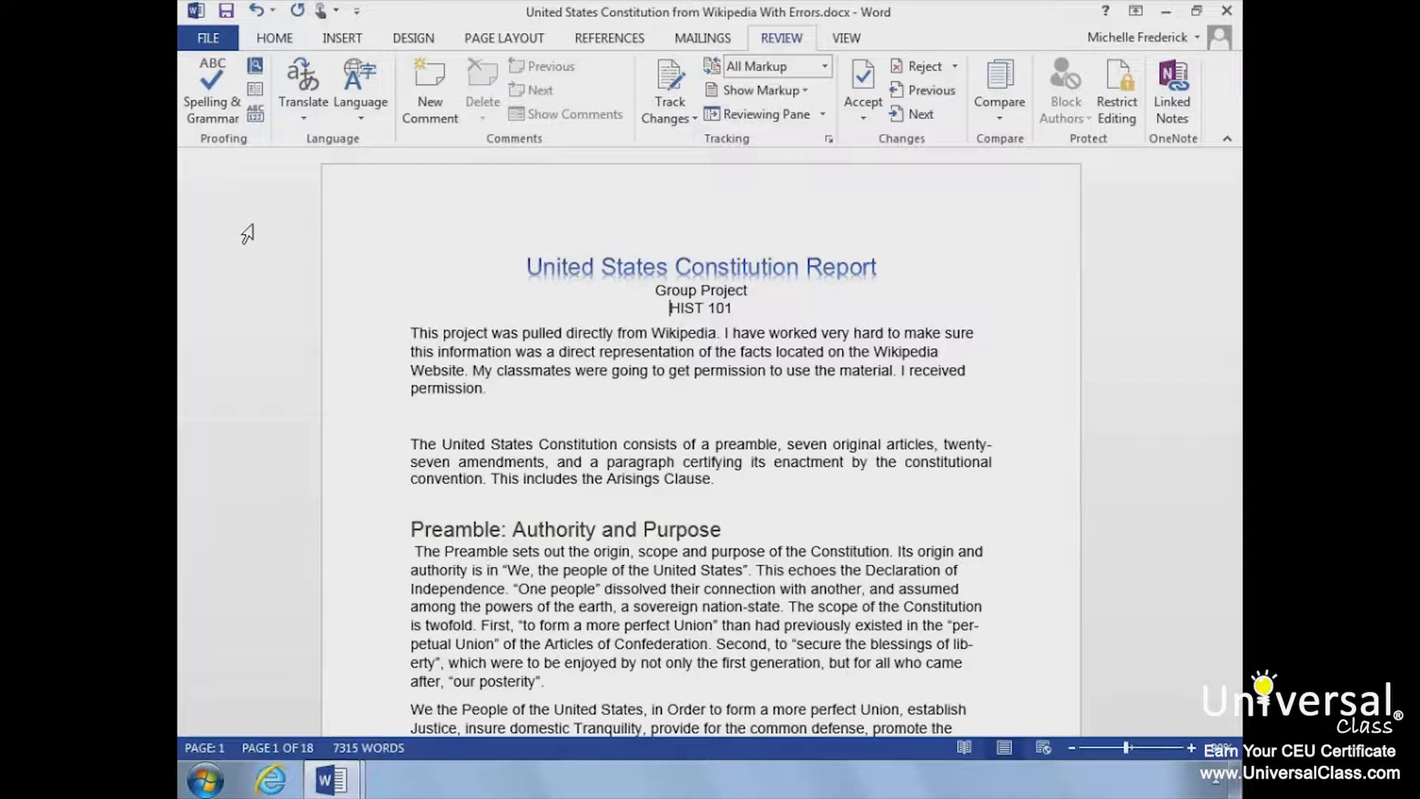
Step: Add the word "Arisings" to the default custom dictionary CUSTOM.DIC through the proofing options
{"action": "left_click", "coordinate": [209, 40]}
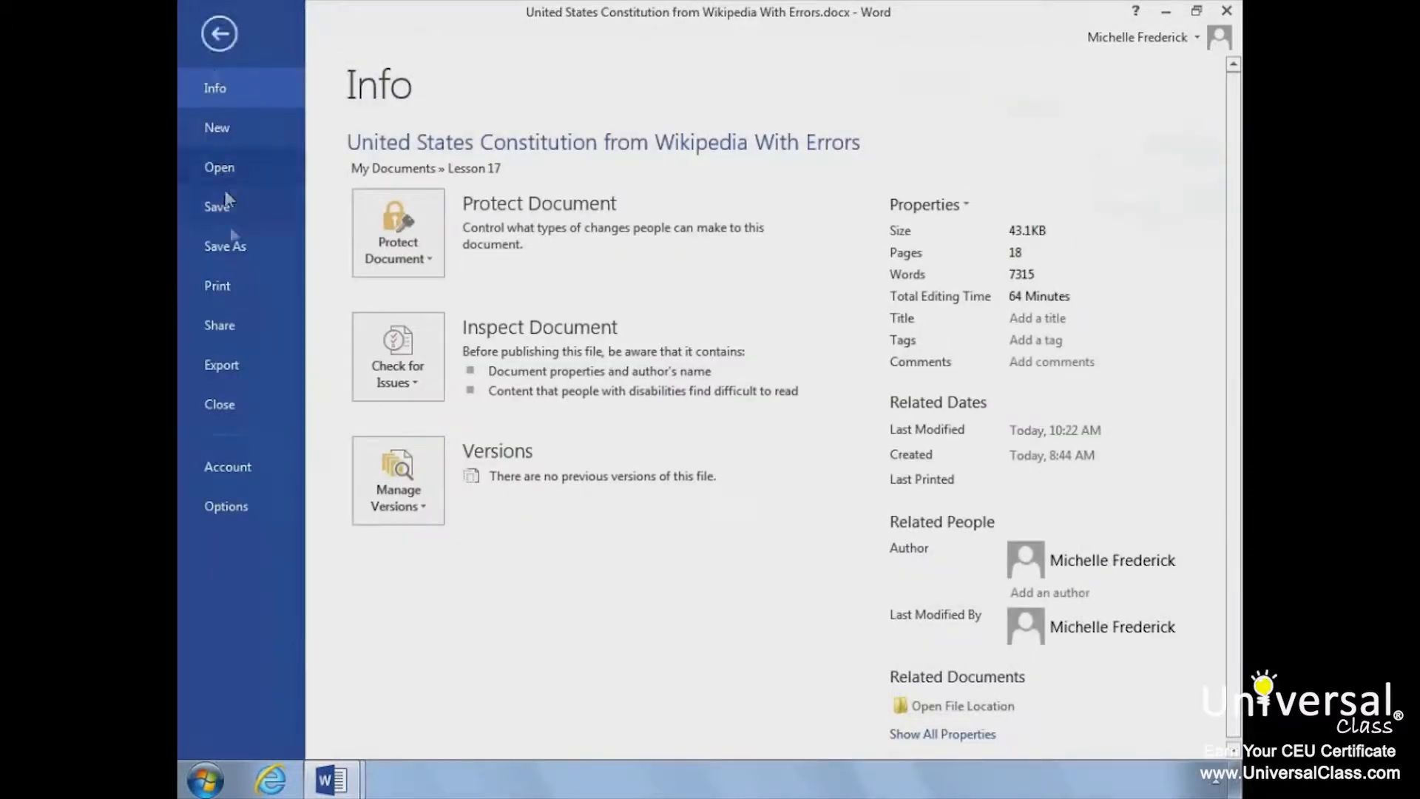
{"action": "left_click", "coordinate": [225, 495]}
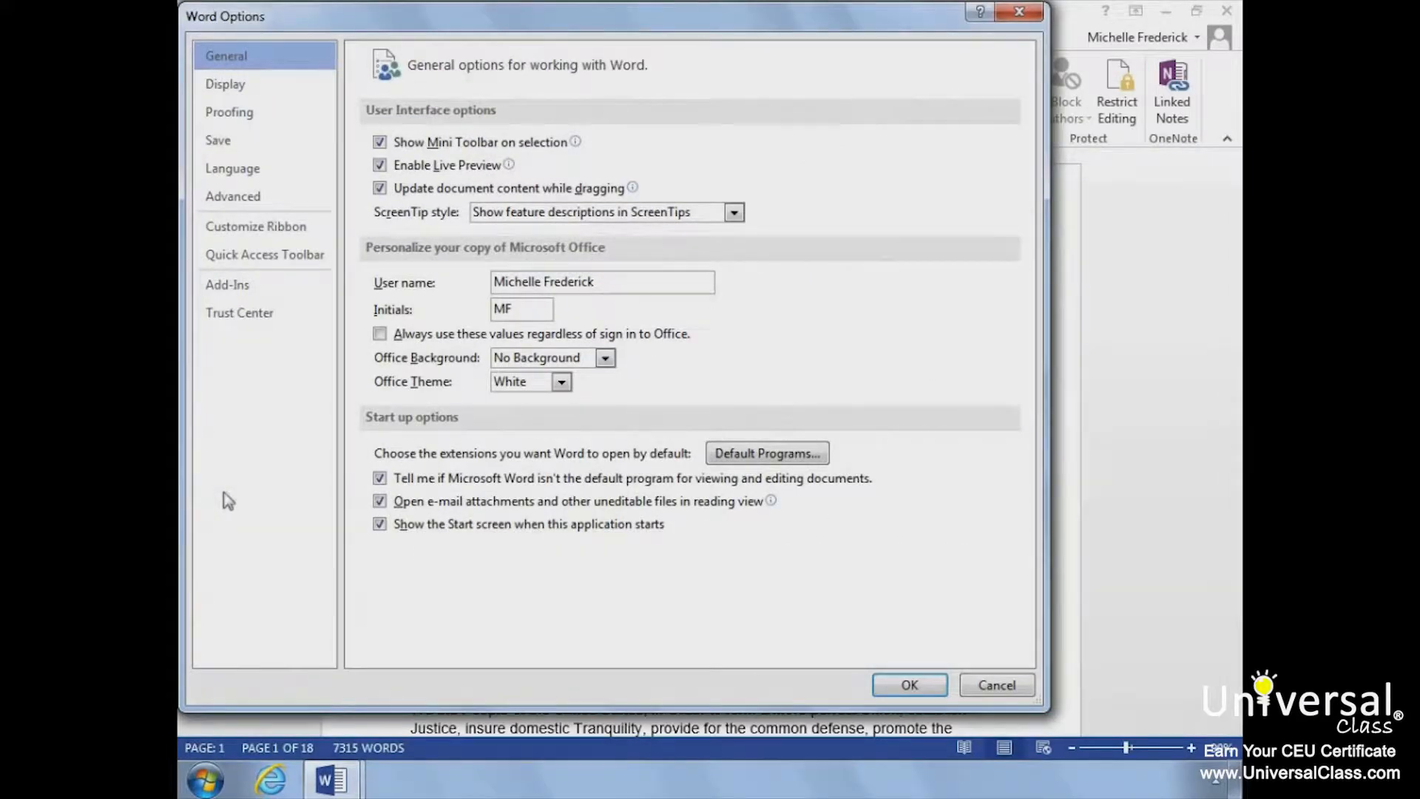
{"action": "left_click", "coordinate": [244, 111]}
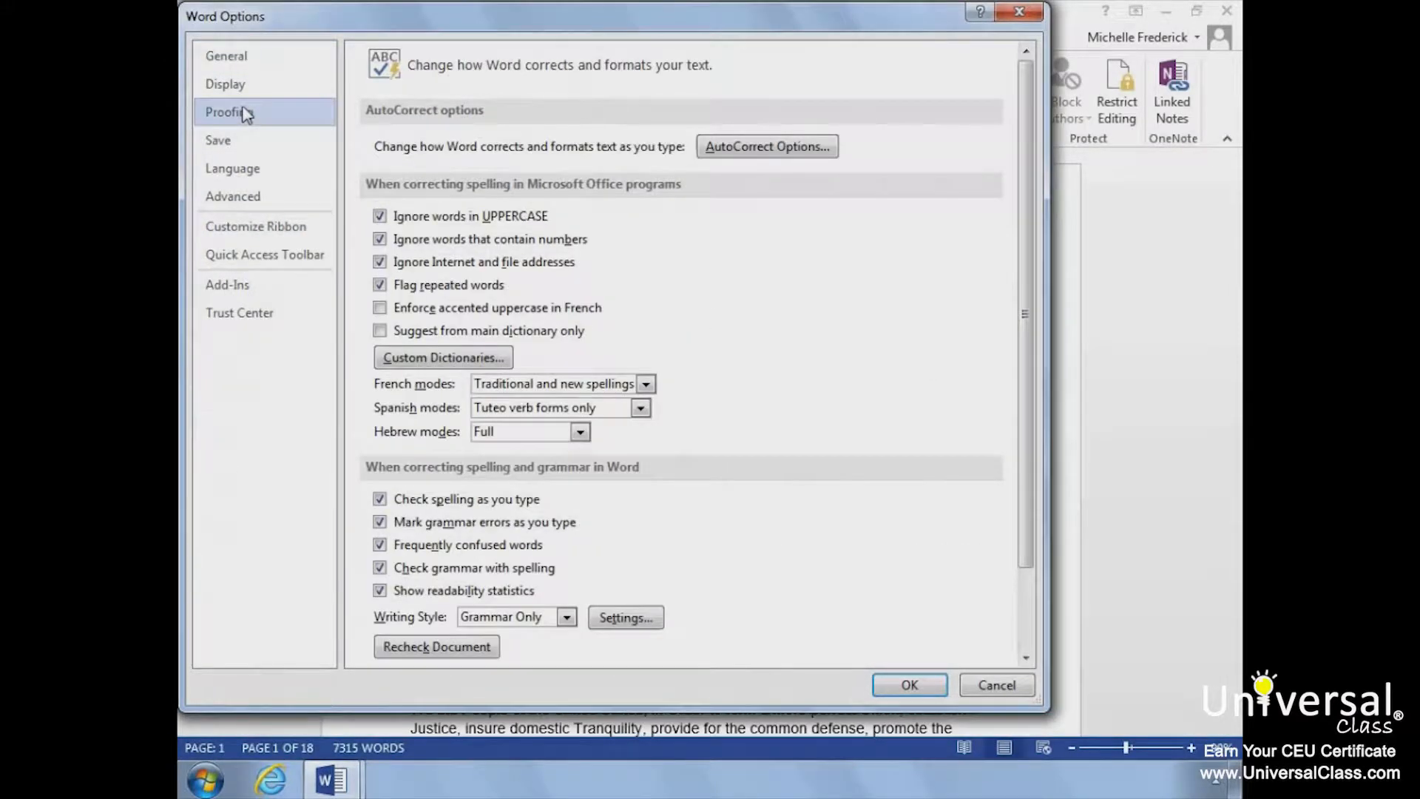
{"action": "left_click", "coordinate": [428, 358]}
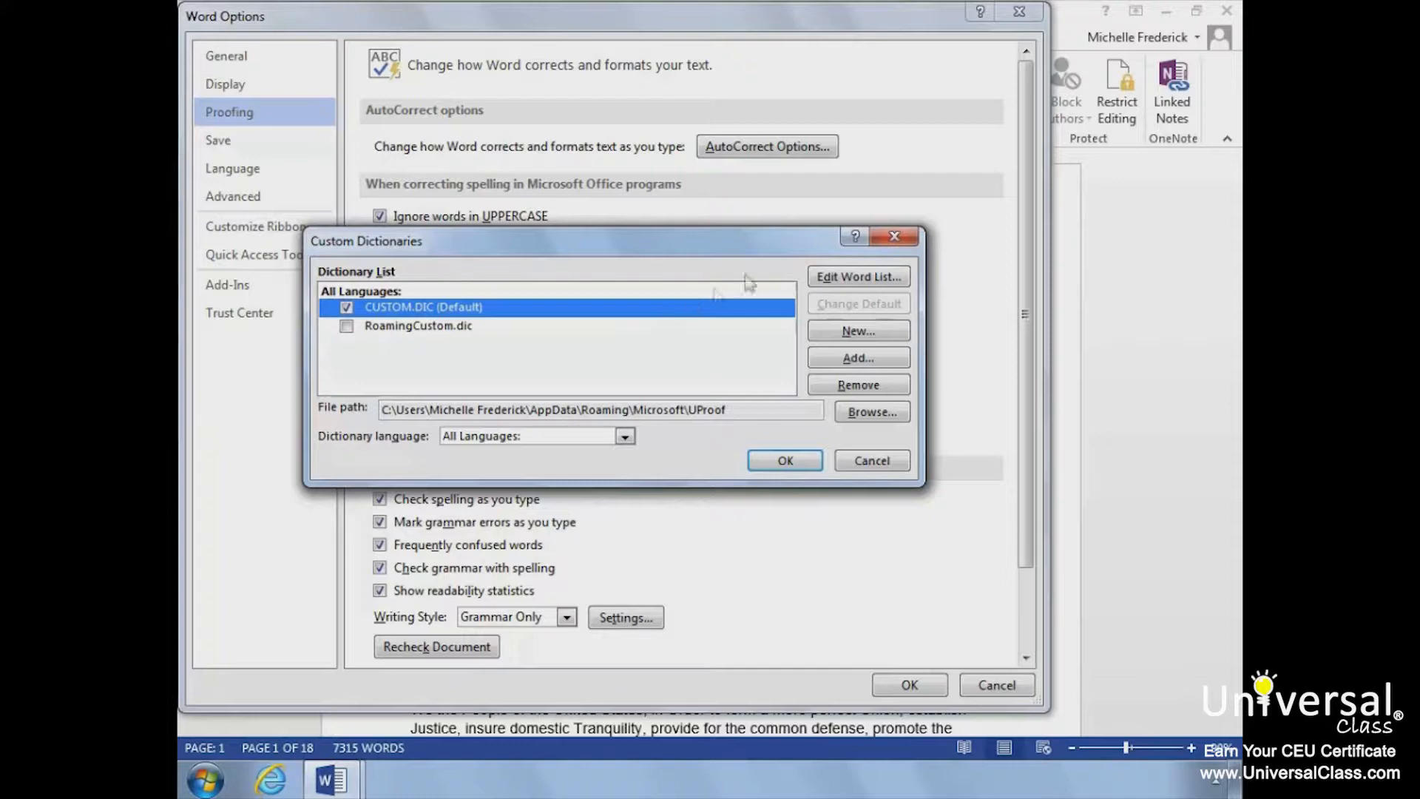
{"action": "left_click", "coordinate": [844, 267]}
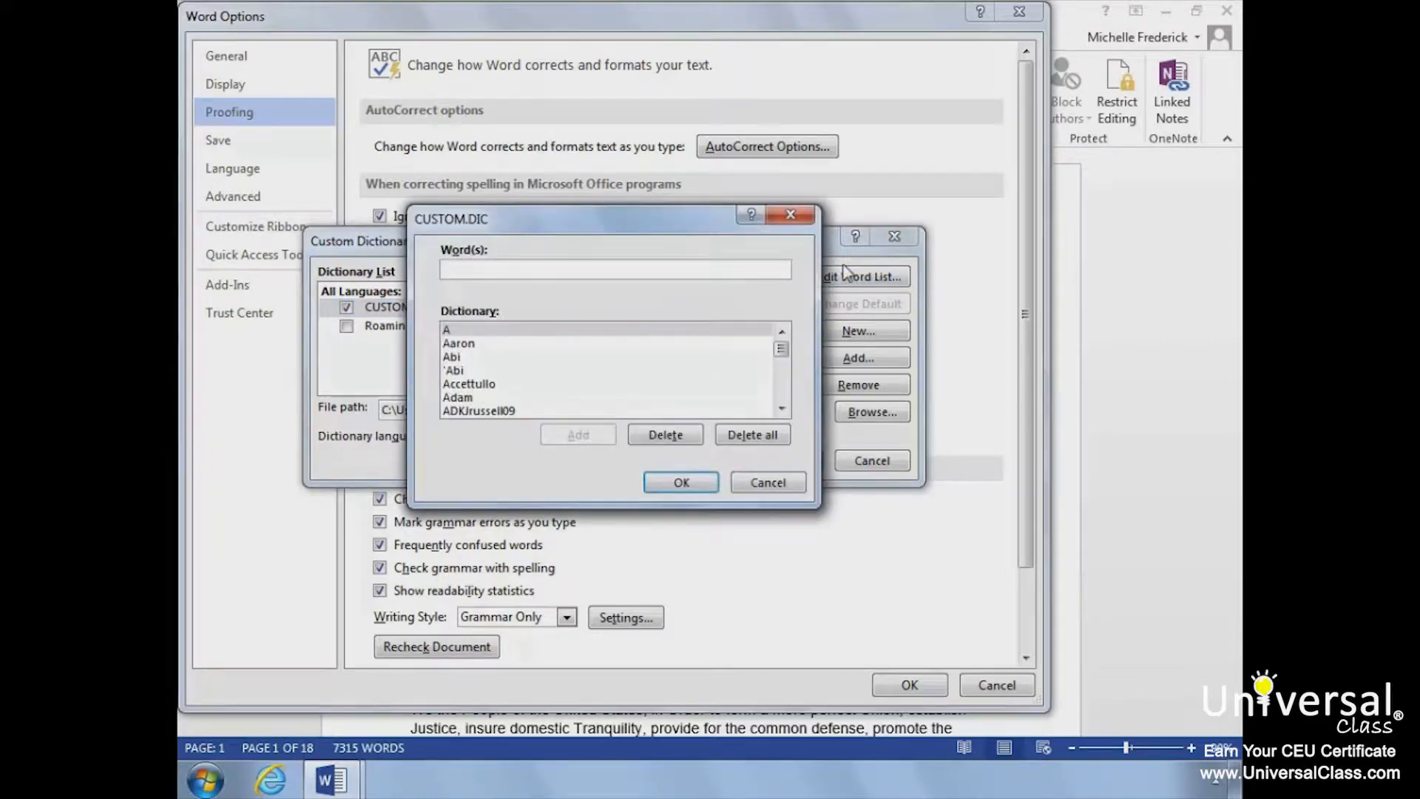
{"action": "type", "text": "Aris"}
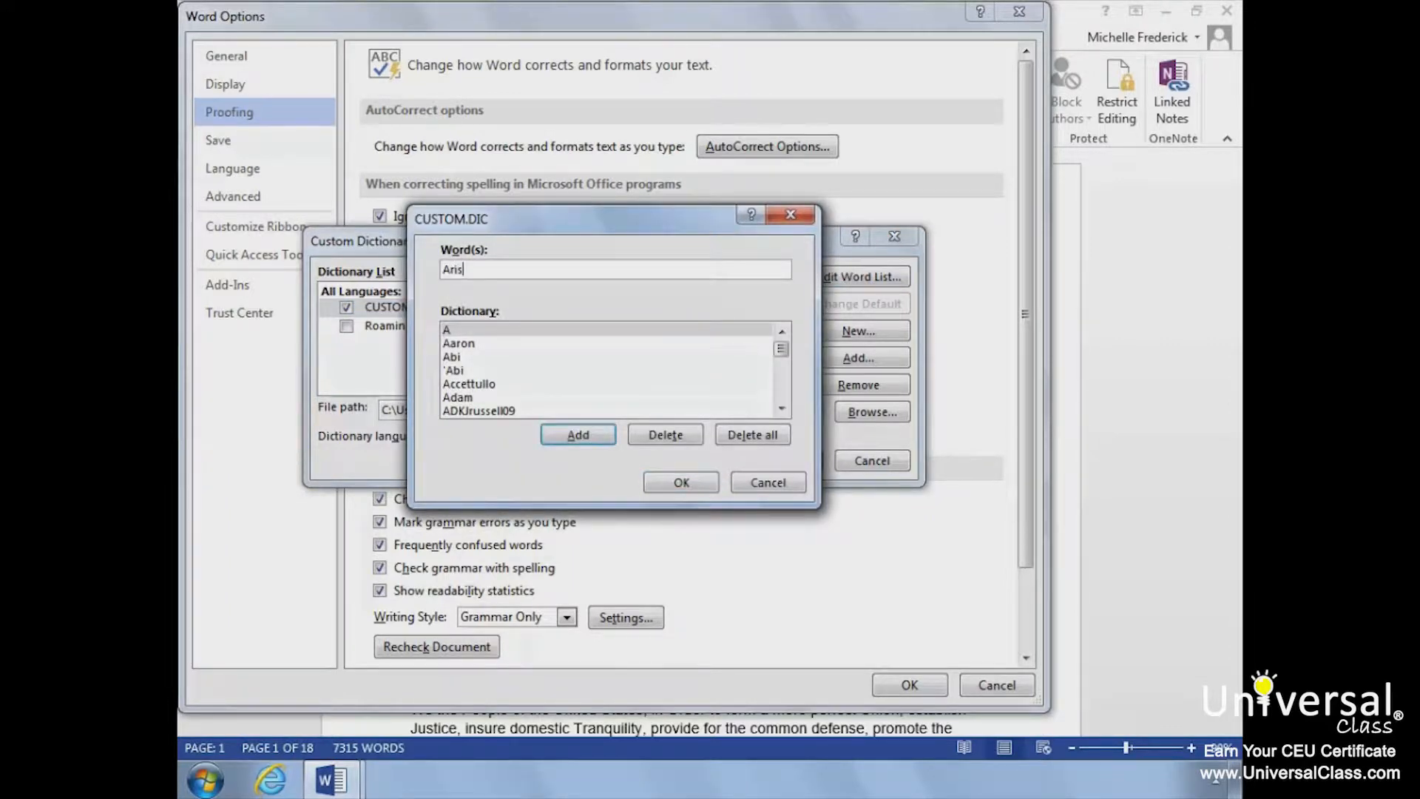
{"action": "type", "text": "ings"}
{"action": "left_click", "coordinate": [560, 438]}
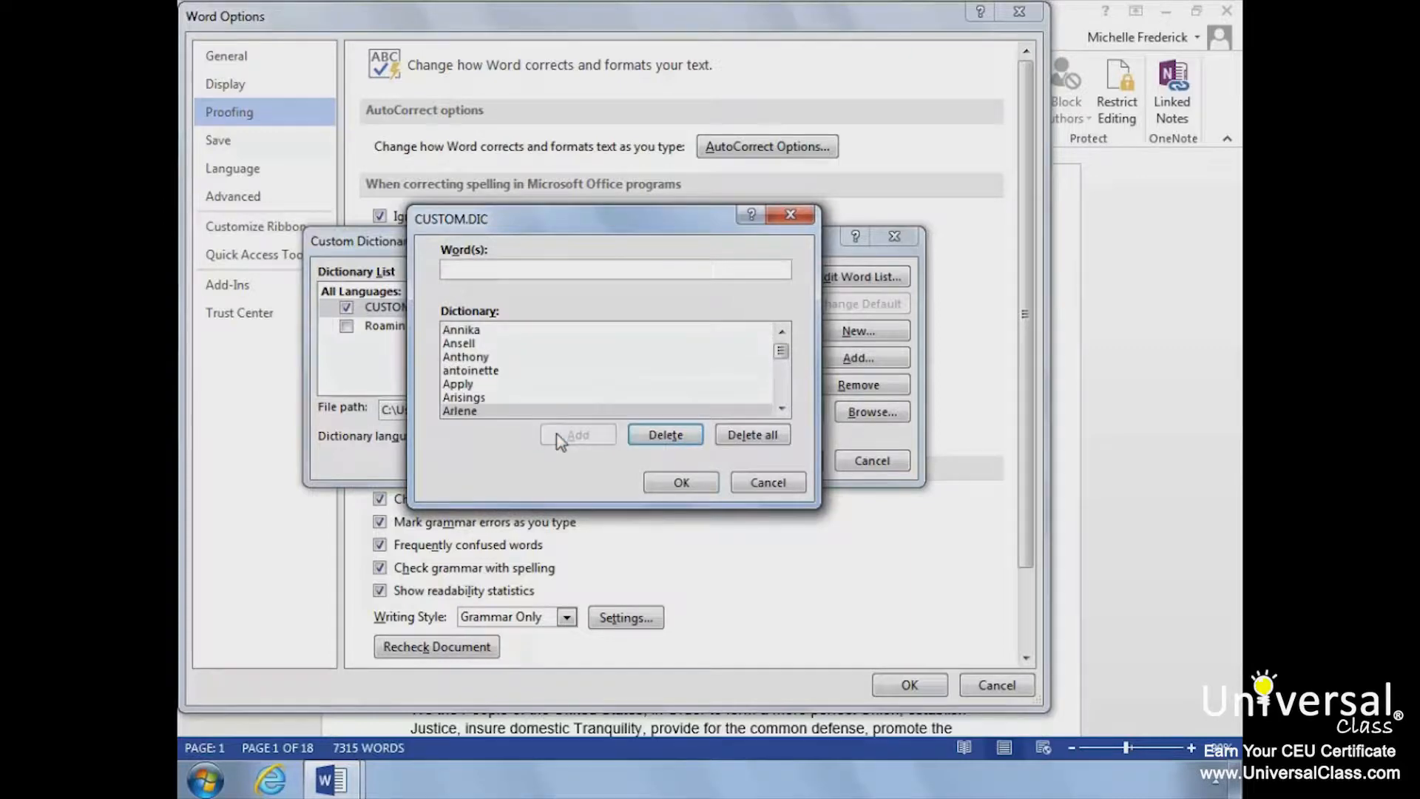
{"action": "left_click", "coordinate": [681, 485]}
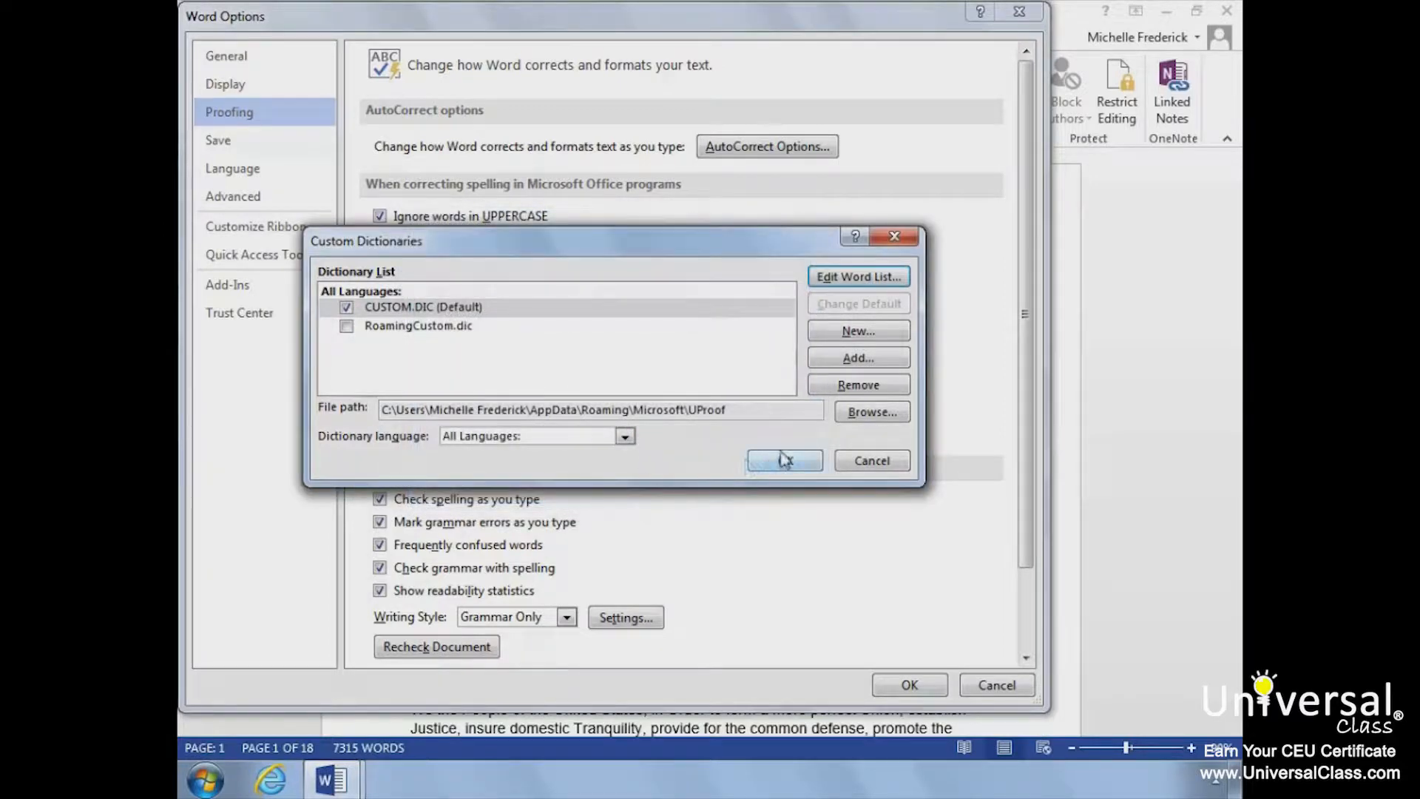
Step: Confirm the custom dictionary changes and close the proofing options
{"action": "left_click", "coordinate": [785, 462]}
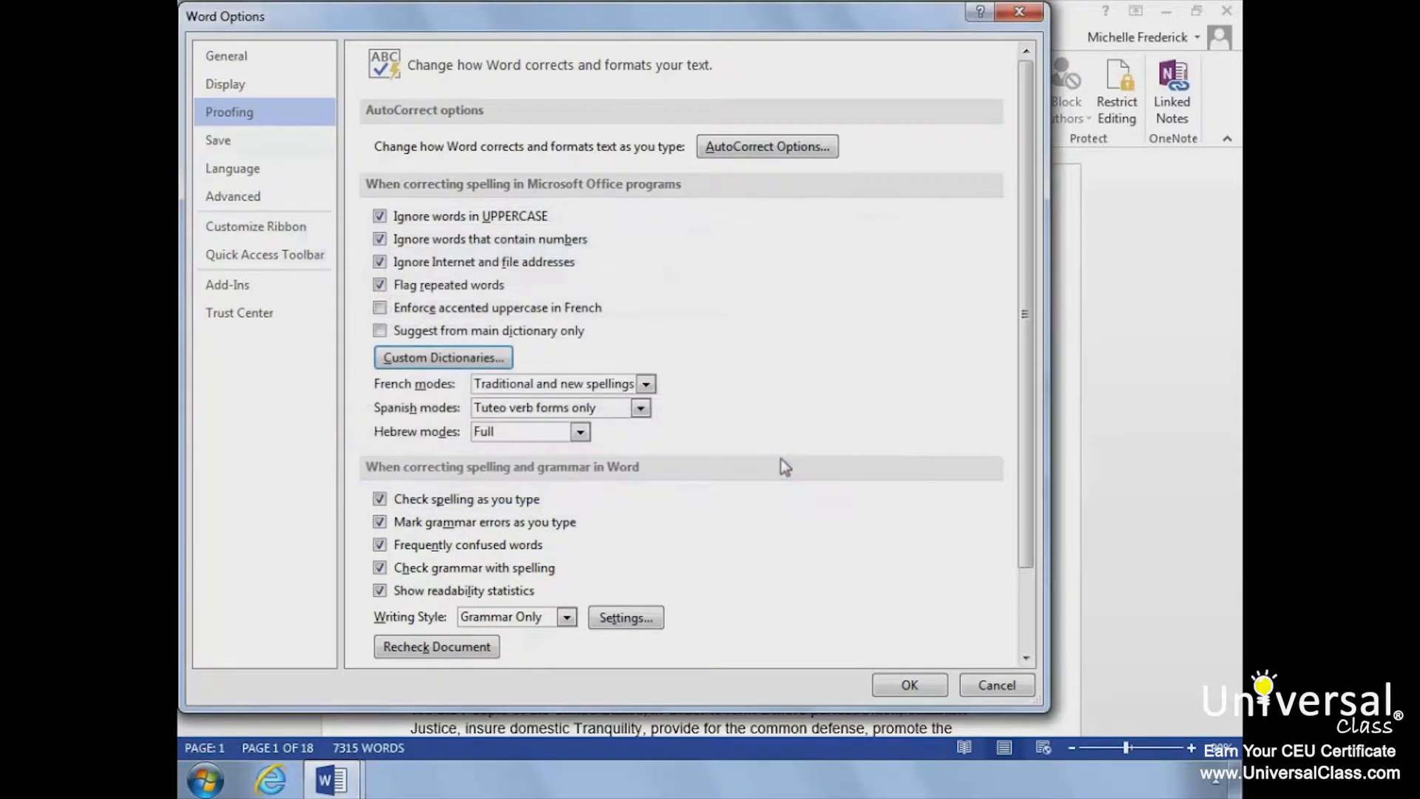
{"action": "left_click", "coordinate": [910, 686]}
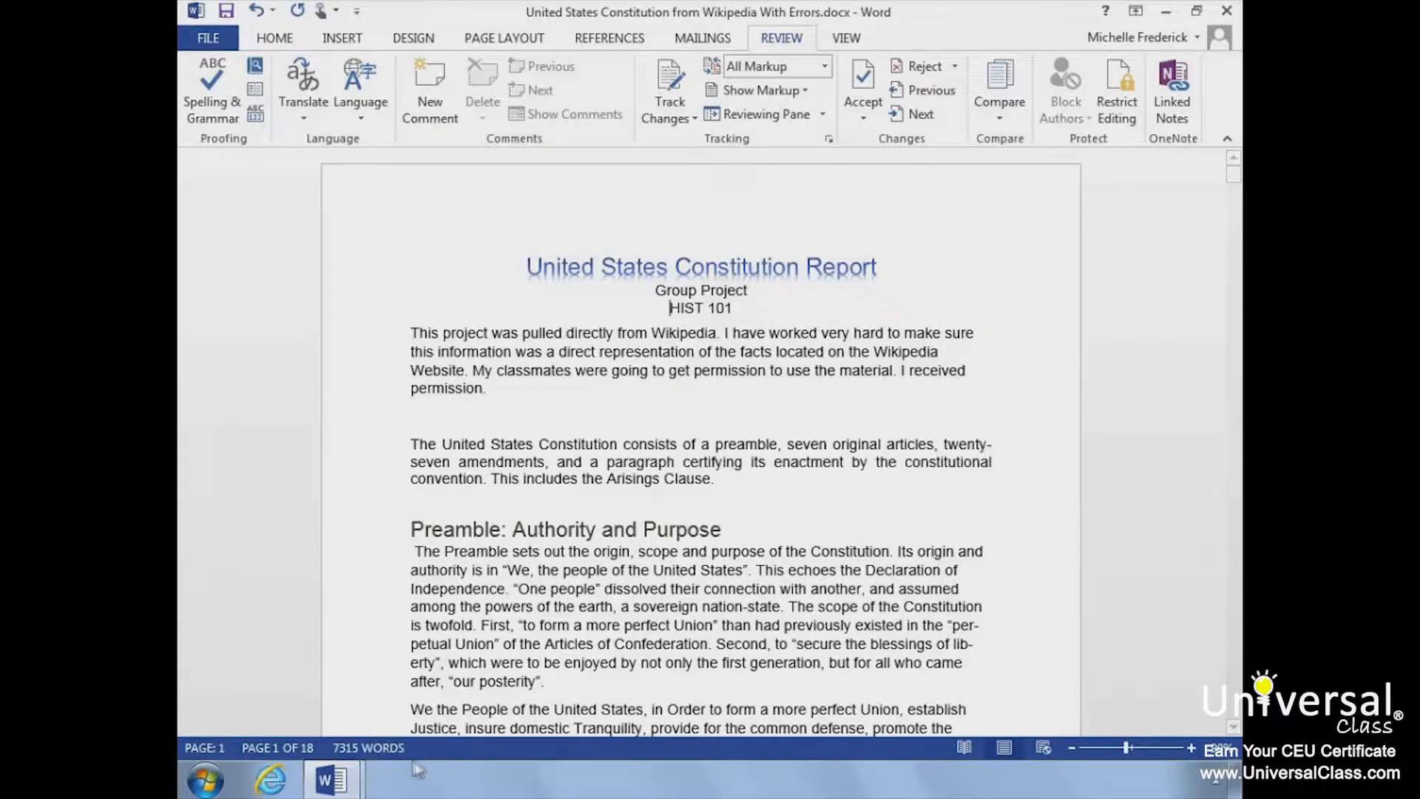
Step: Check the word count of the first paragraph under "Preamble: Authority and Purpose" and view the status bar's customization options
{"action": "left_click_drag", "start_coordinate": [409, 551], "coordinate": [549, 681]}
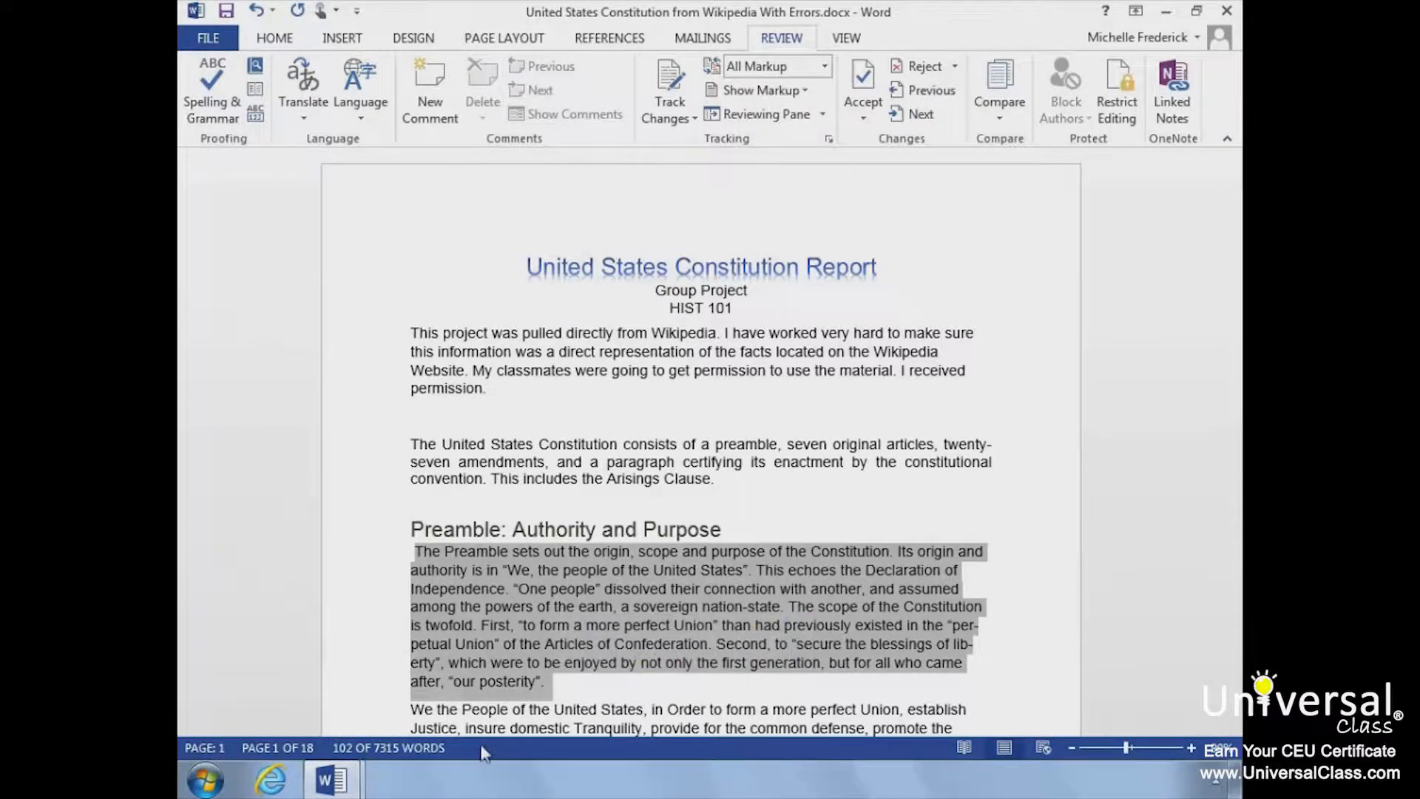
{"action": "left_click", "coordinate": [425, 562]}
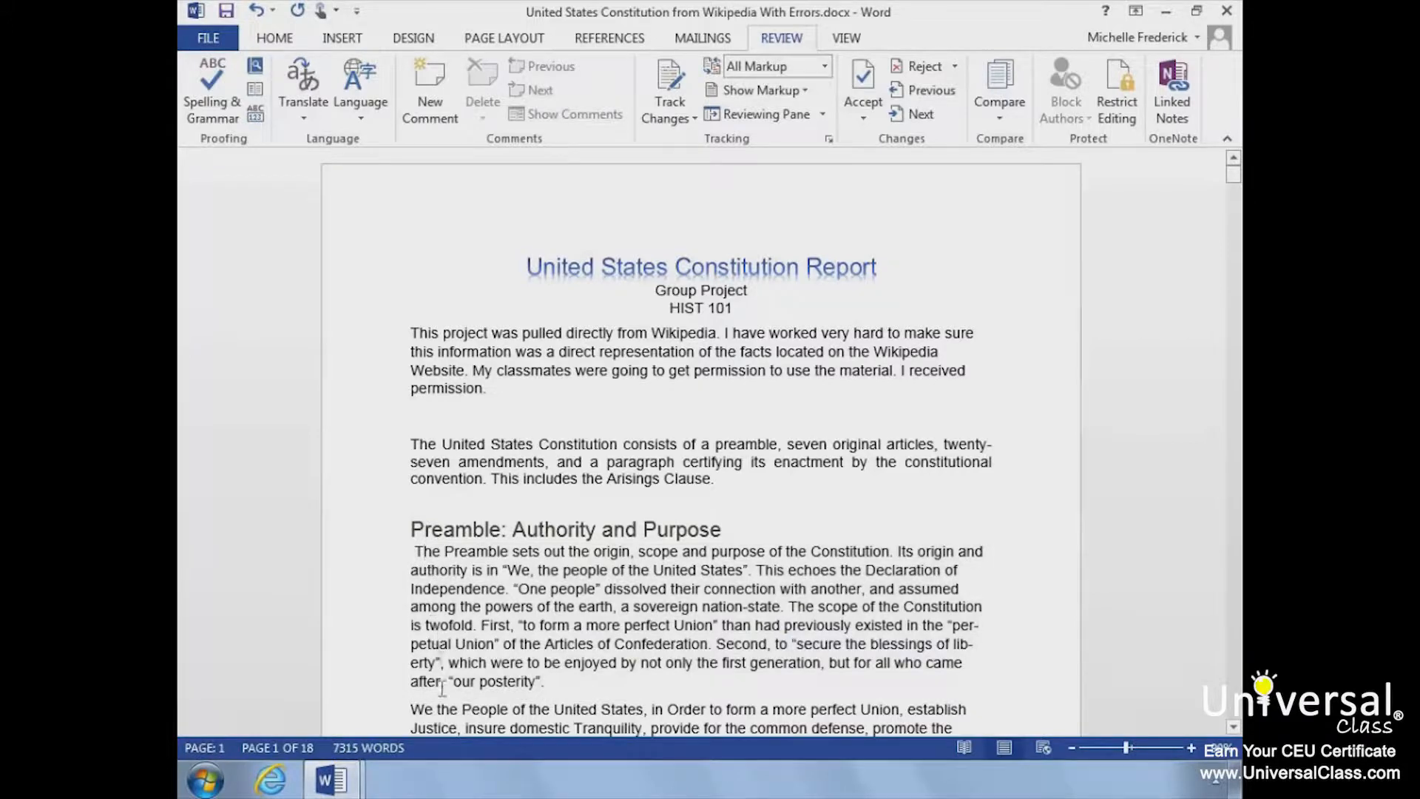
{"action": "right_click", "coordinate": [462, 753]}
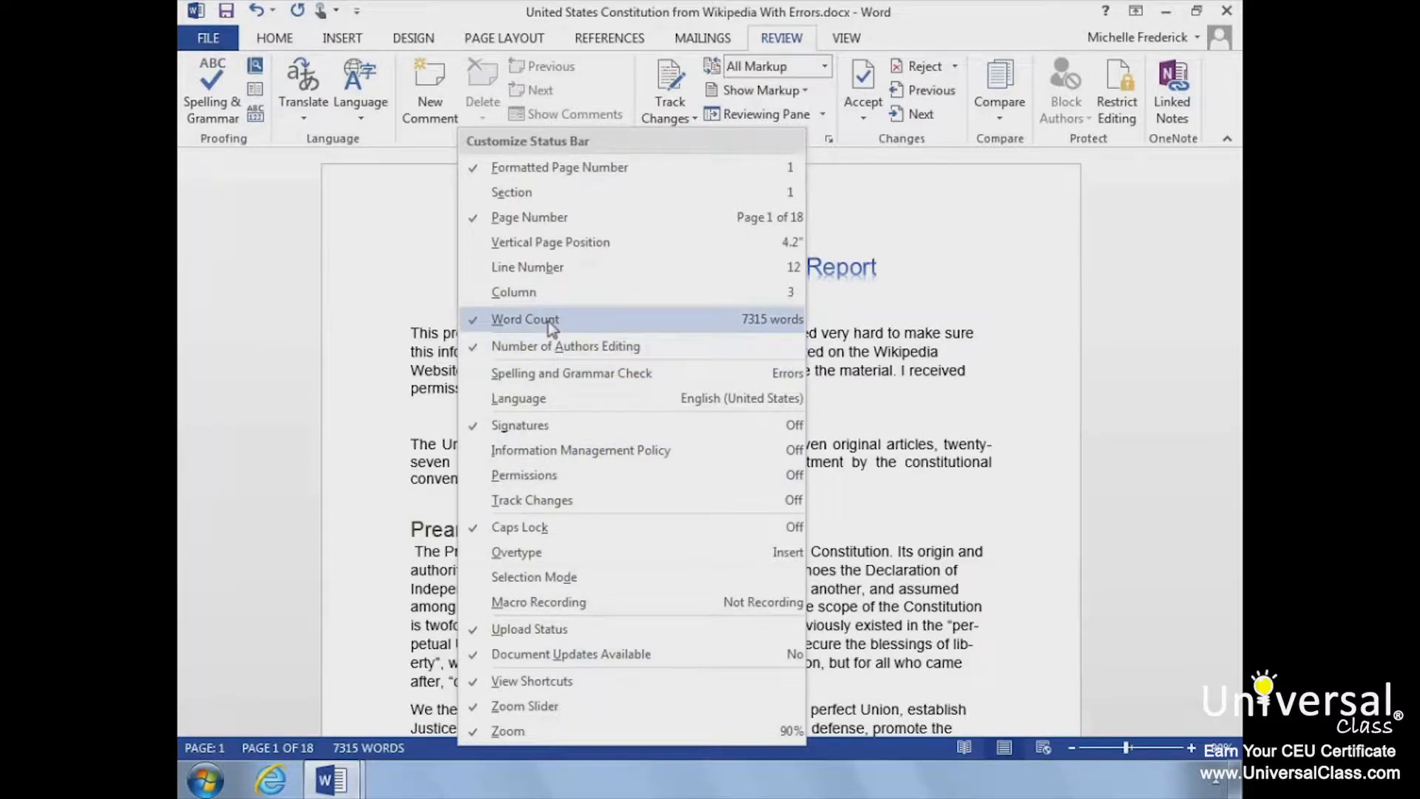
{"action": "left_click", "coordinate": [442, 758]}
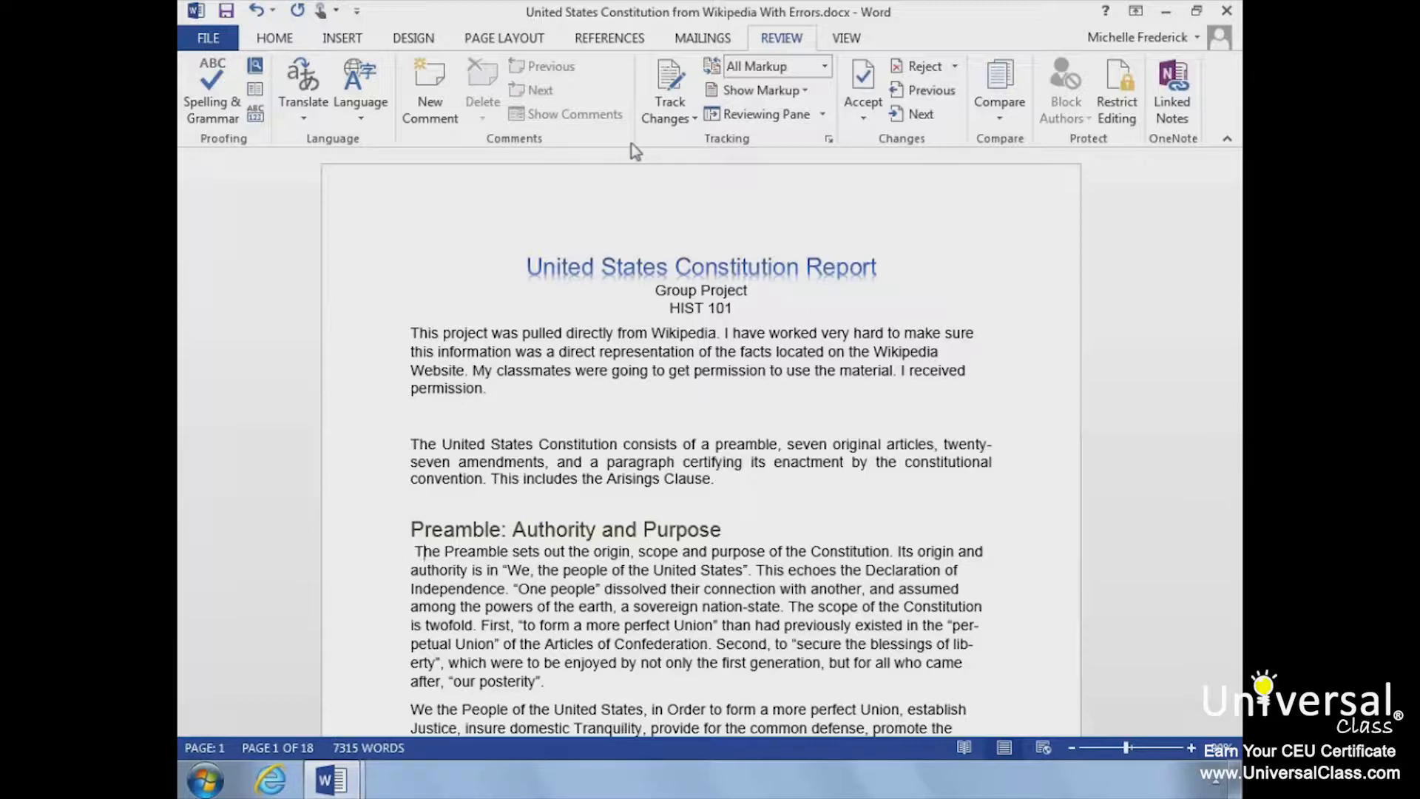
Step: Turn on Track Changes and insert "senior" before "project" in the opening paragraph's first sentence
{"action": "left_click", "coordinate": [673, 110]}
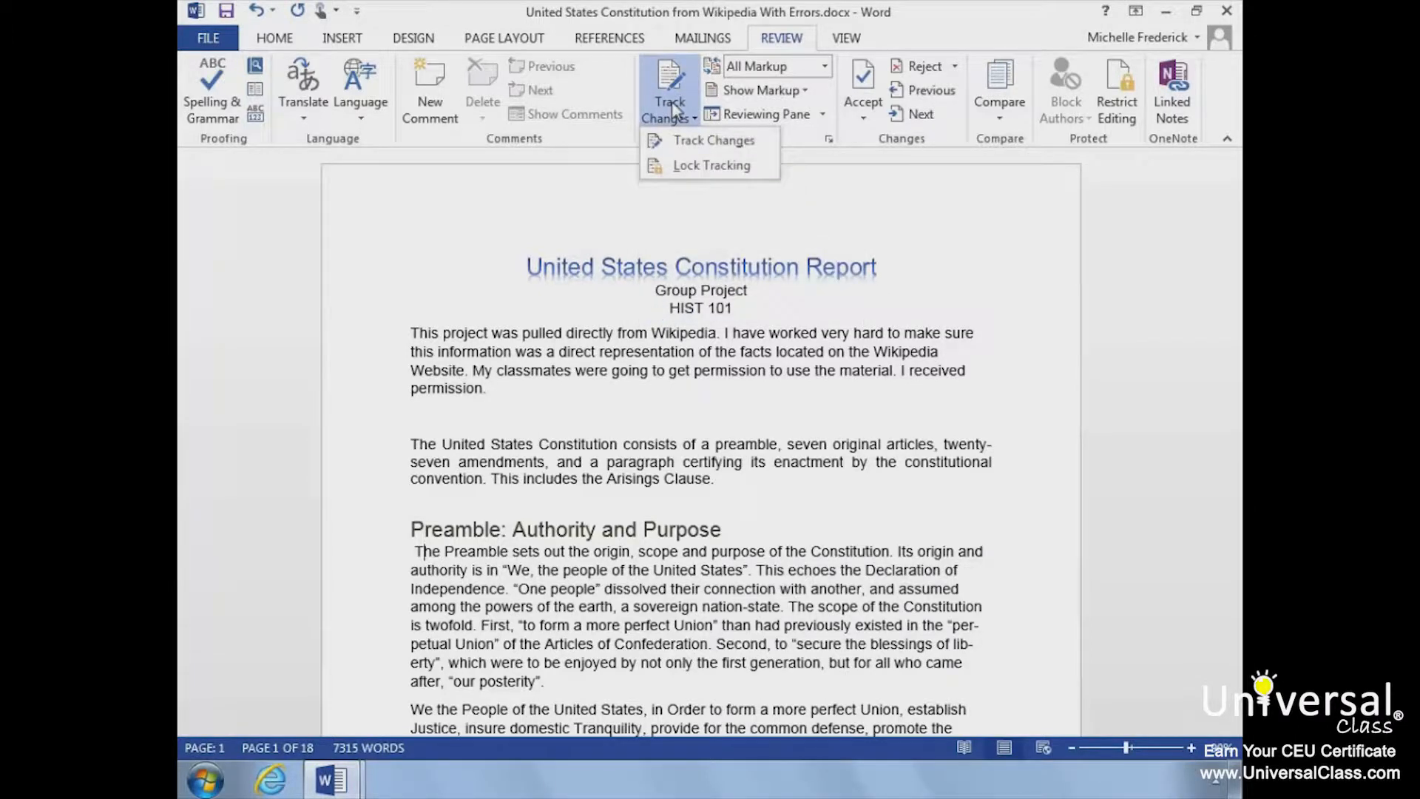
{"action": "left_click", "coordinate": [696, 144]}
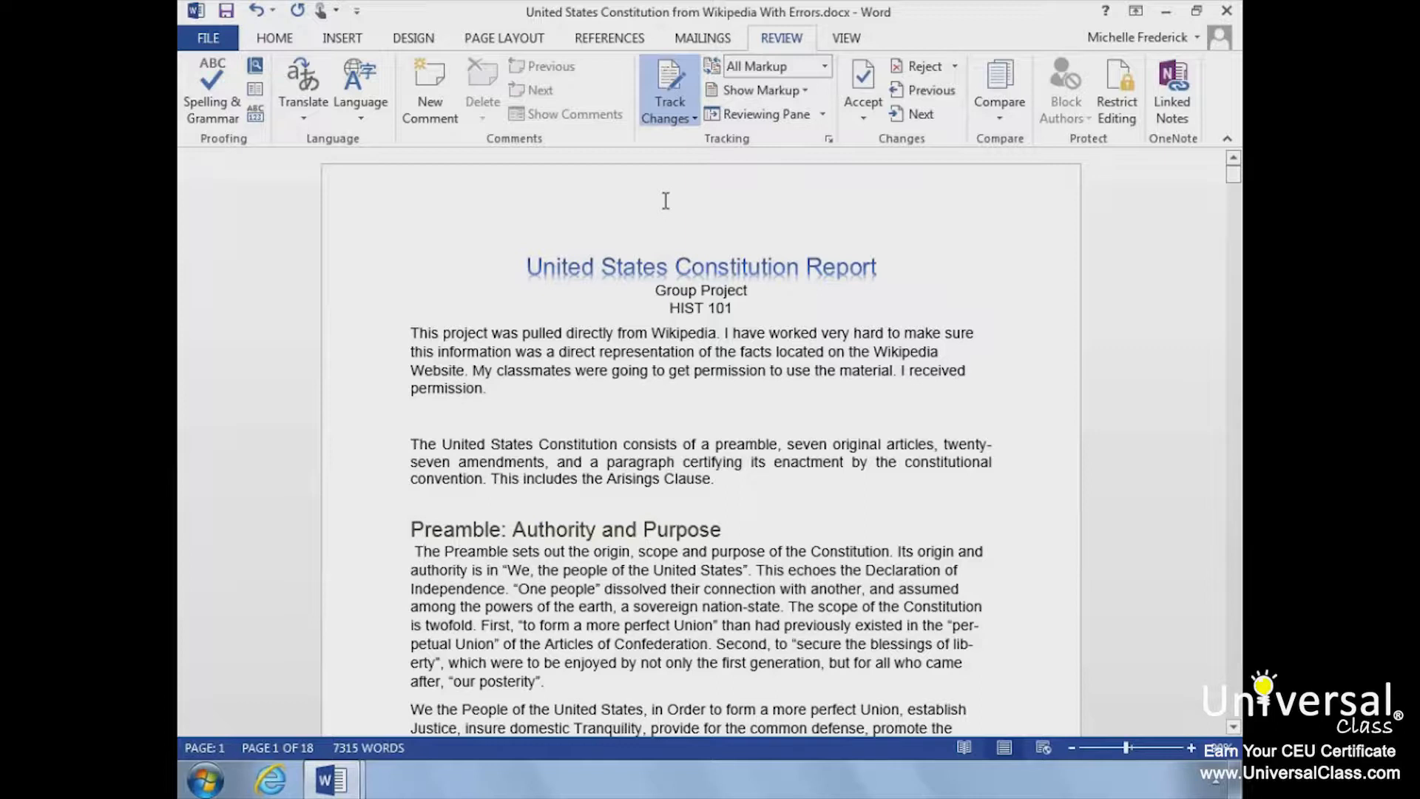
{"action": "left_click", "coordinate": [438, 330]}
{"action": "type", "text": "enior"}
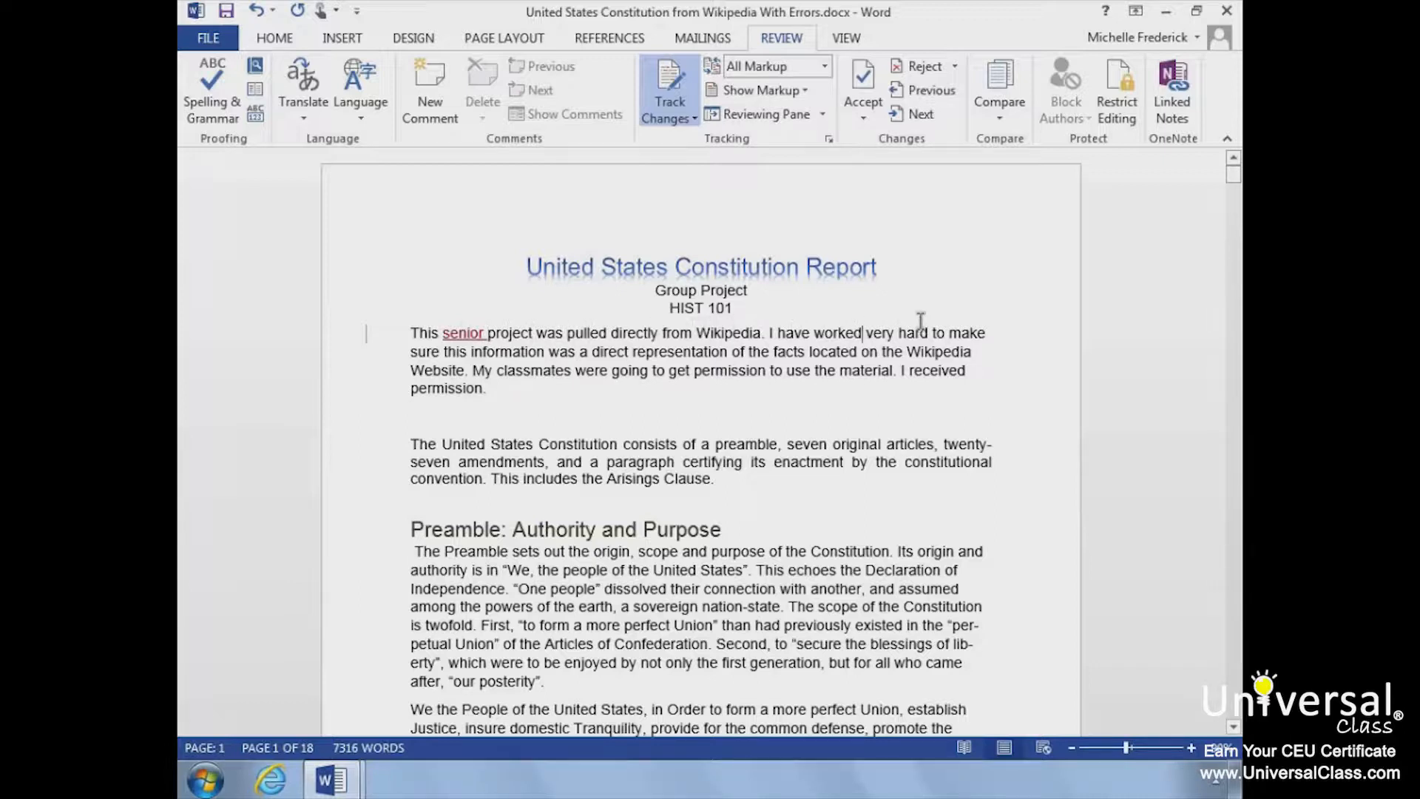
Step: Replace "worked" with "studied" in the opening paragraph and delete ". I received permission." from its end
{"action": "key", "text": "BackSpace"}
{"action": "key", "text": "BackSpace"}
{"action": "key", "text": "BackSpace"}
{"action": "key", "text": "BackSpace"}
{"action": "key", "text": "BackSpace"}
{"action": "key", "text": "BackSpace"}
{"action": "key", "text": "BackSpace"}
{"action": "type", "text": "studied"}
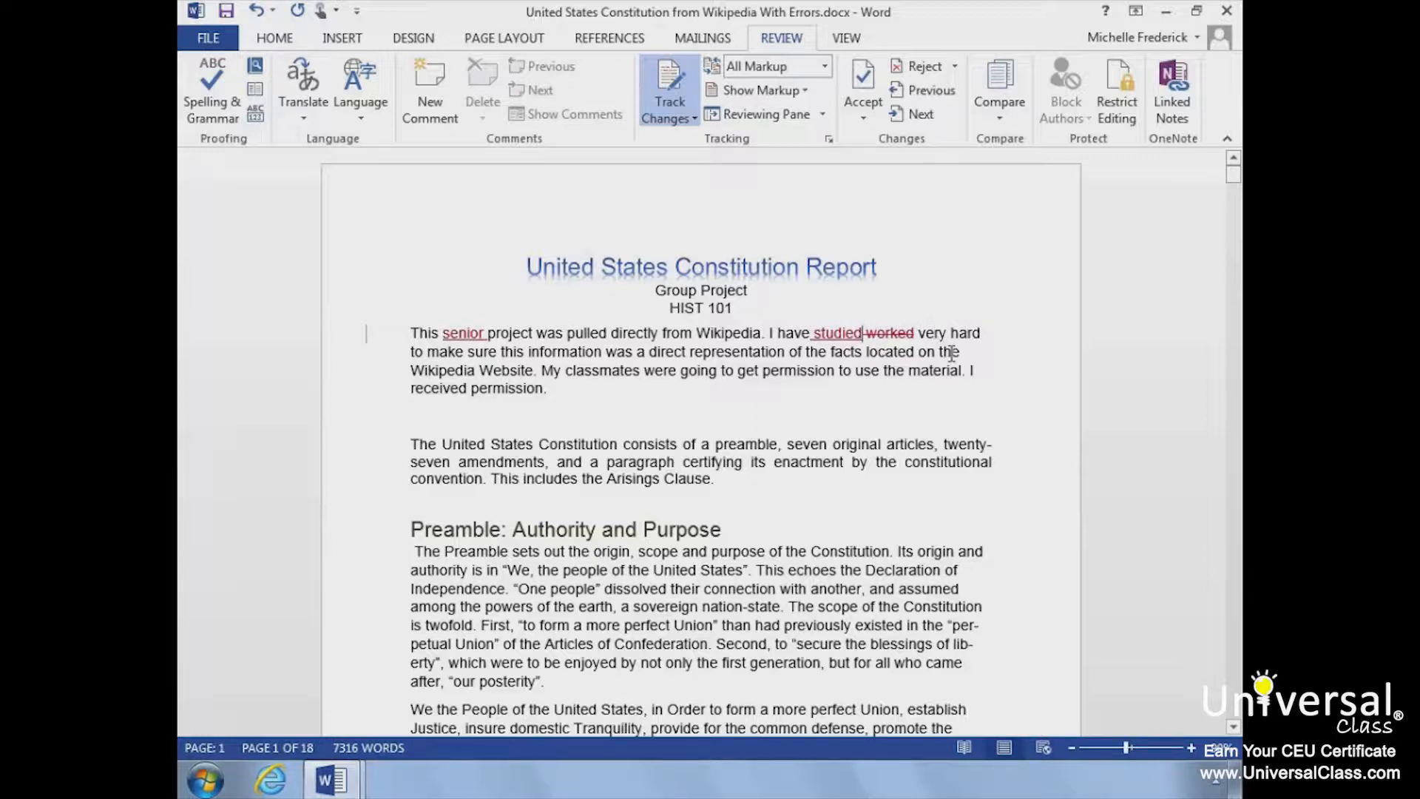
{"action": "left_click_drag", "start_coordinate": [959, 364], "coordinate": [963, 385]}
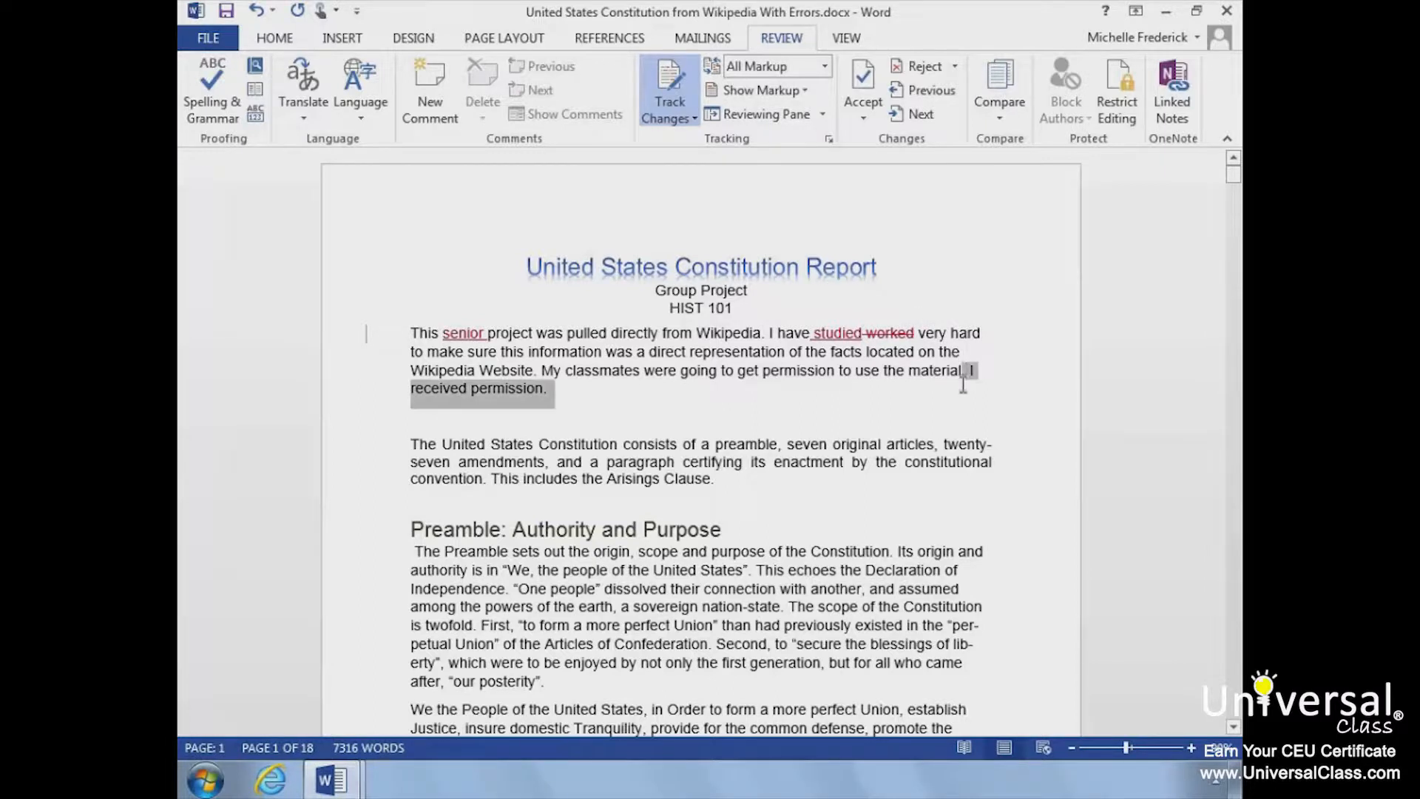
{"action": "key", "text": "Delete"}
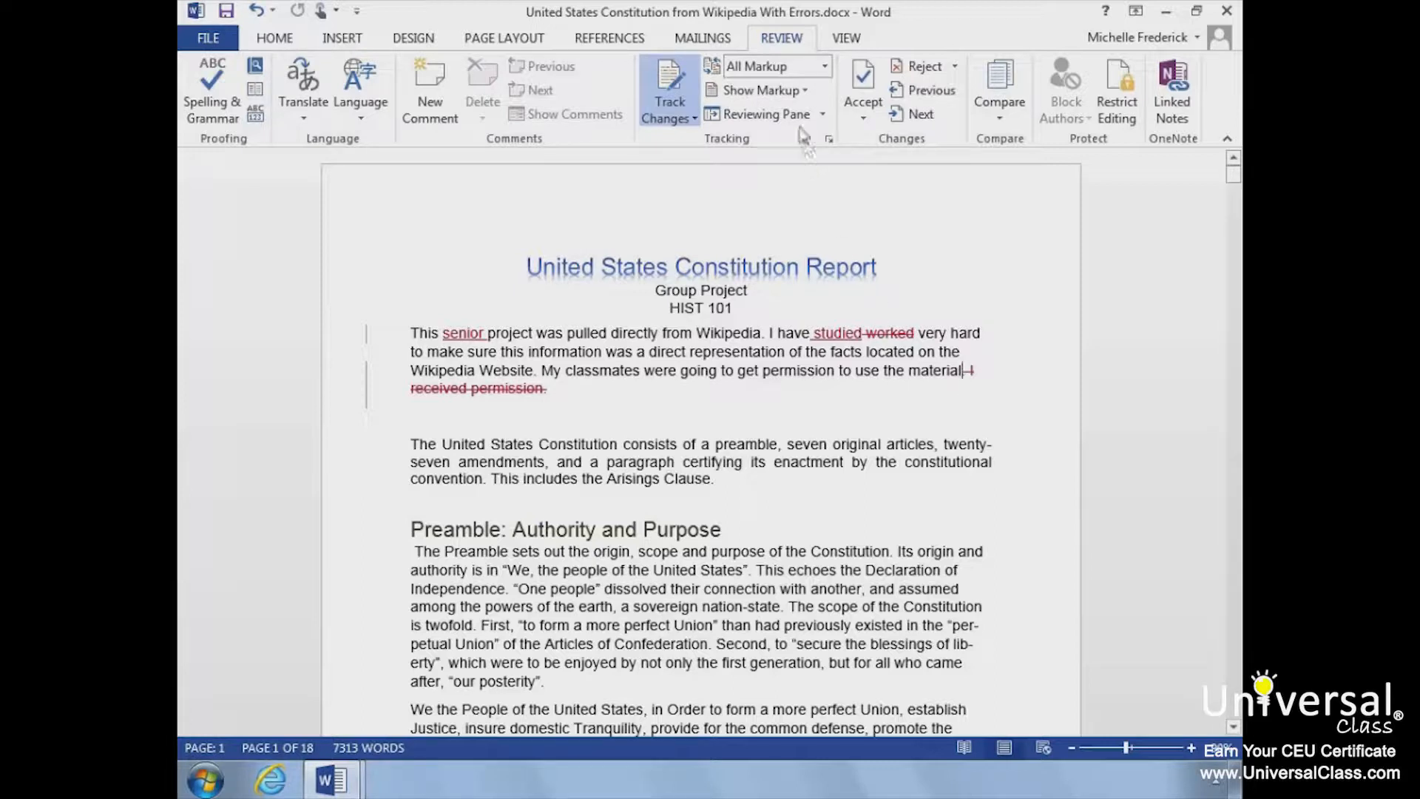
Step: Check the tracked changes in the Reviewing Pane, close it, and set the markup to show revisions in balloons
{"action": "left_click", "coordinate": [801, 120]}
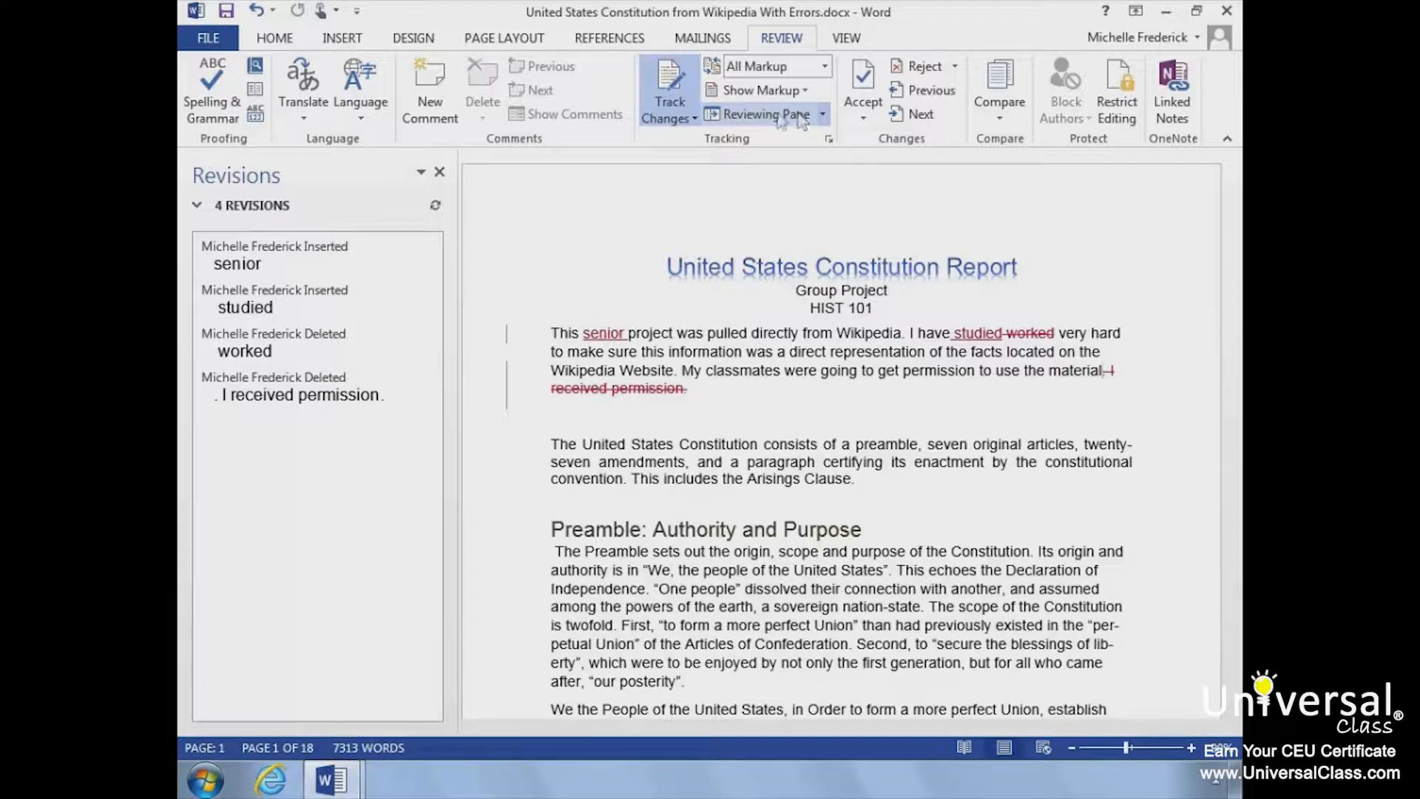
{"action": "left_click", "coordinate": [440, 172]}
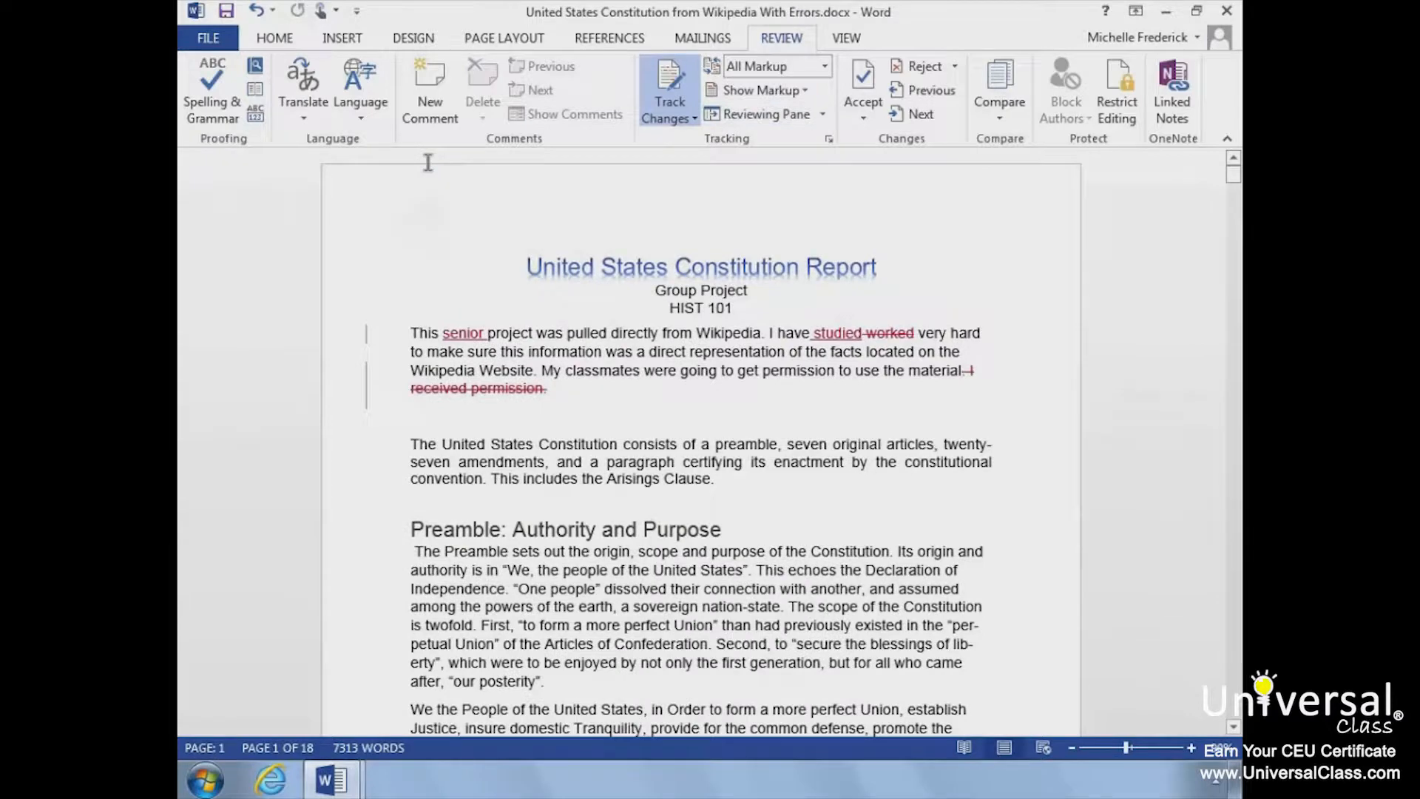
{"action": "left_click", "coordinate": [805, 97]}
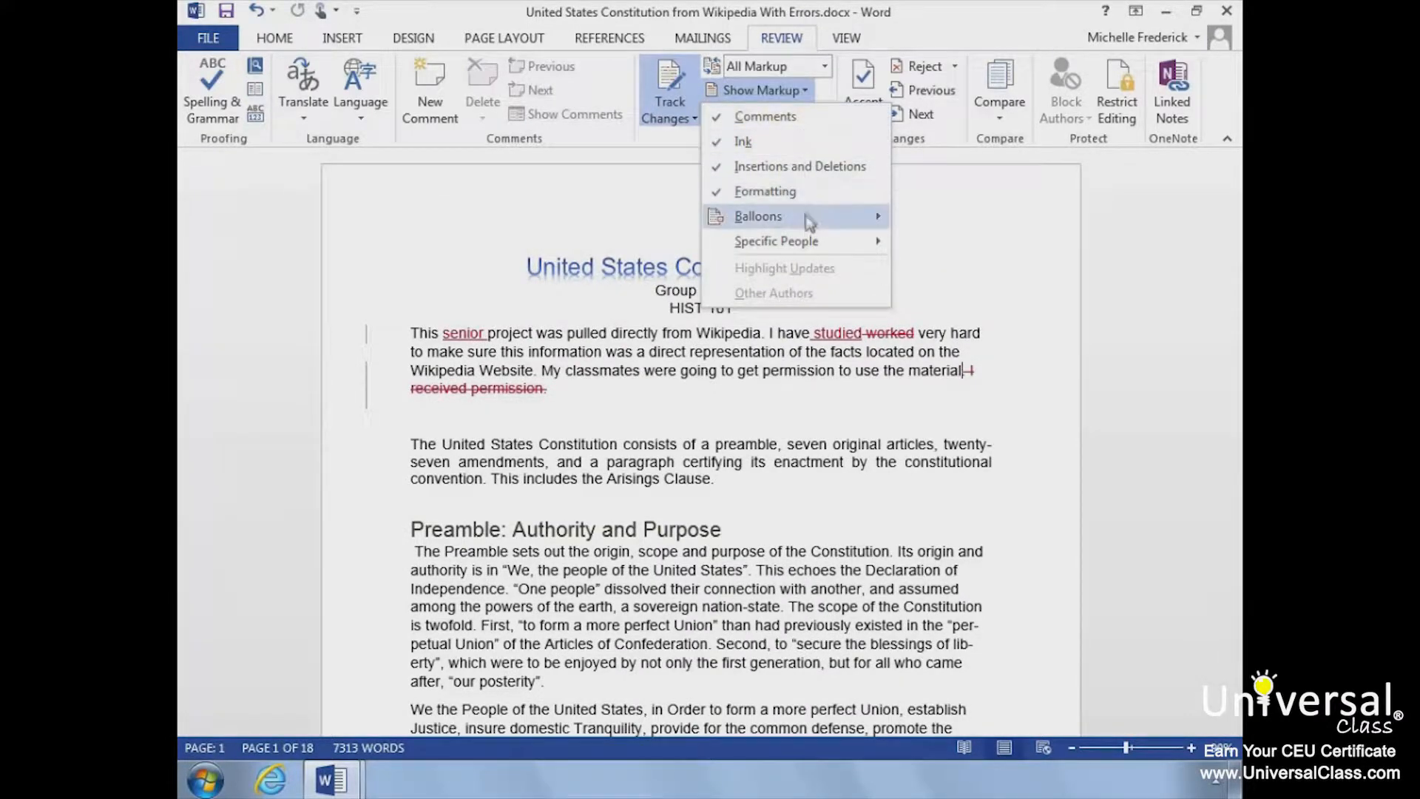
{"action": "mouse_move", "coordinate": [812, 224]}
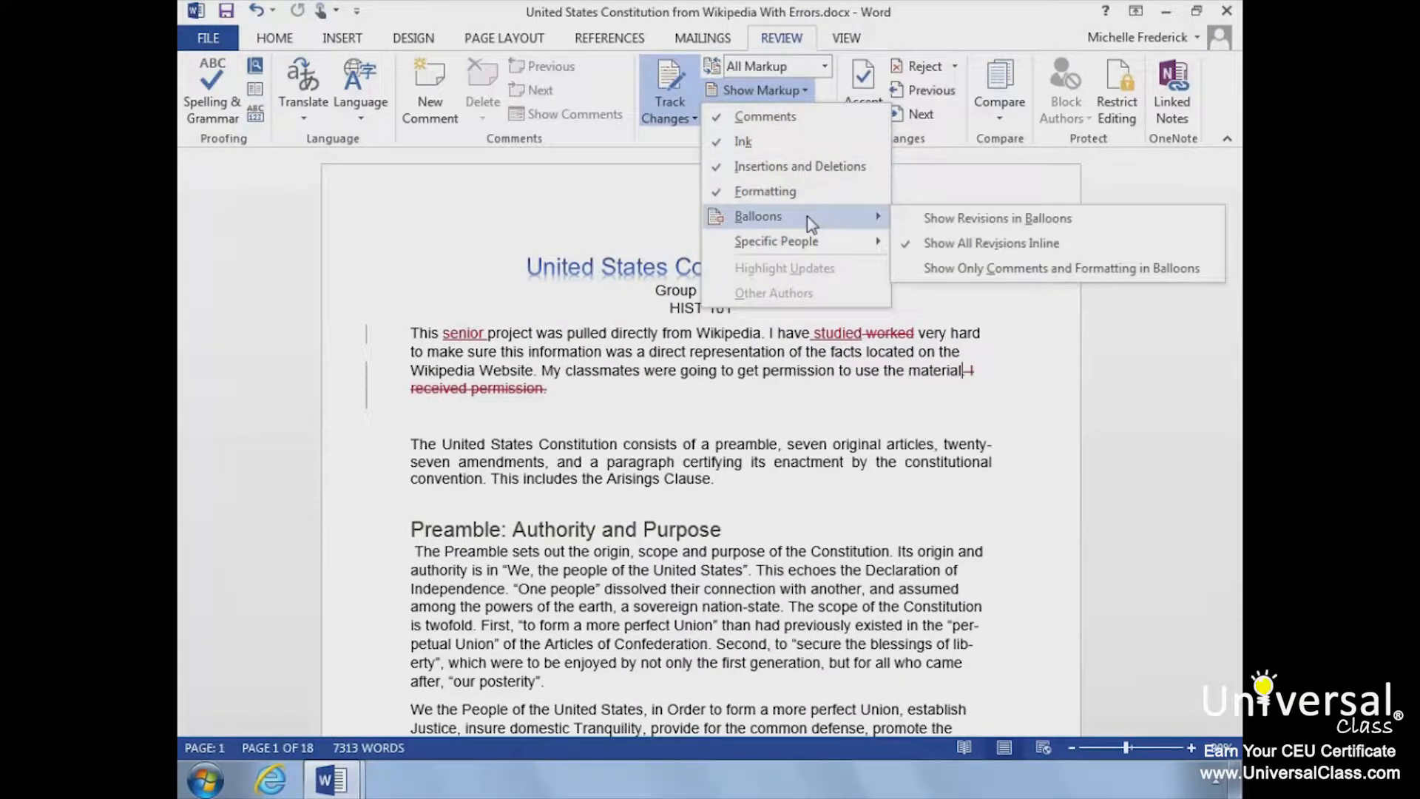
{"action": "left_click", "coordinate": [916, 220]}
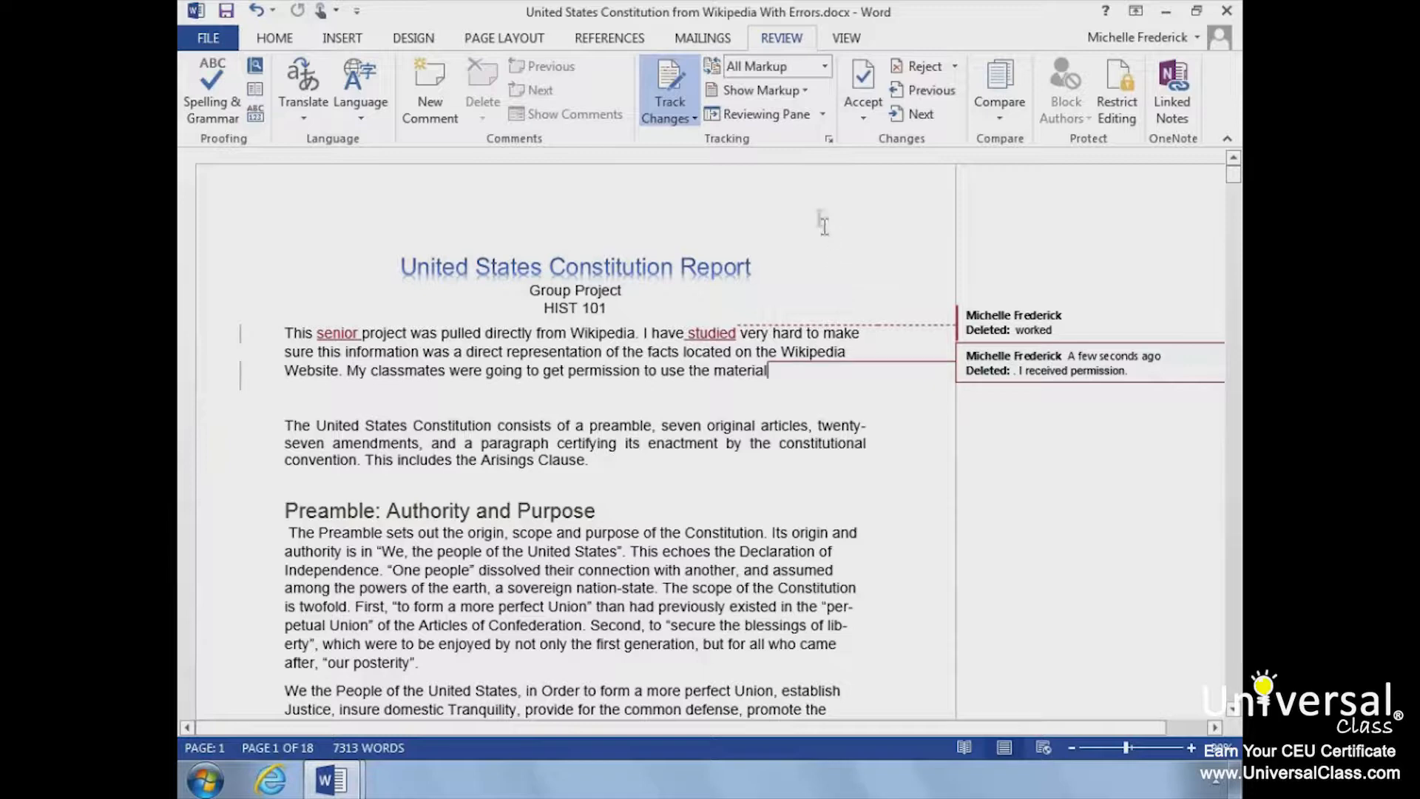
Step: Compare the document in the No Markup, Original and Simple Markup review displays, and return it to All Markup
{"action": "left_click", "coordinate": [824, 67]}
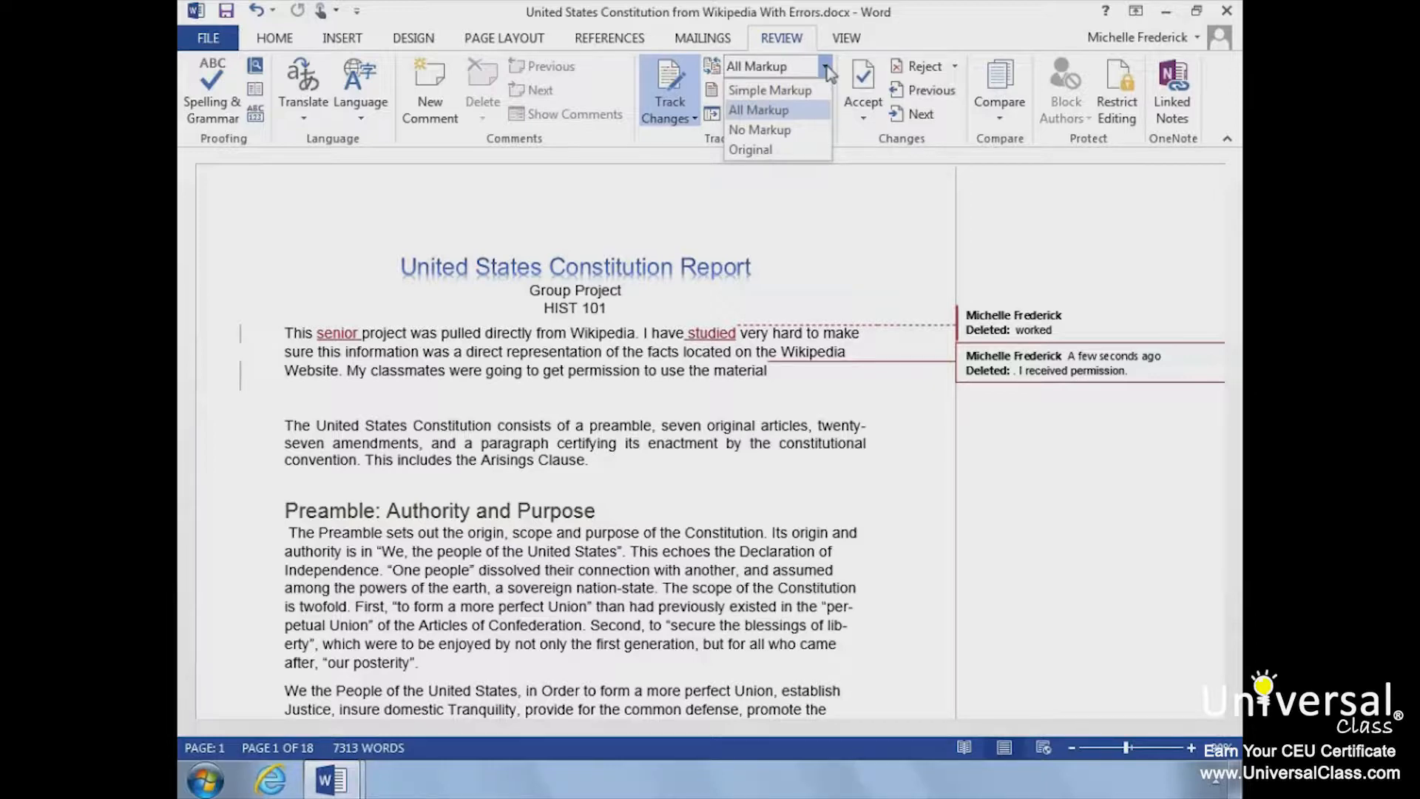
{"action": "left_click", "coordinate": [769, 130]}
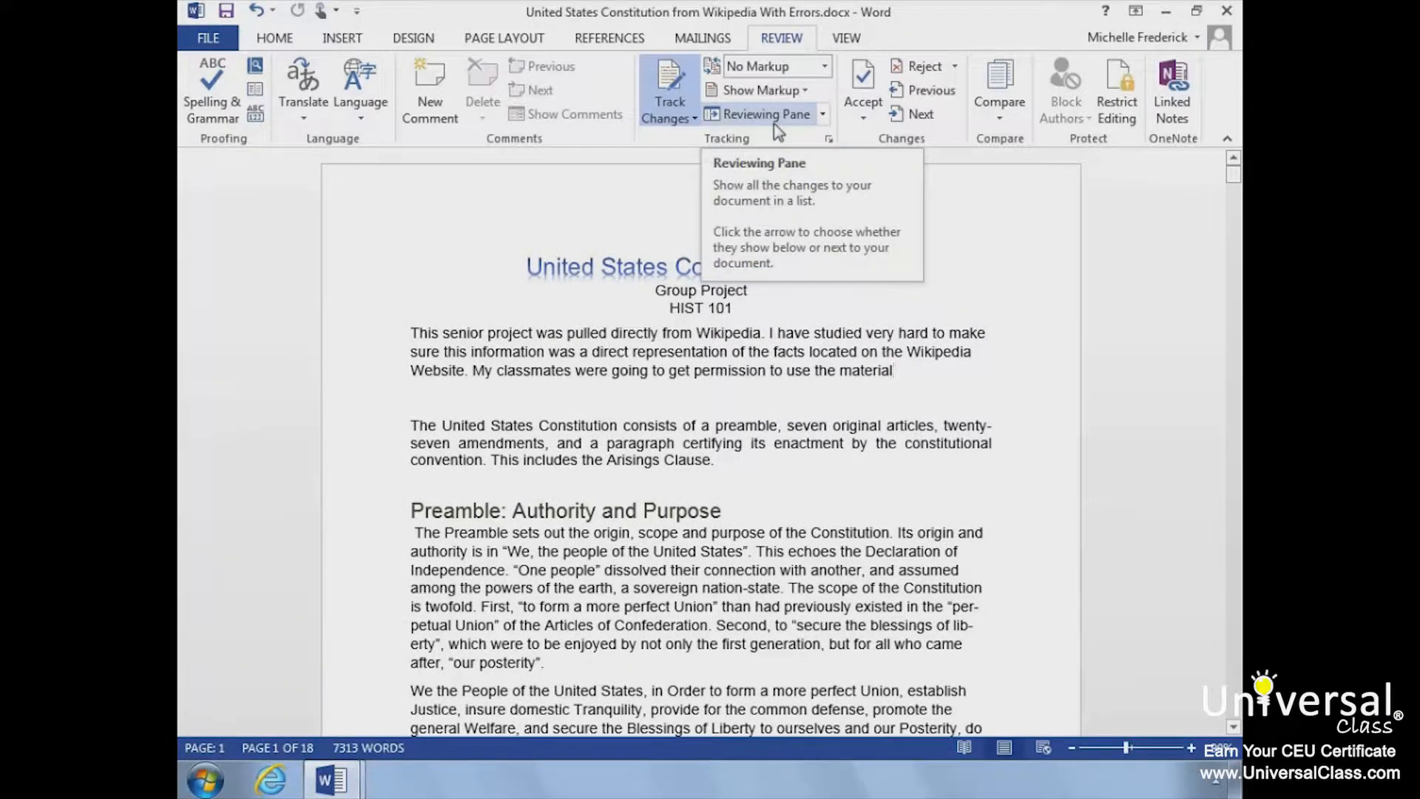
{"action": "left_click", "coordinate": [826, 69]}
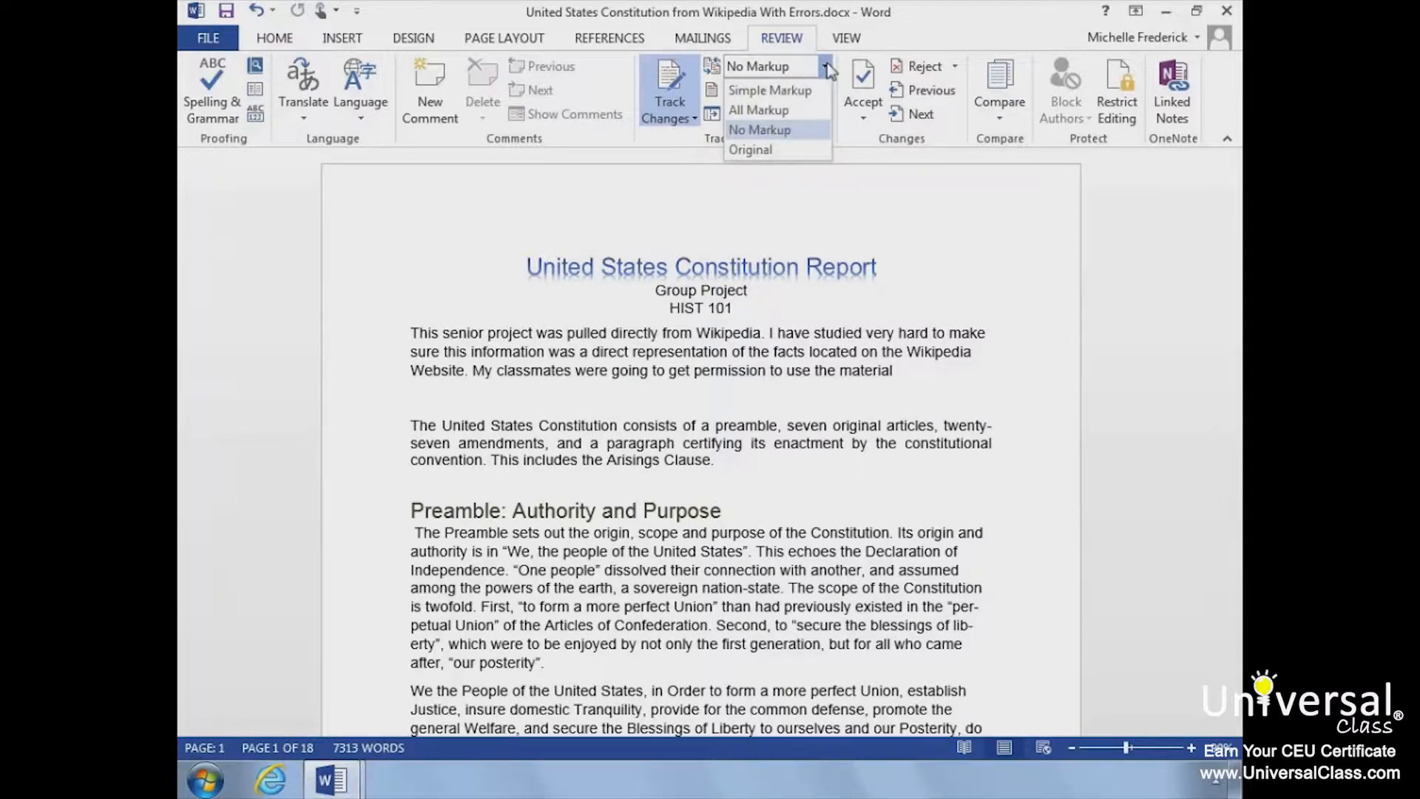
{"action": "left_click", "coordinate": [806, 129]}
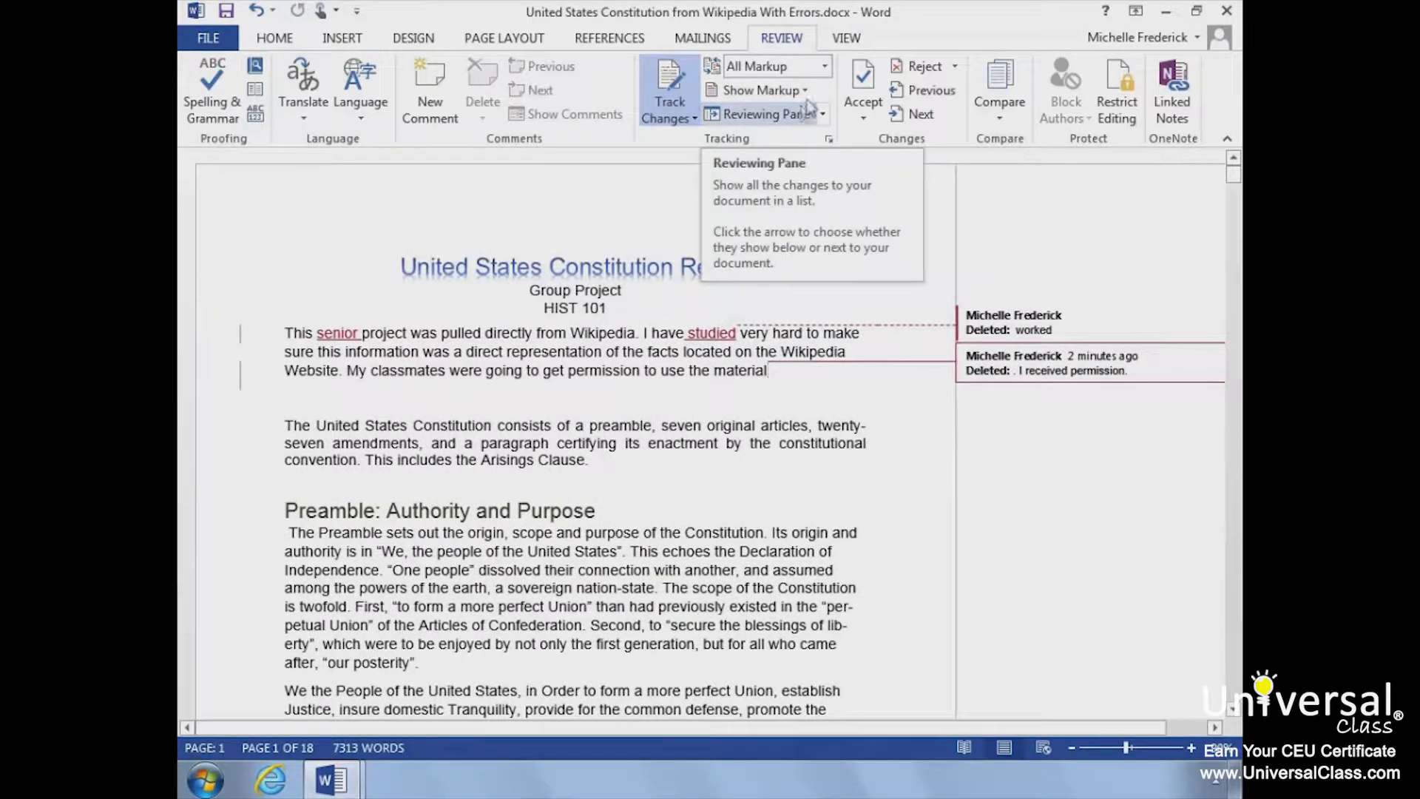
{"action": "left_click", "coordinate": [826, 68]}
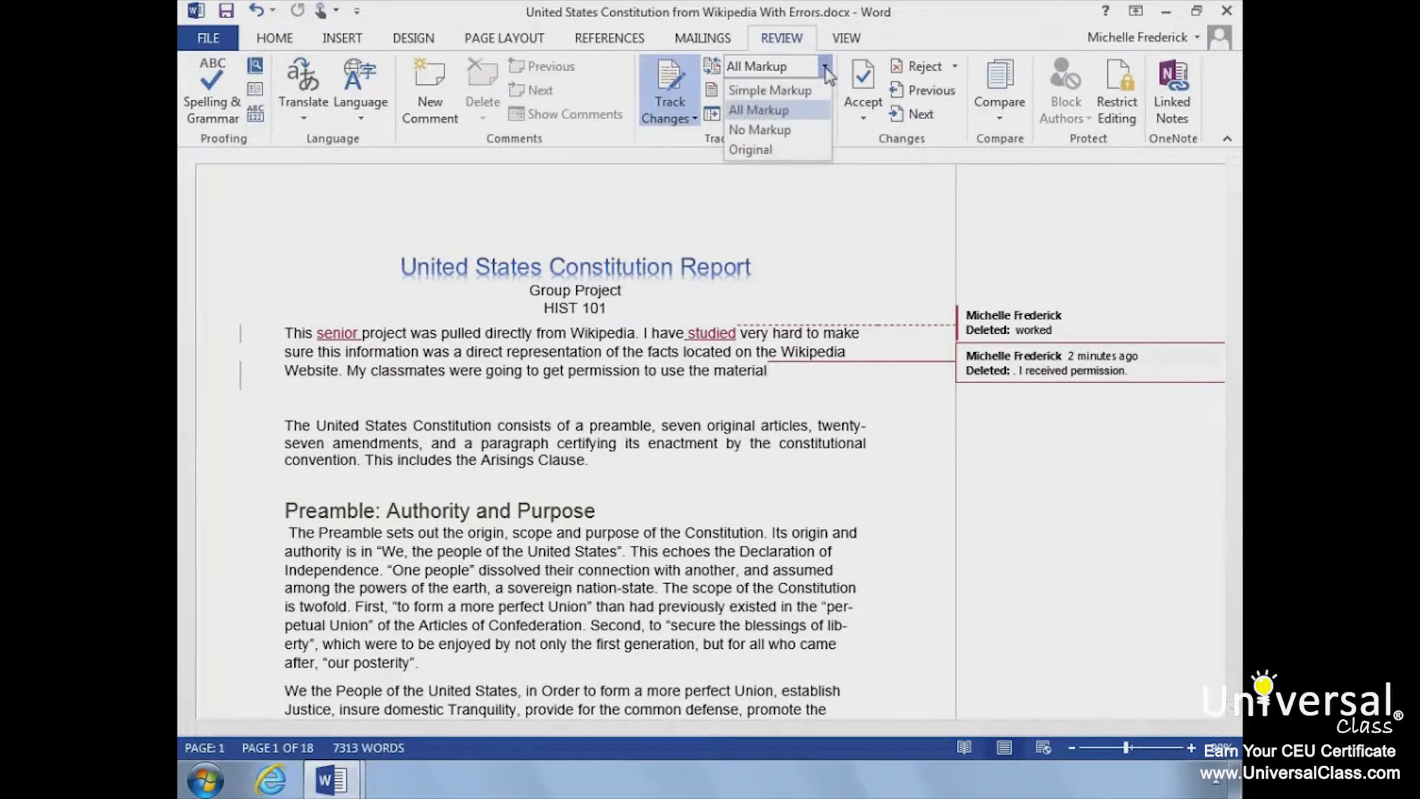
{"action": "left_click", "coordinate": [778, 149]}
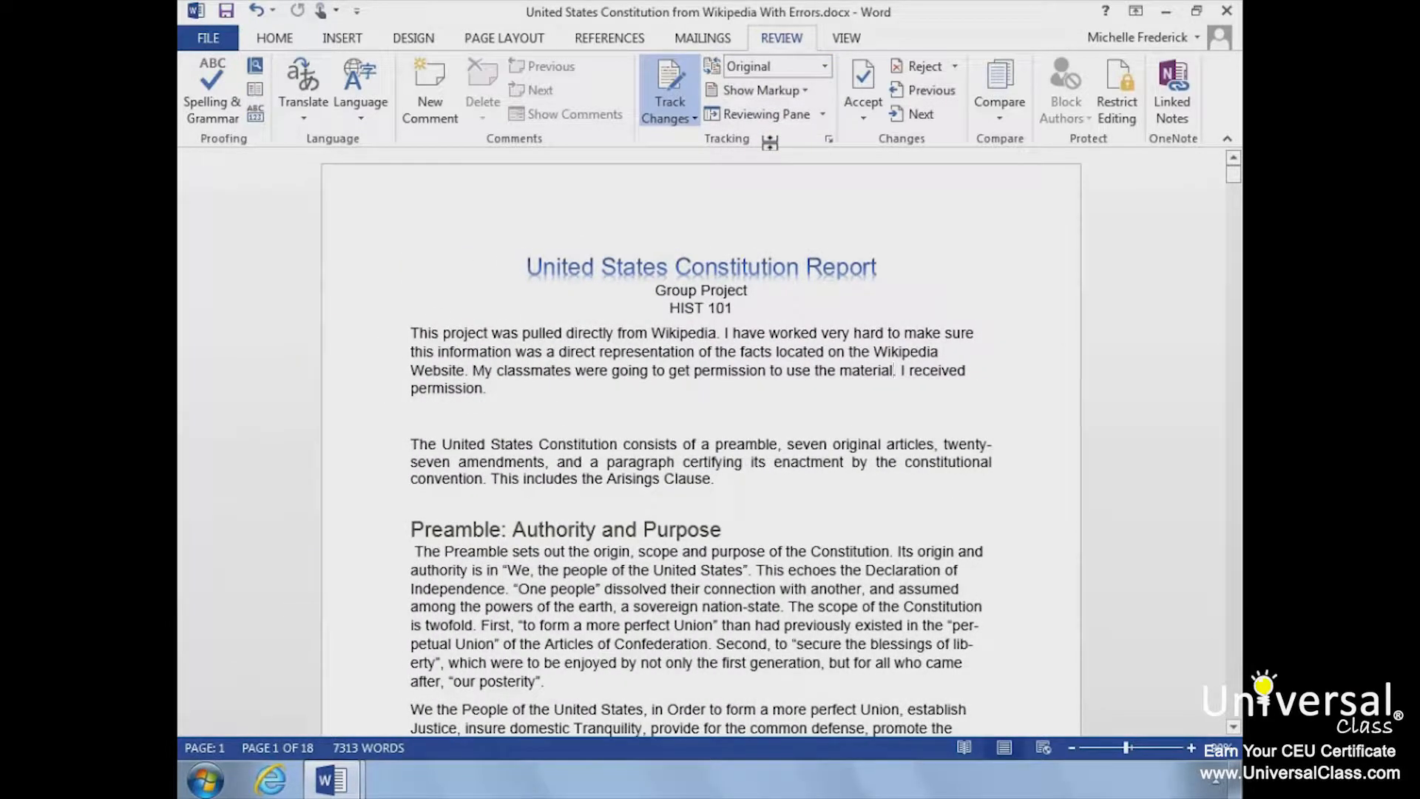
{"action": "left_click", "coordinate": [826, 68]}
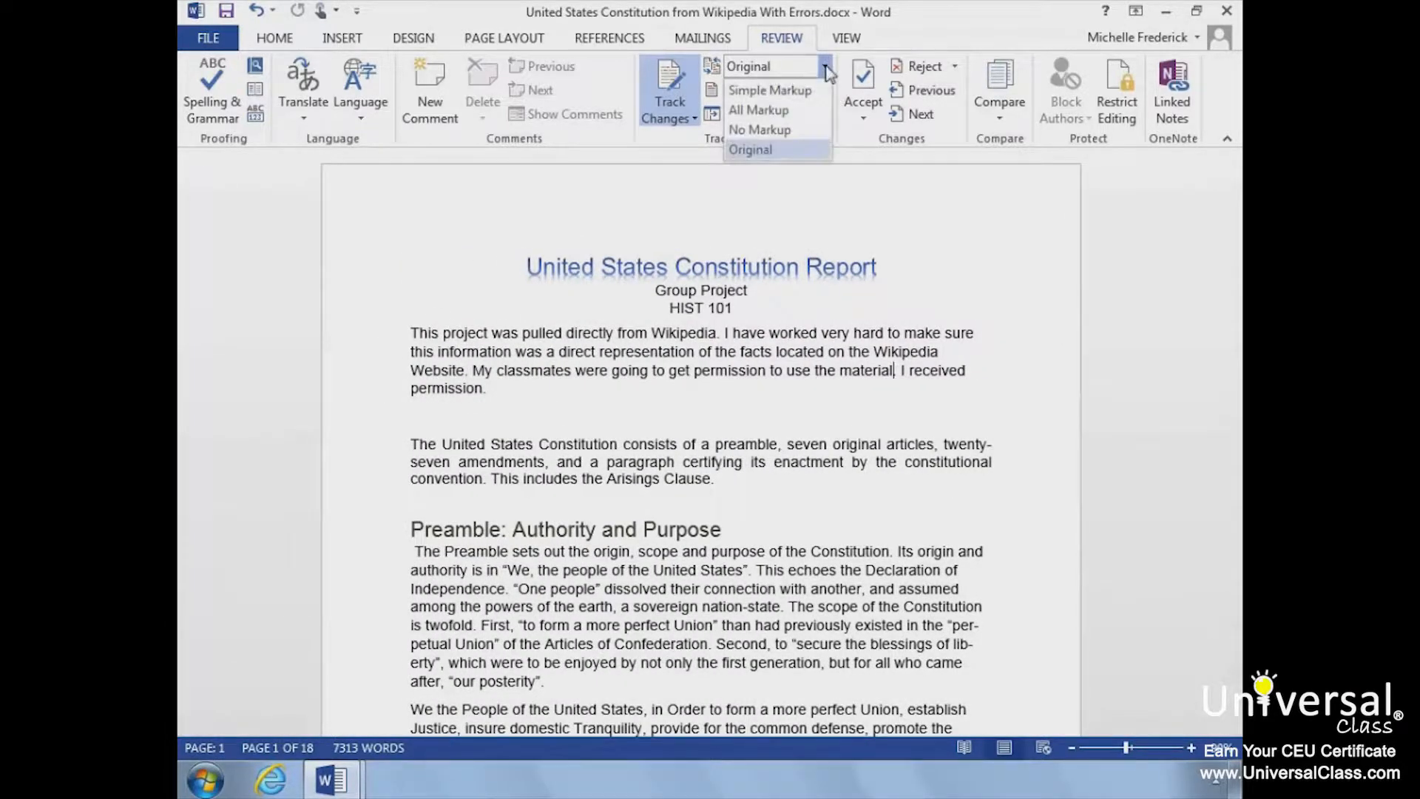
{"action": "left_click", "coordinate": [811, 91]}
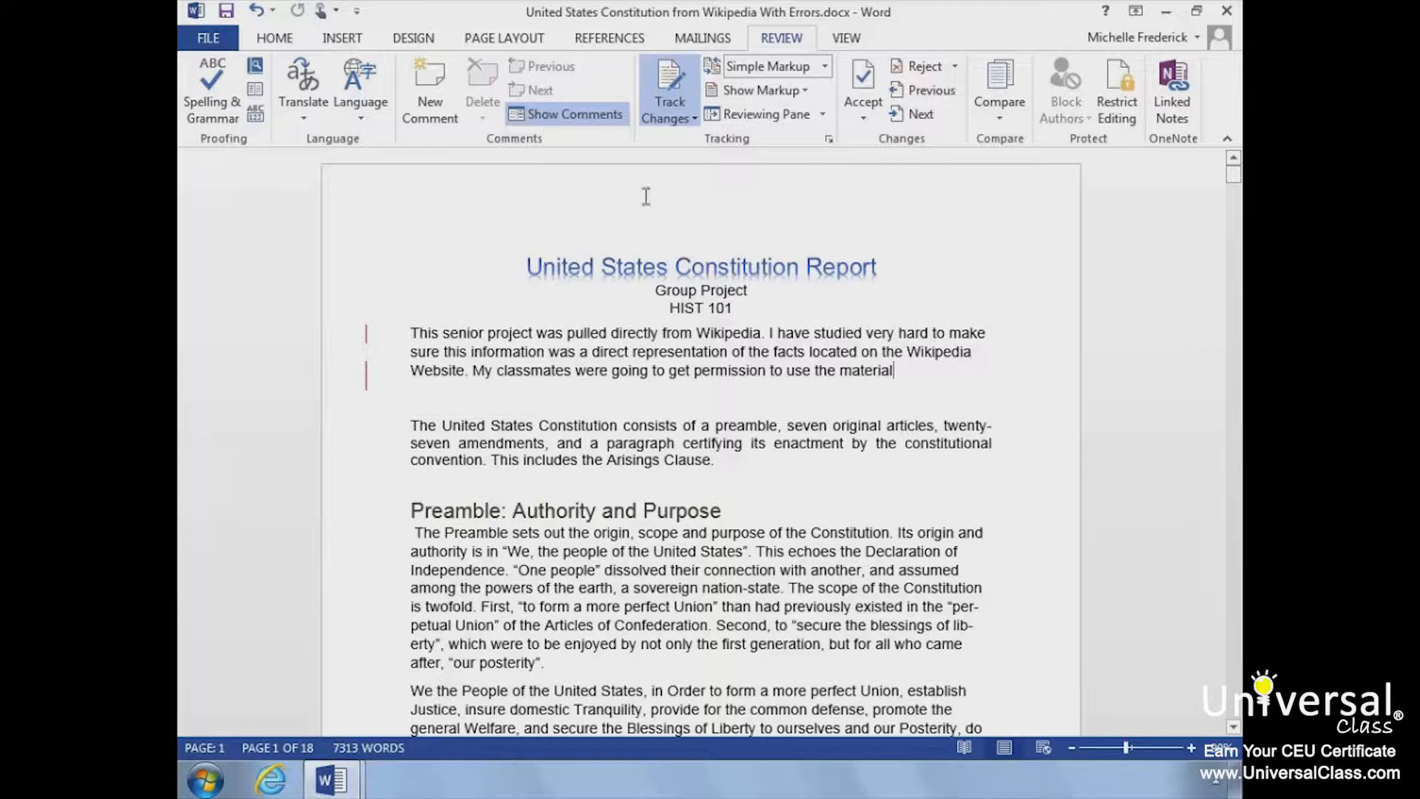
{"action": "left_click", "coordinate": [825, 67]}
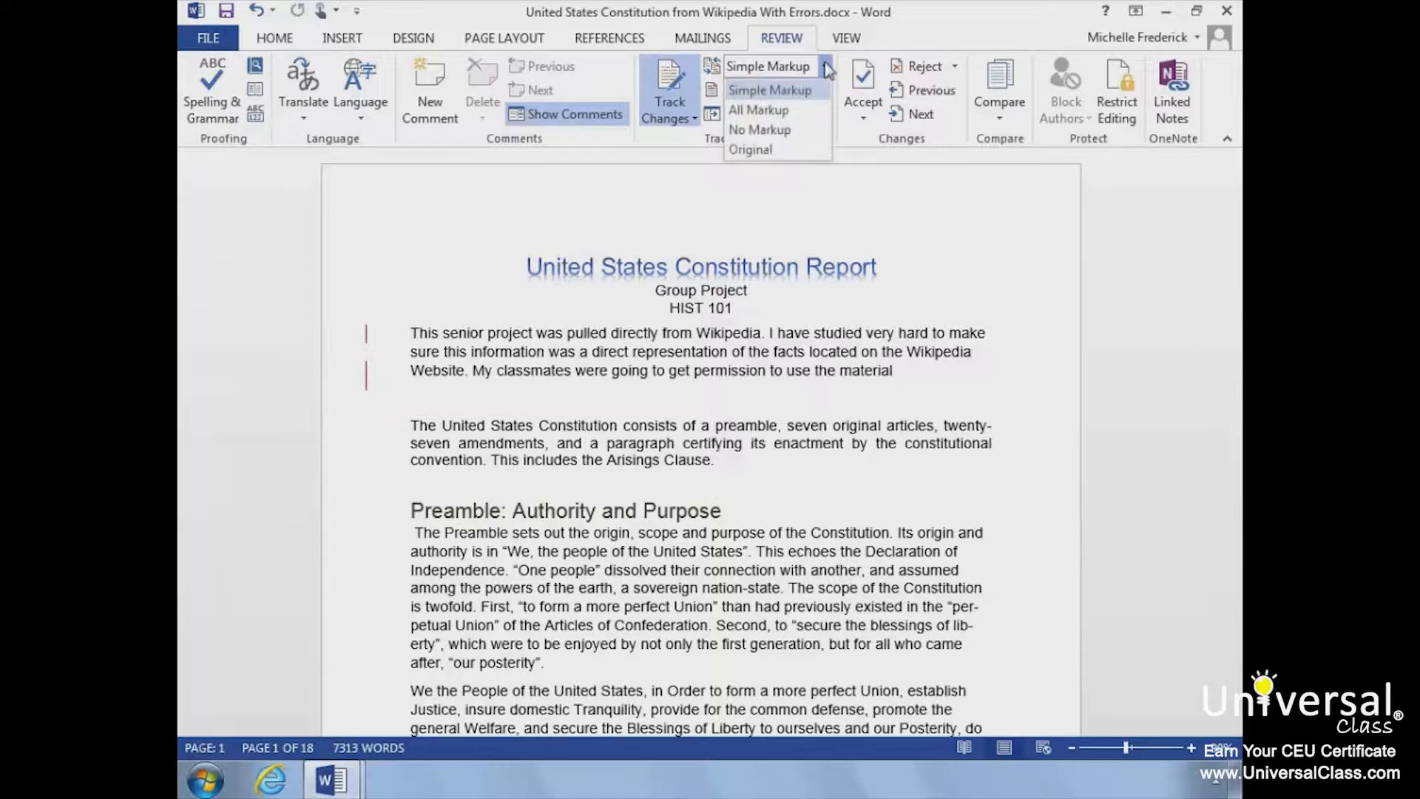
{"action": "left_click", "coordinate": [794, 111]}
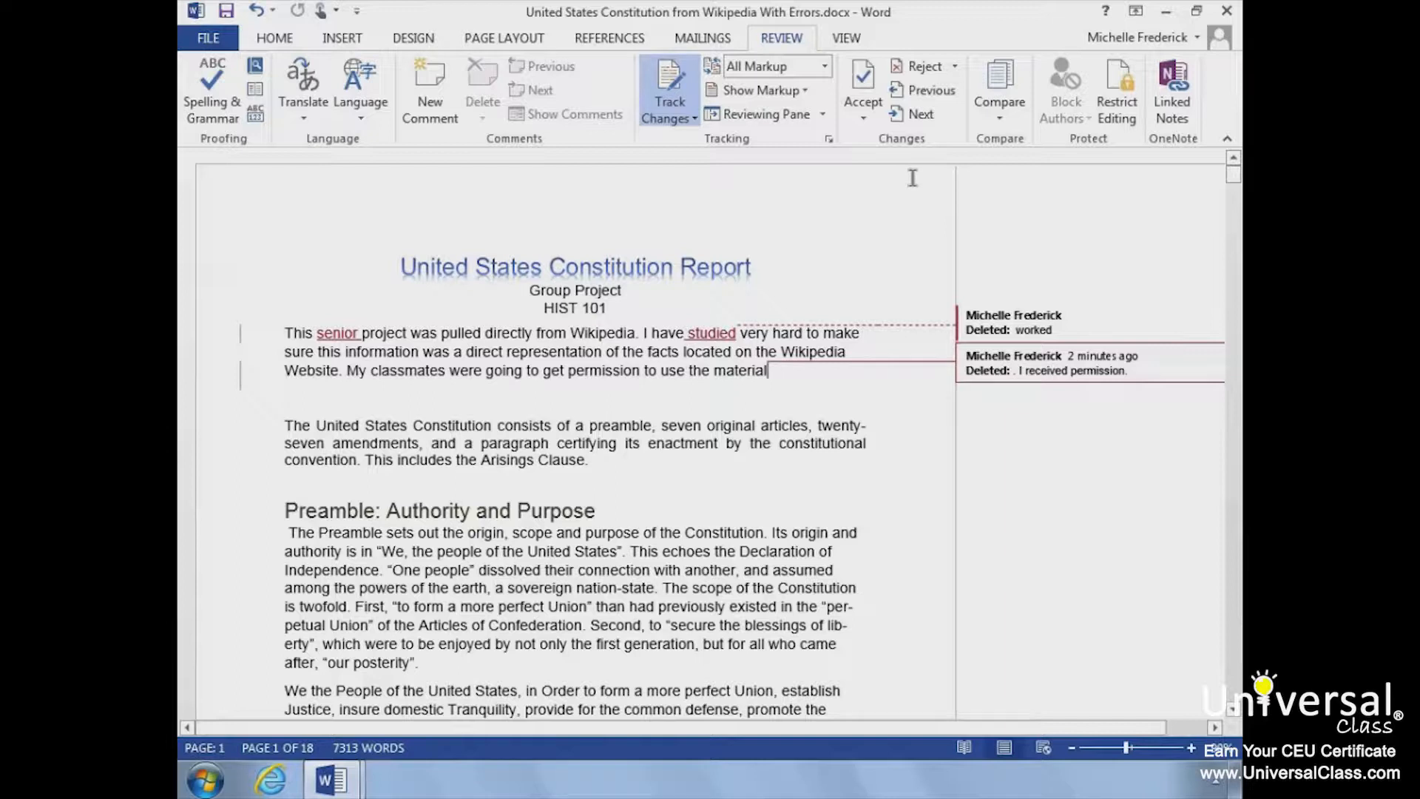
Step: Accept the deletion of ". I received permission." and the insertion of "senior", and reject the replacement of "worked" with "studied"
{"action": "left_click", "coordinate": [866, 78]}
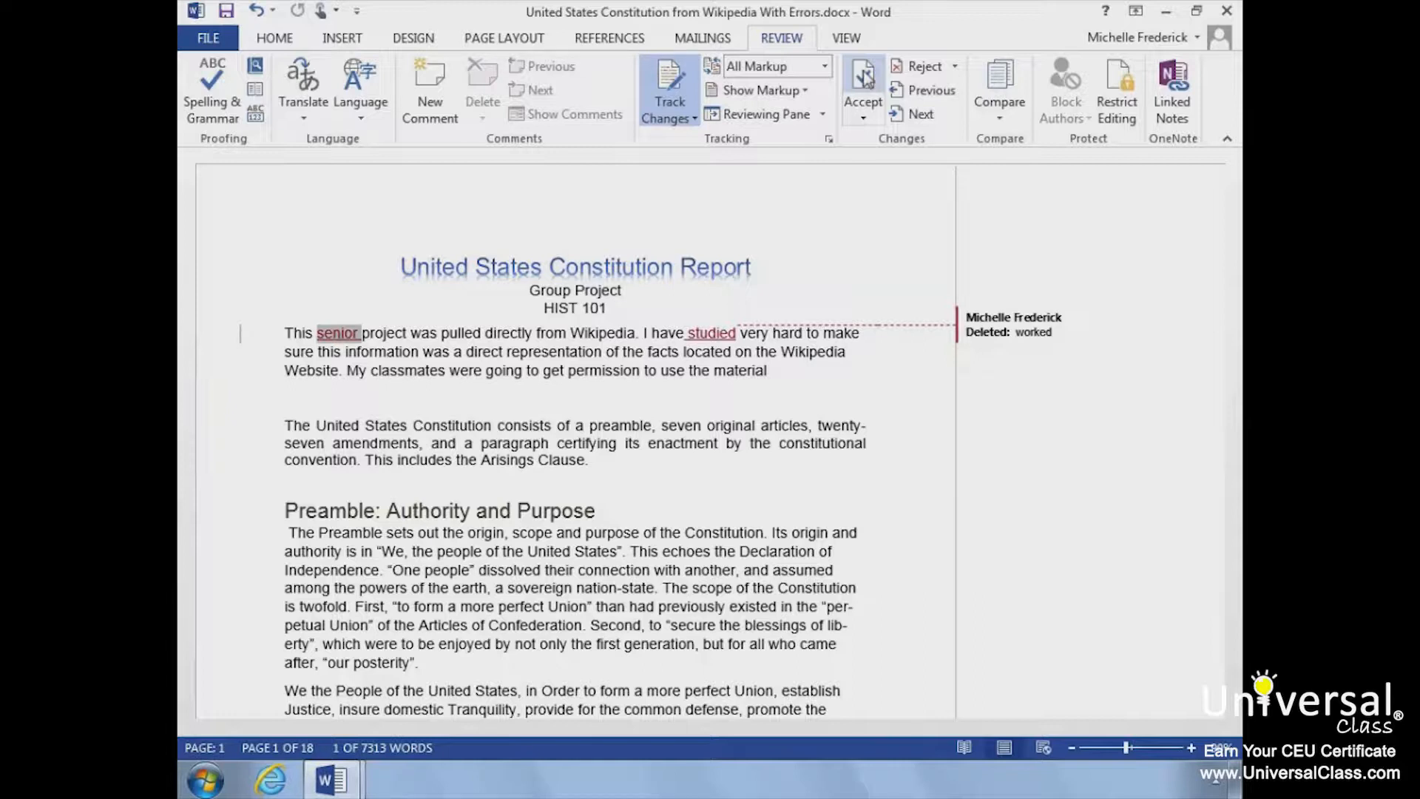
{"action": "left_click", "coordinate": [866, 78]}
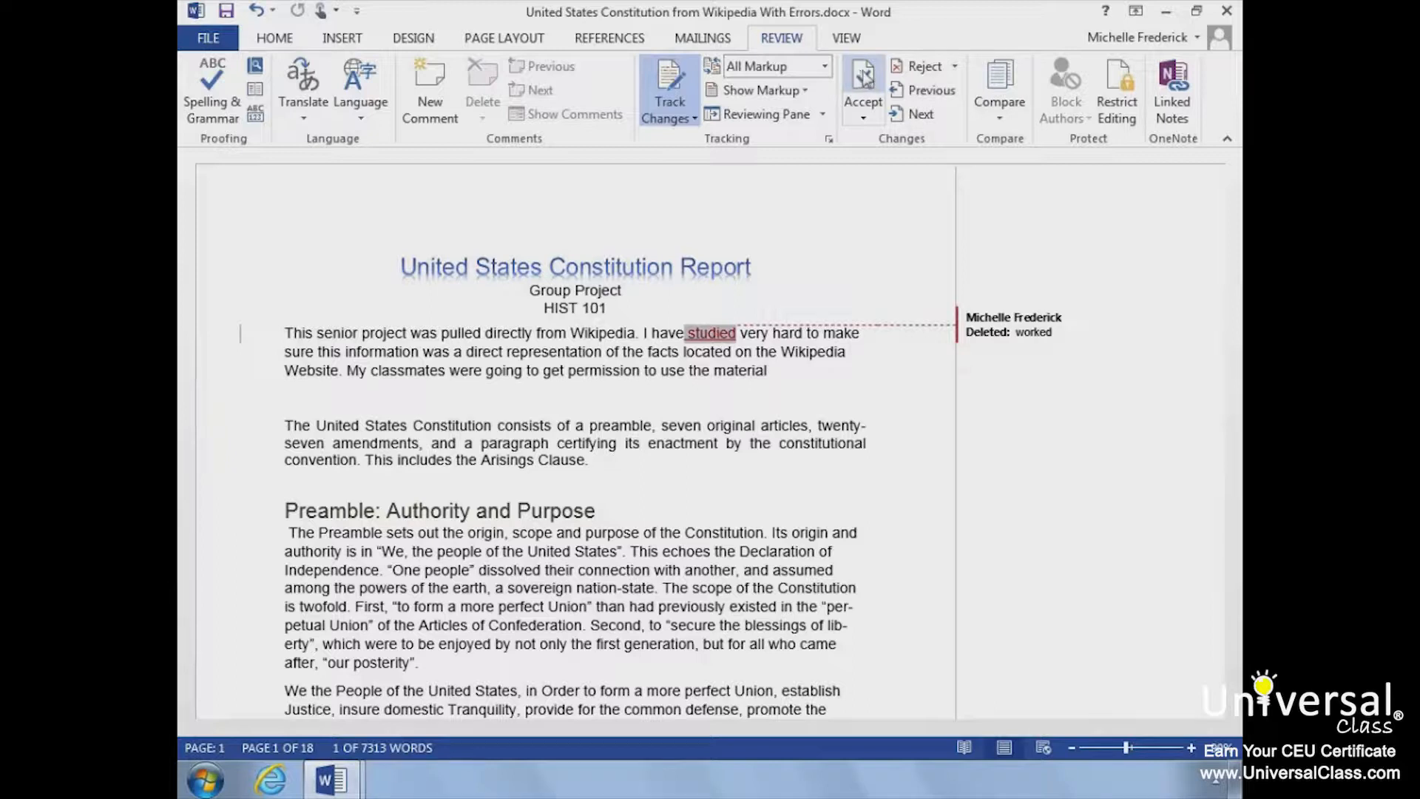
{"action": "left_click", "coordinate": [925, 68]}
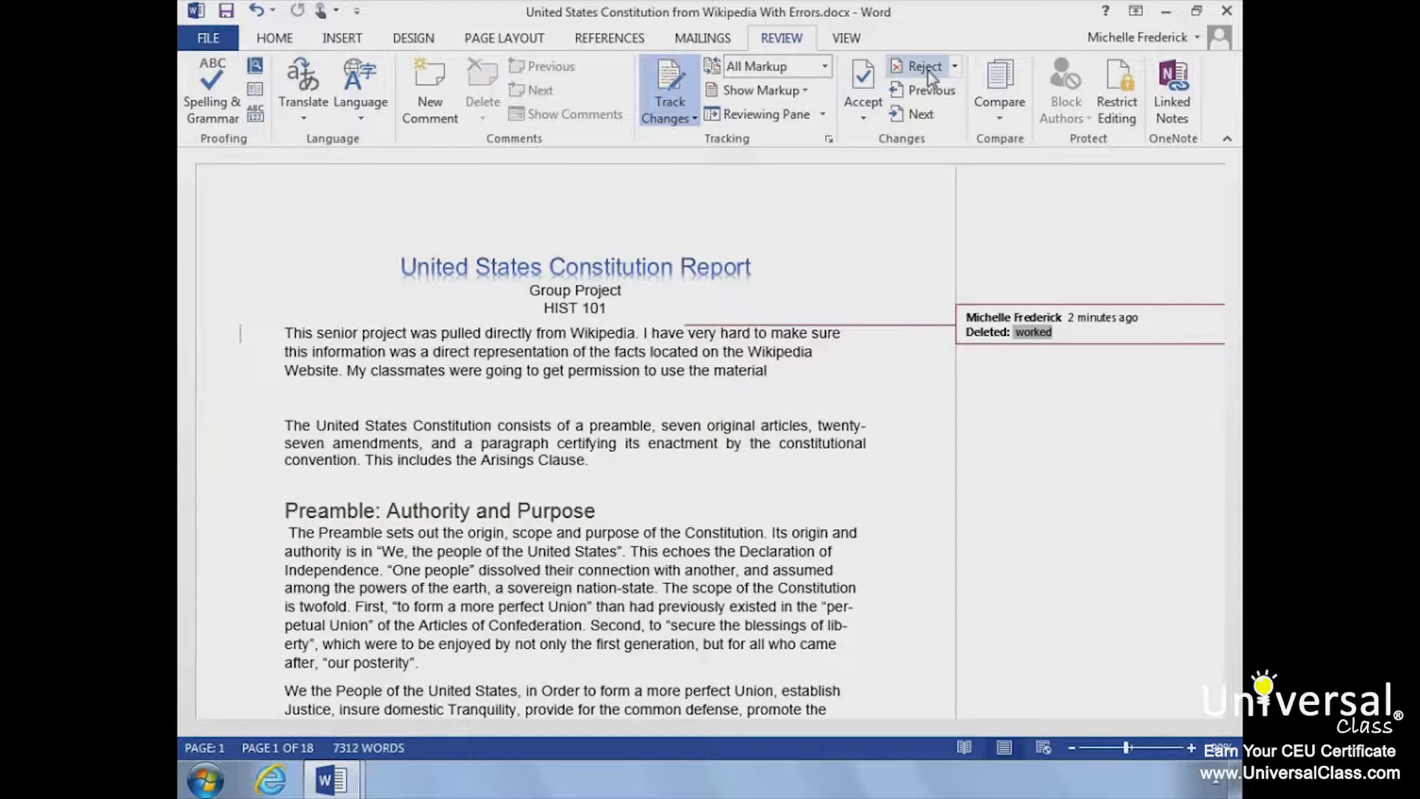
{"action": "left_click", "coordinate": [929, 74]}
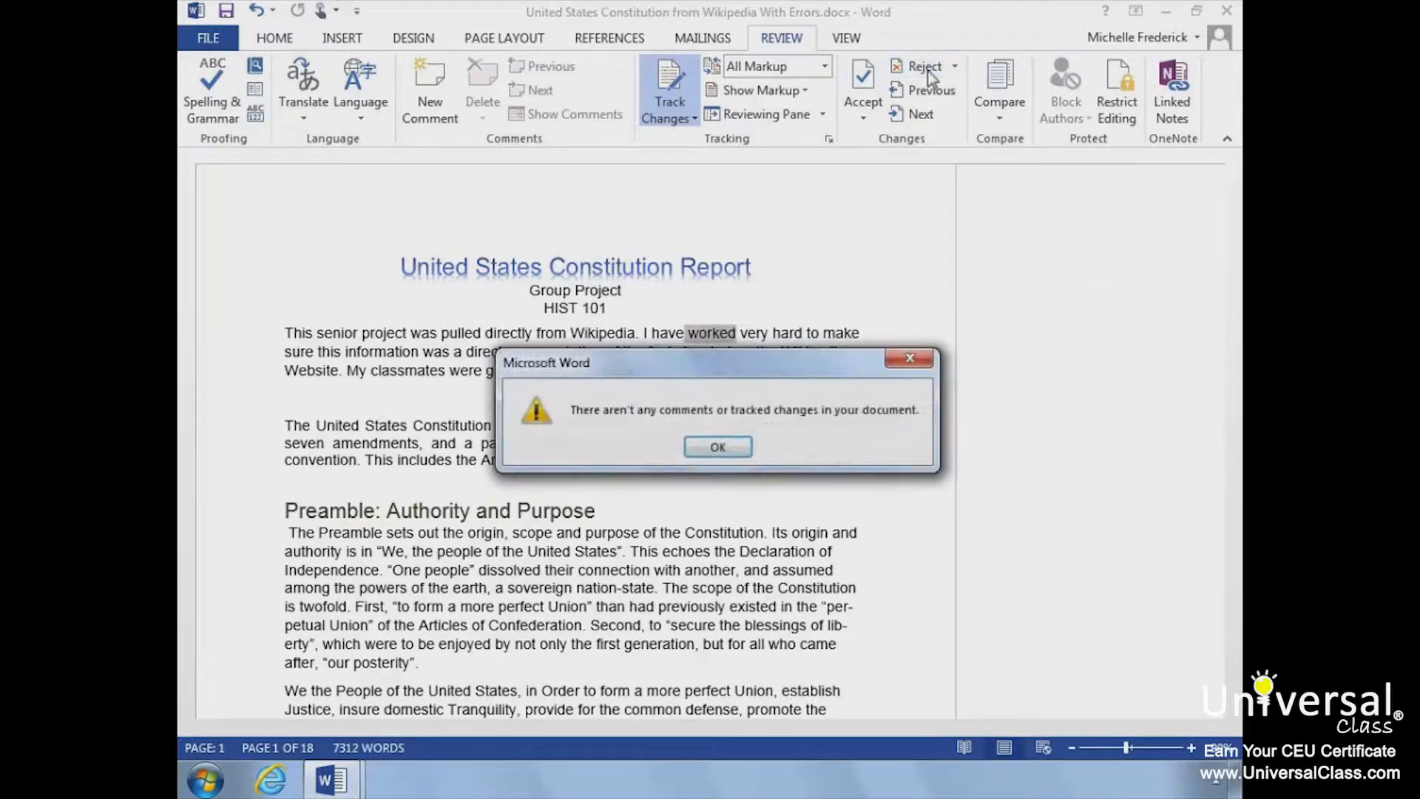
{"action": "left_click", "coordinate": [719, 446]}
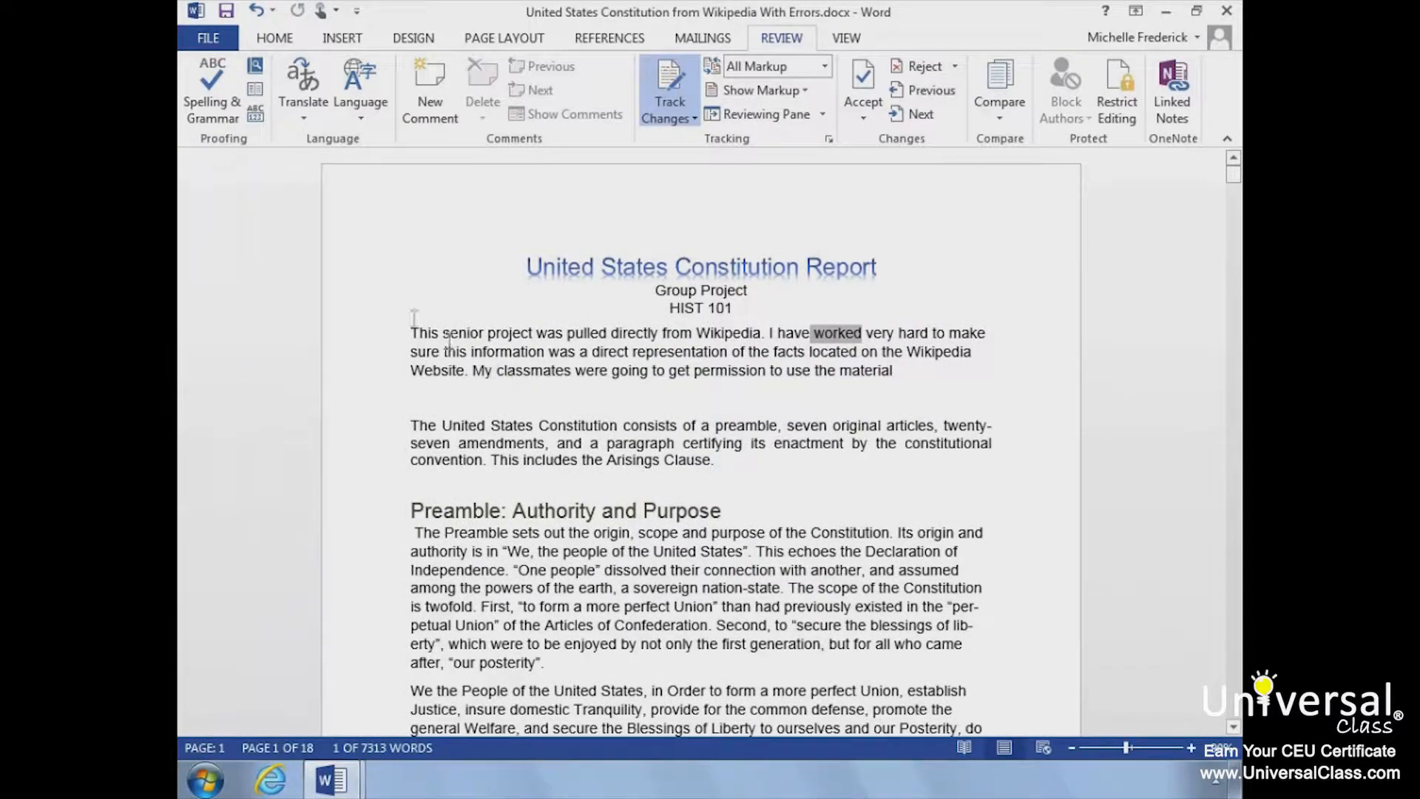
{"action": "left_click", "coordinate": [403, 332]}
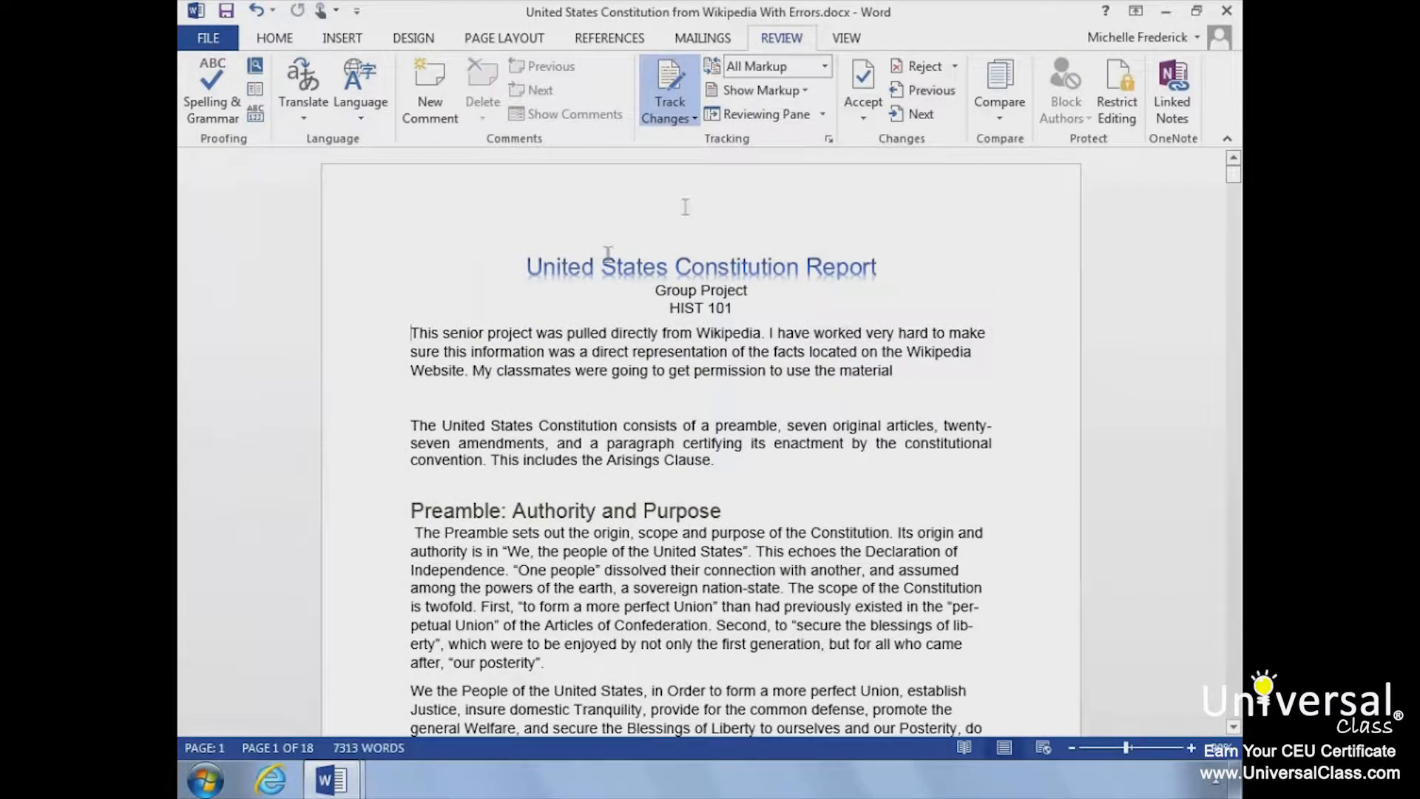
Step: Review the available options for accepting and rejecting tracked changes
{"action": "left_click", "coordinate": [864, 121]}
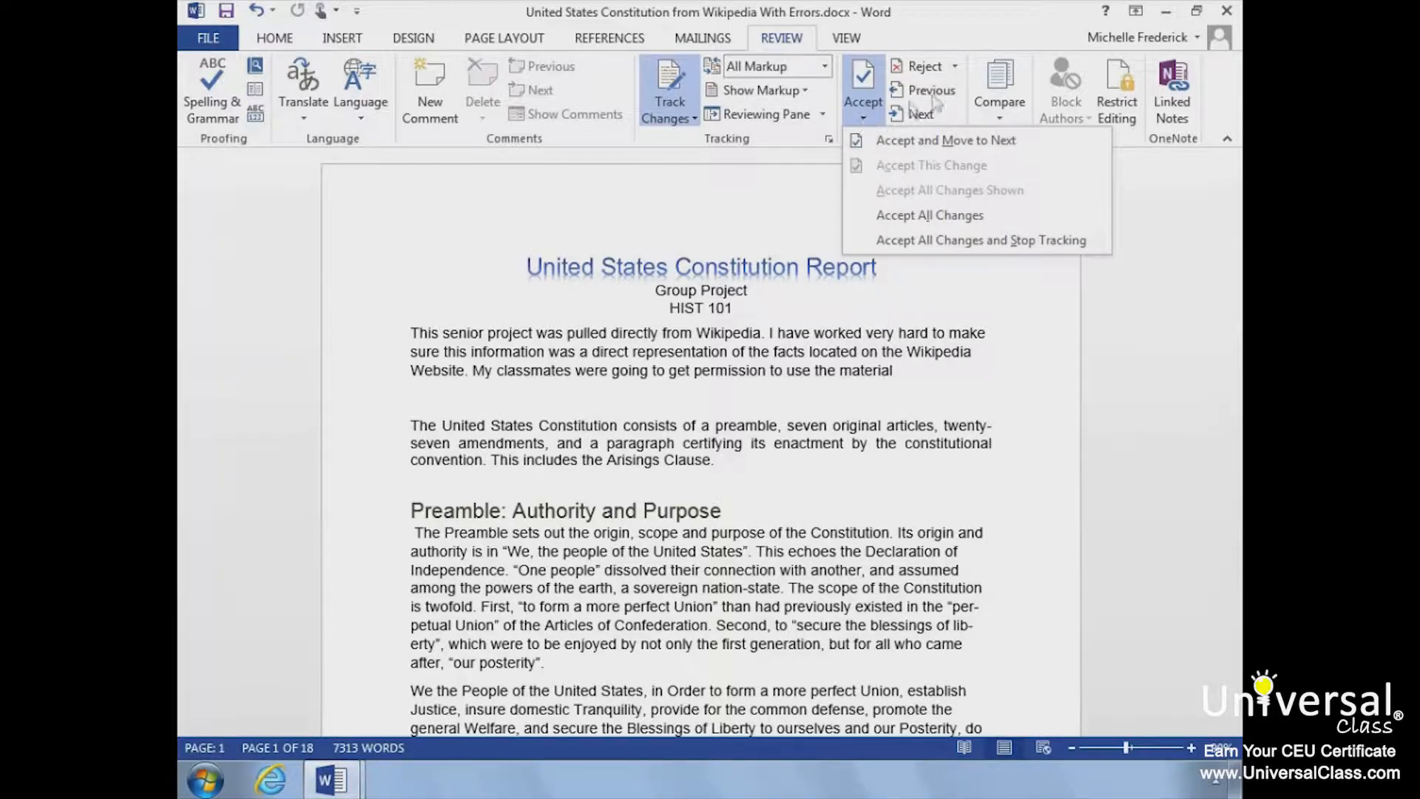
{"action": "left_click", "coordinate": [956, 68]}
{"action": "left_click", "coordinate": [956, 68]}
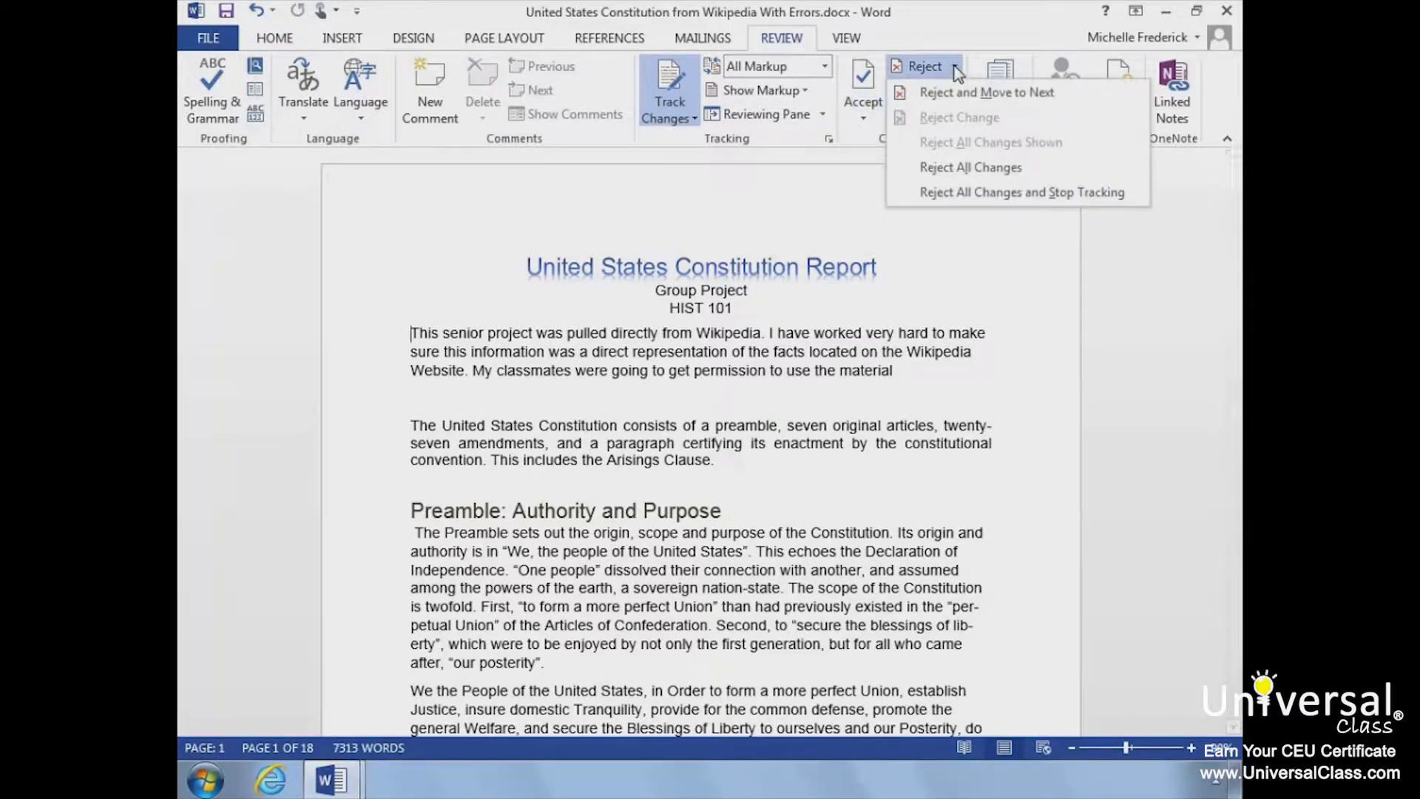
Step: Turn off Track Changes for the report without rejecting any revisions
{"action": "left_click", "coordinate": [956, 68]}
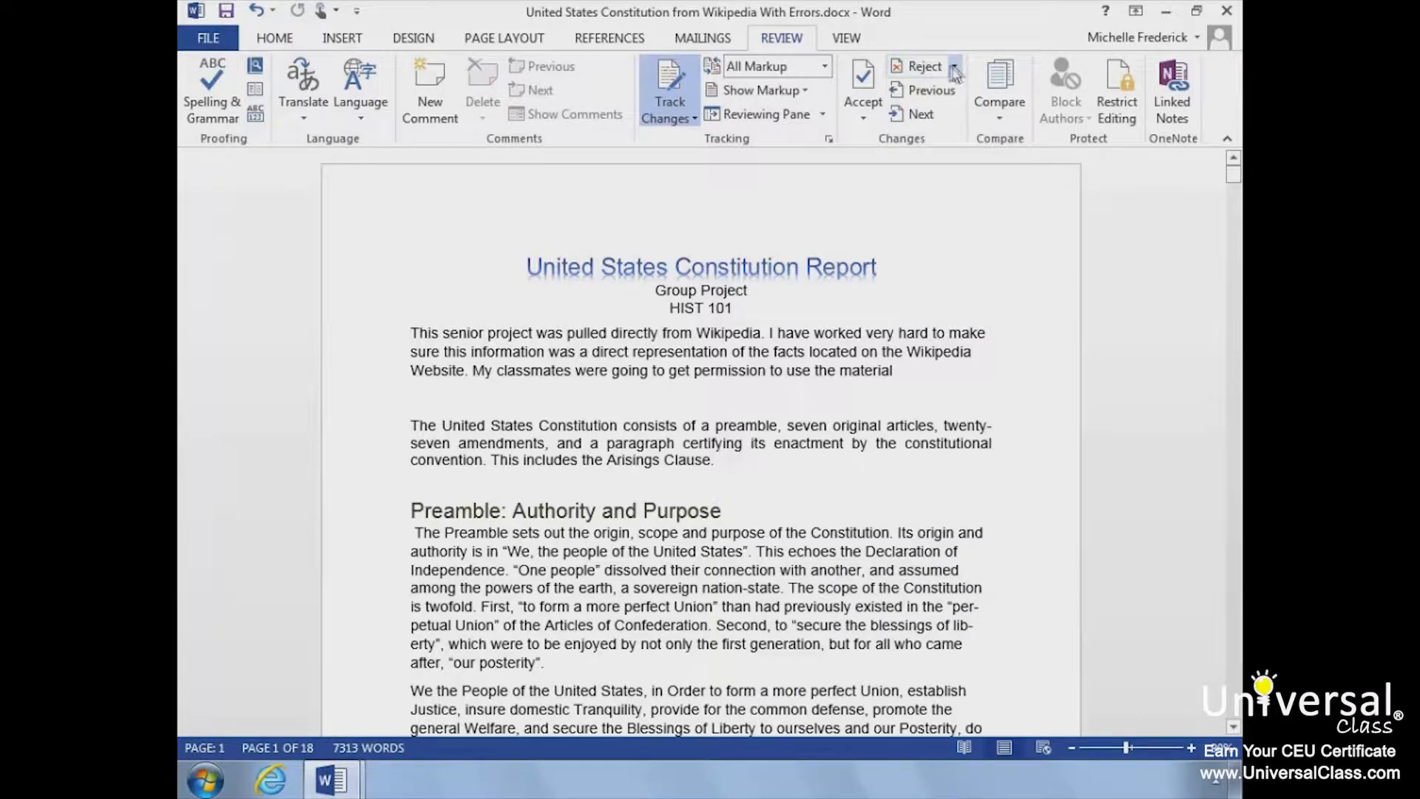
{"action": "left_click", "coordinate": [693, 119]}
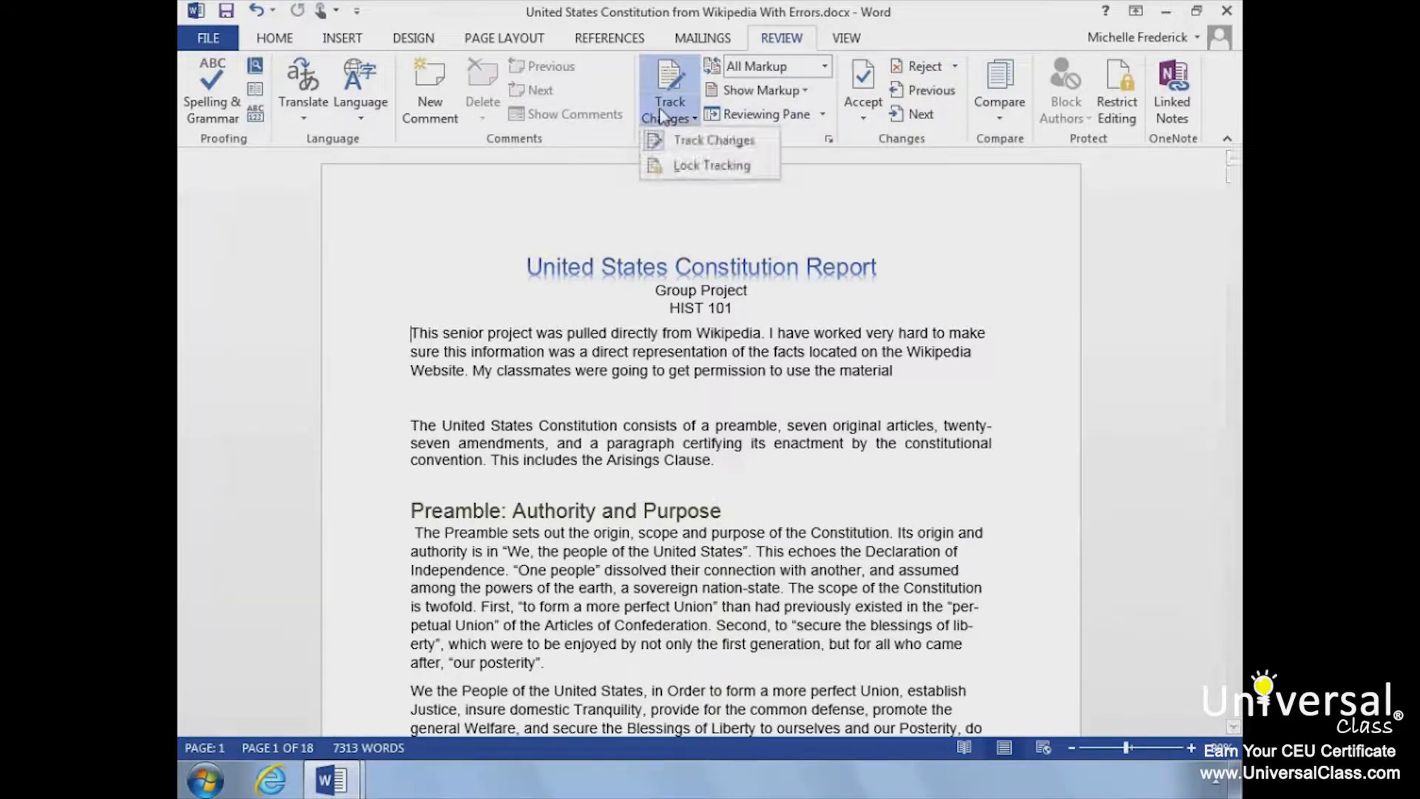
{"action": "left_click", "coordinate": [658, 149]}
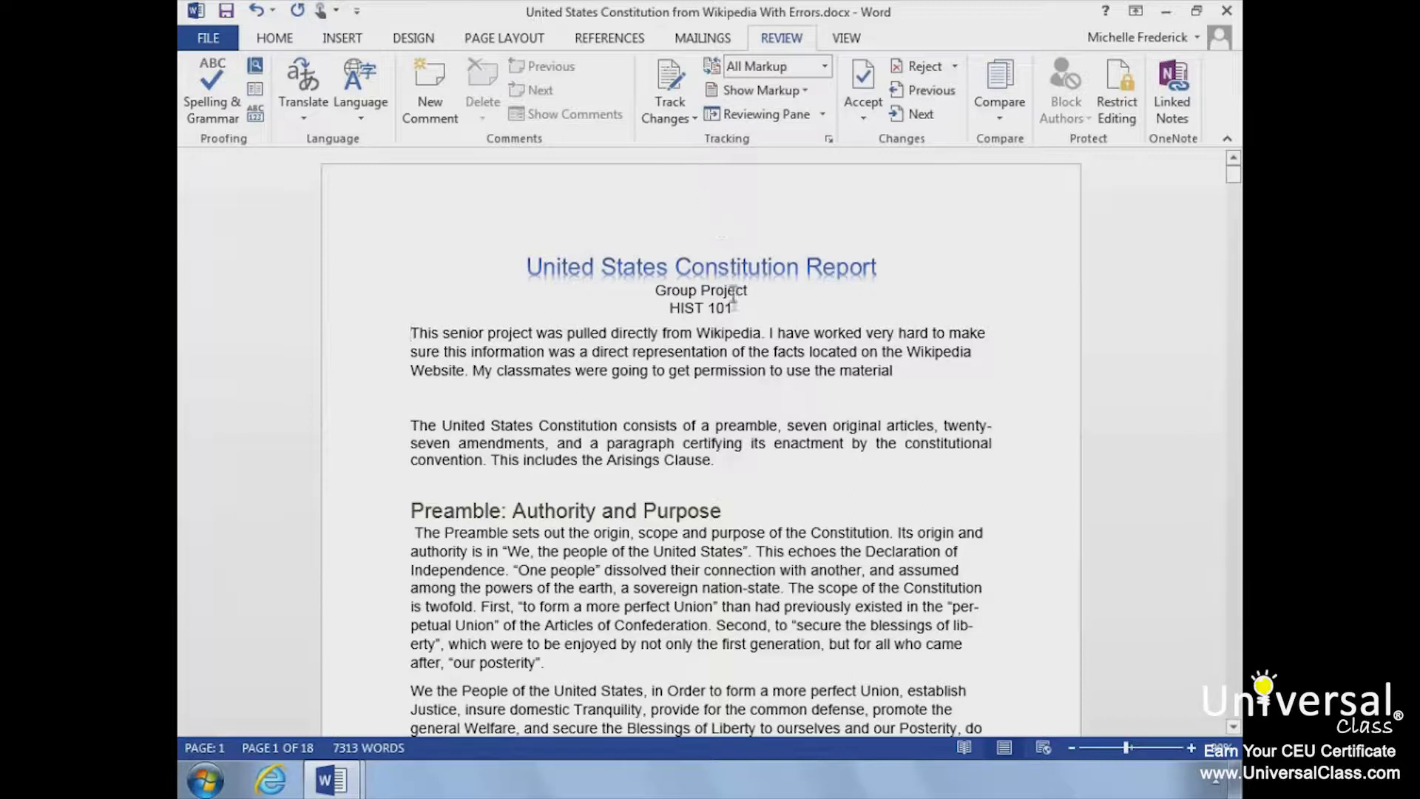
Step: Add the comment "Did you get permission?" to the text "My classmates were going to get permission to use the material"
{"action": "left_click", "coordinate": [870, 364]}
{"action": "left_click_drag", "start_coordinate": [894, 367], "coordinate": [471, 362]}
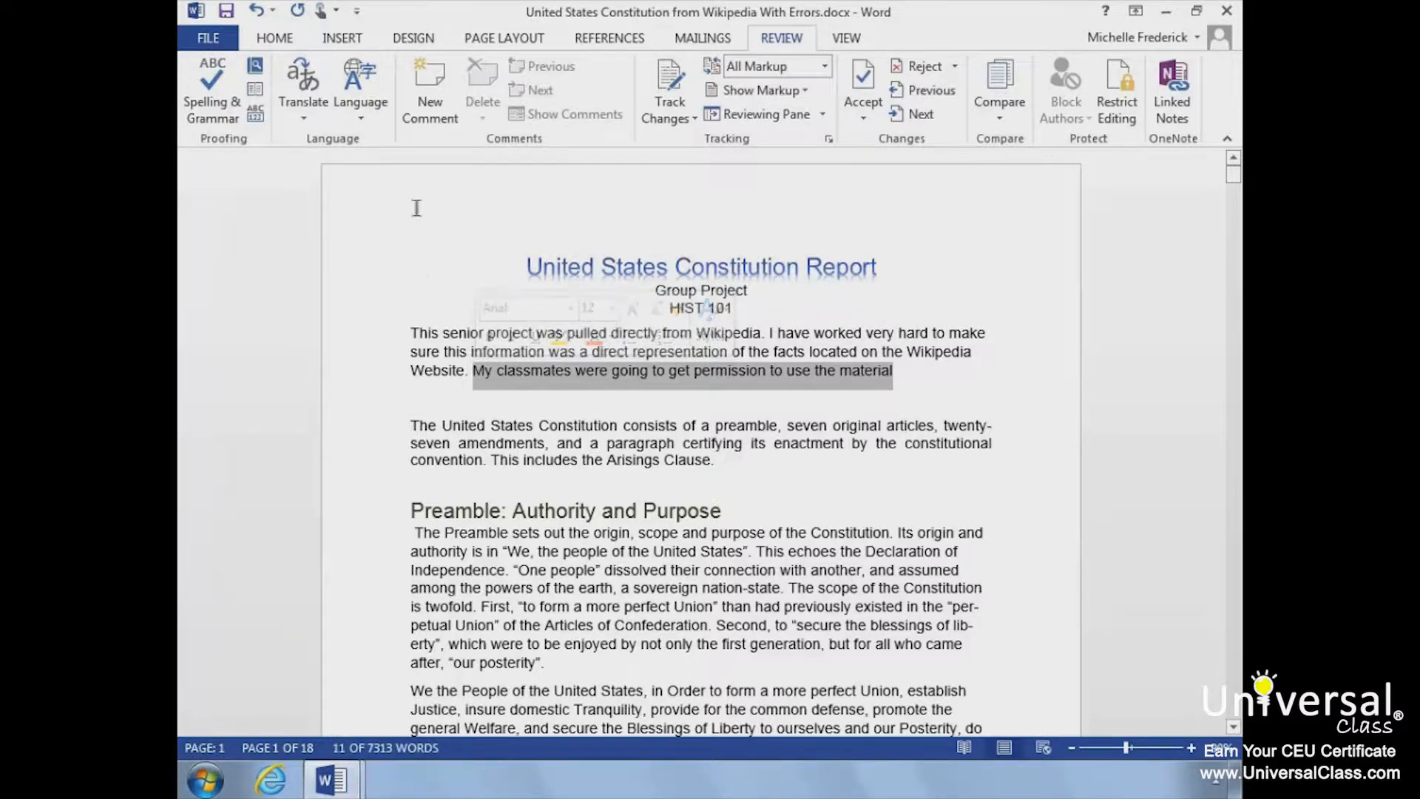
{"action": "left_click", "coordinate": [429, 103]}
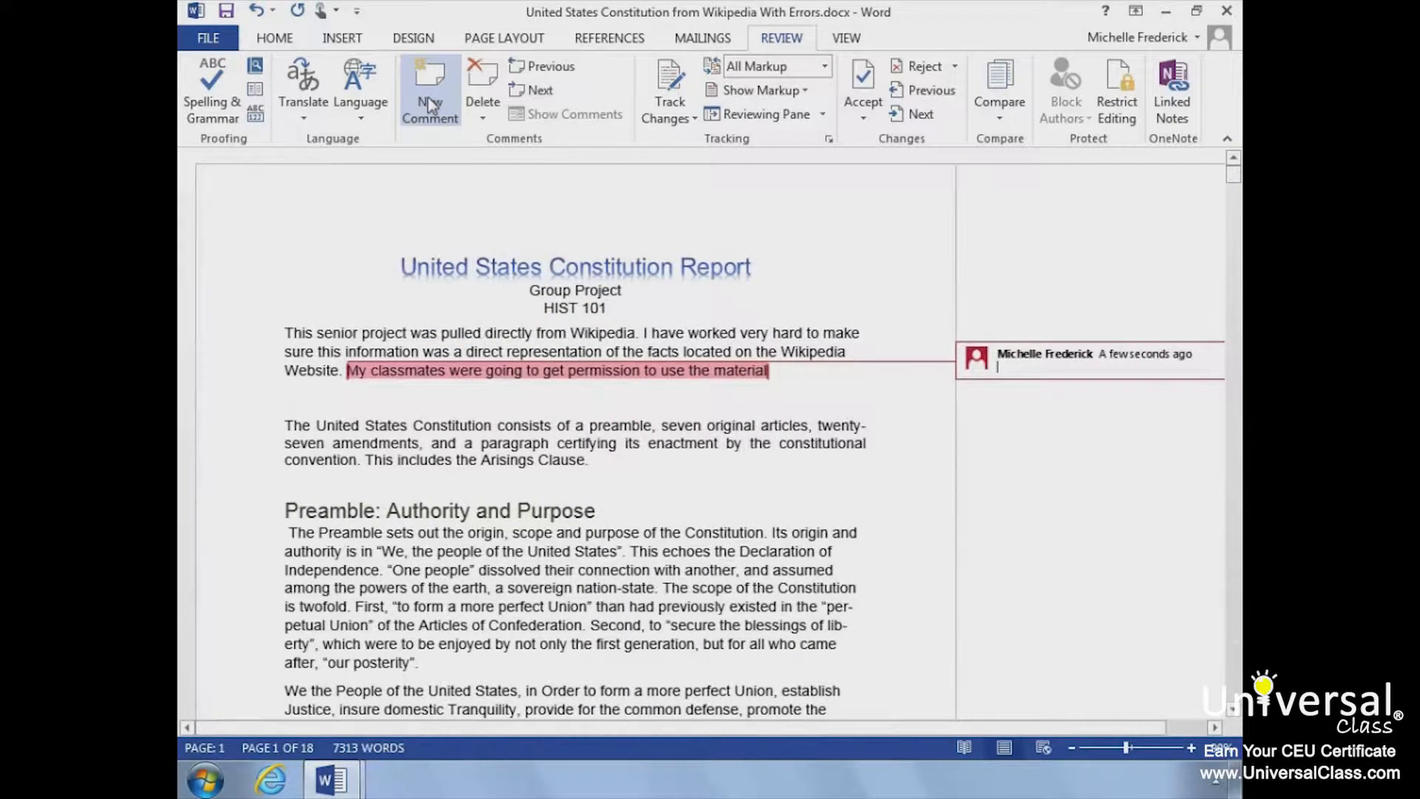
{"action": "type", "text": "Did you ge"}
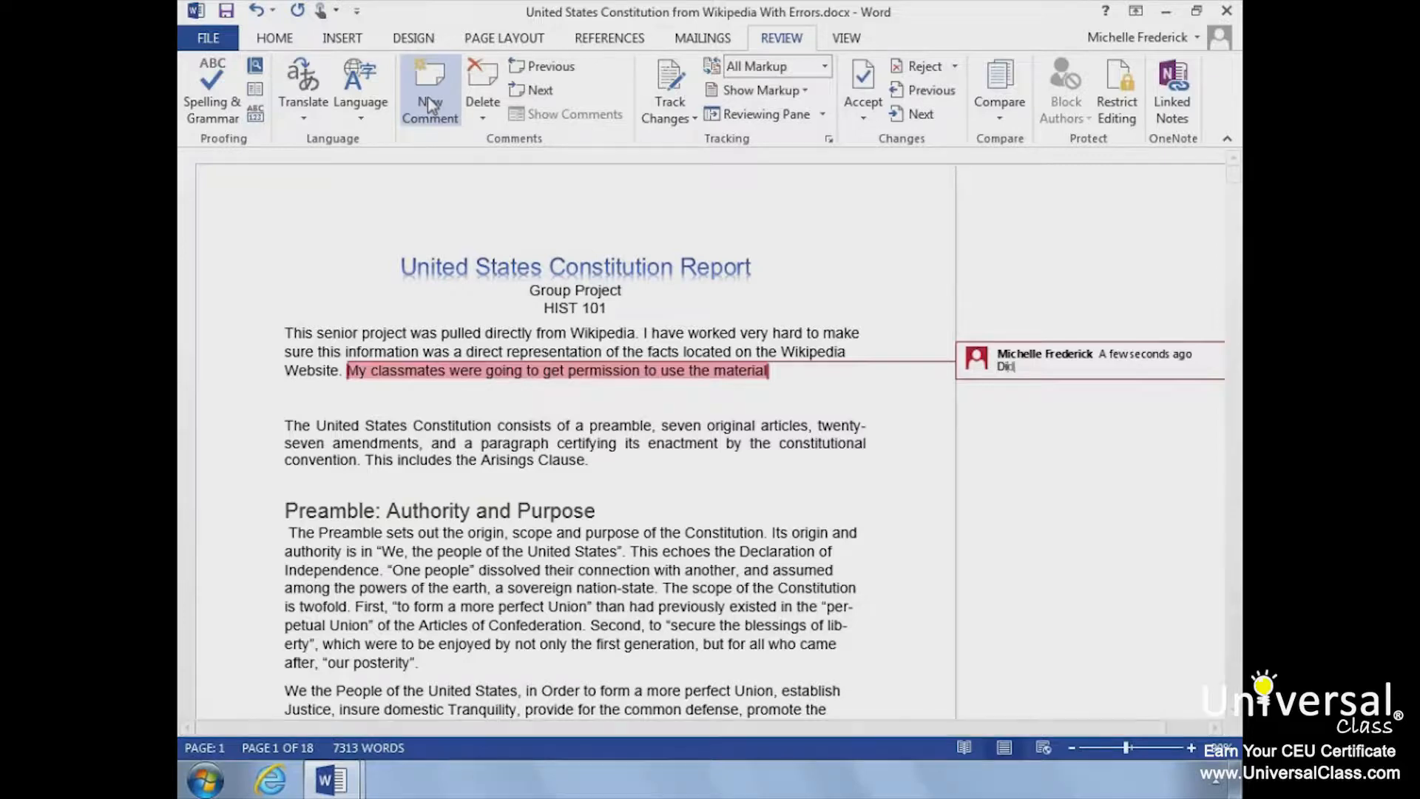
{"action": "type", "text": "mission?"}
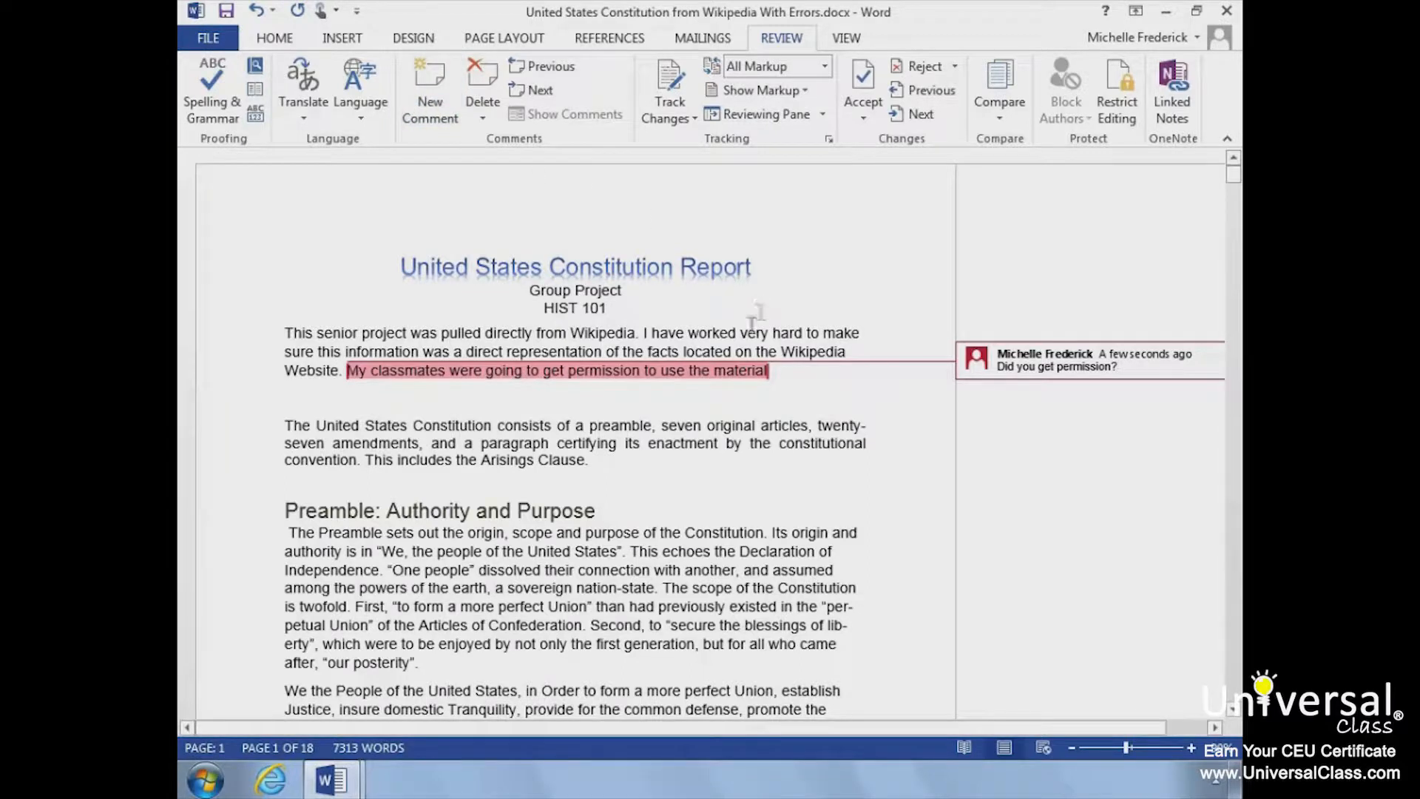
{"action": "left_click", "coordinate": [789, 376]}
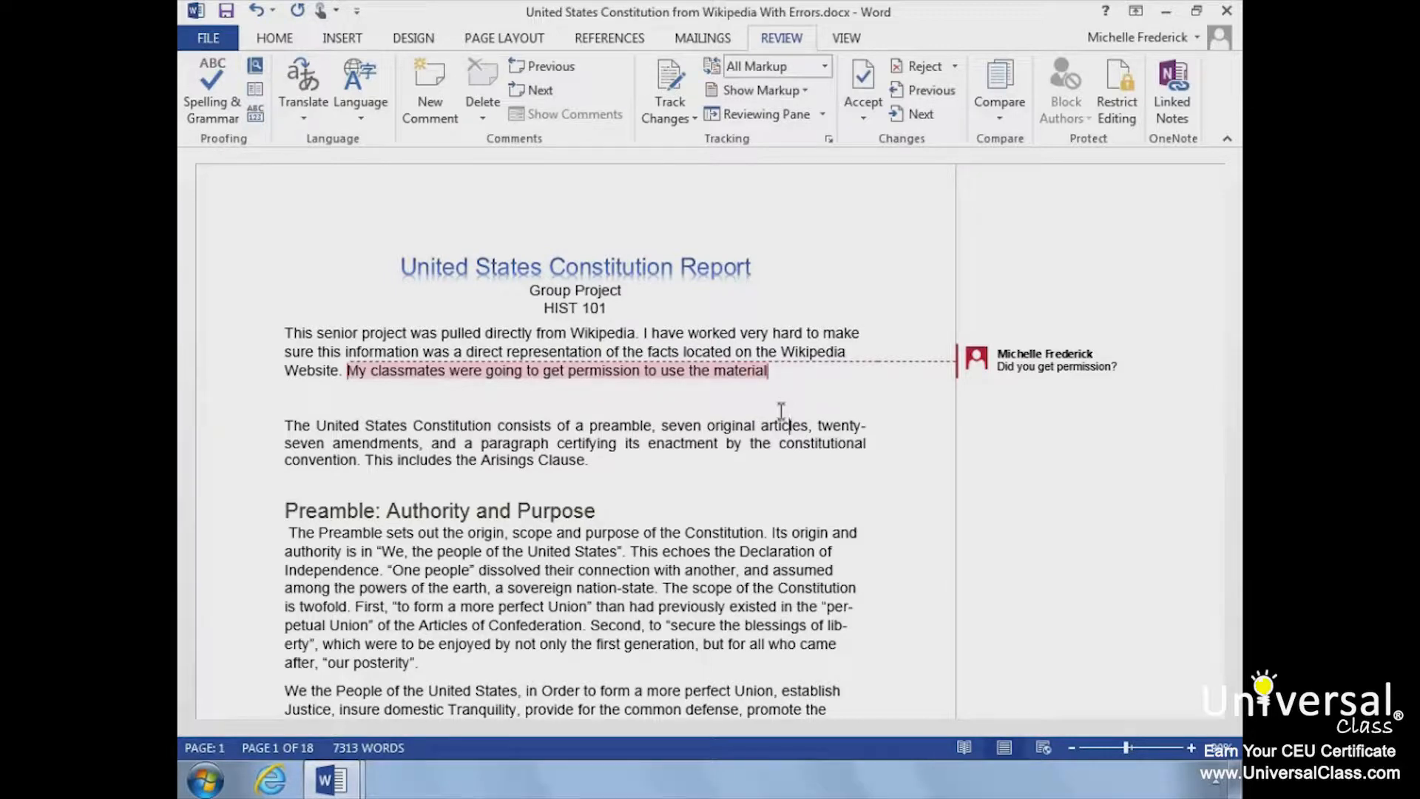
Step: Reply "I need to cite it." to the comment asking about permission
{"action": "left_click", "coordinate": [1120, 367]}
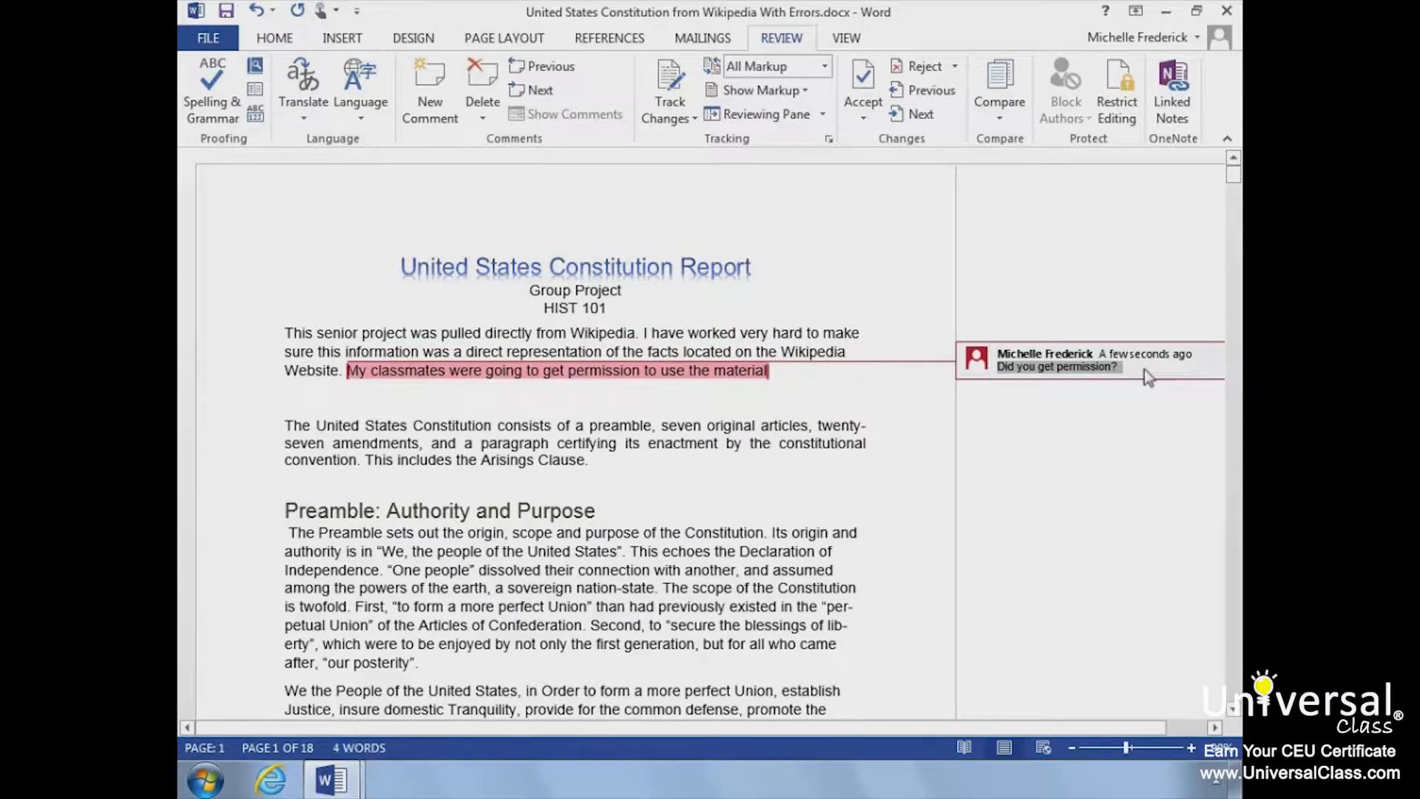
{"action": "left_click", "coordinate": [1145, 372]}
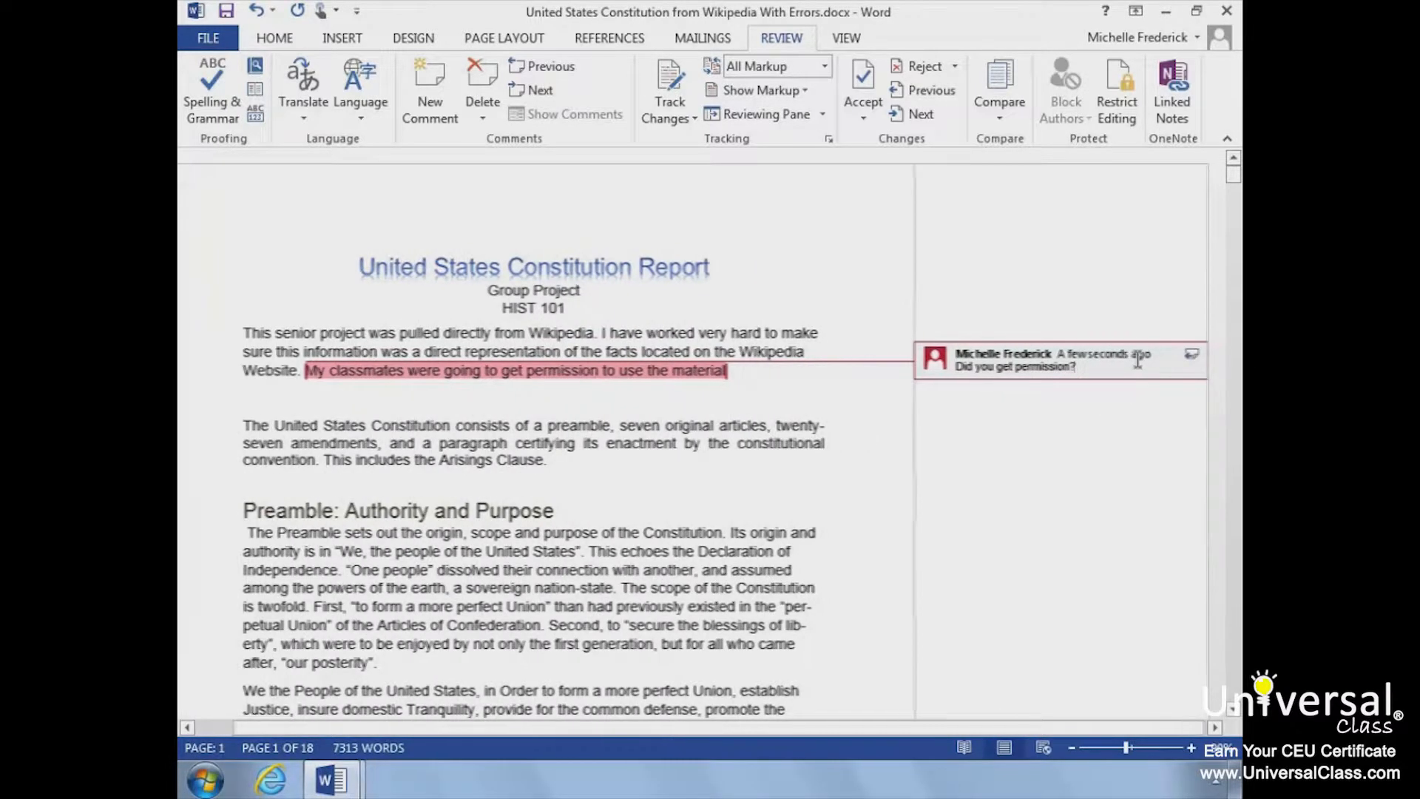
{"action": "left_click", "coordinate": [1191, 356]}
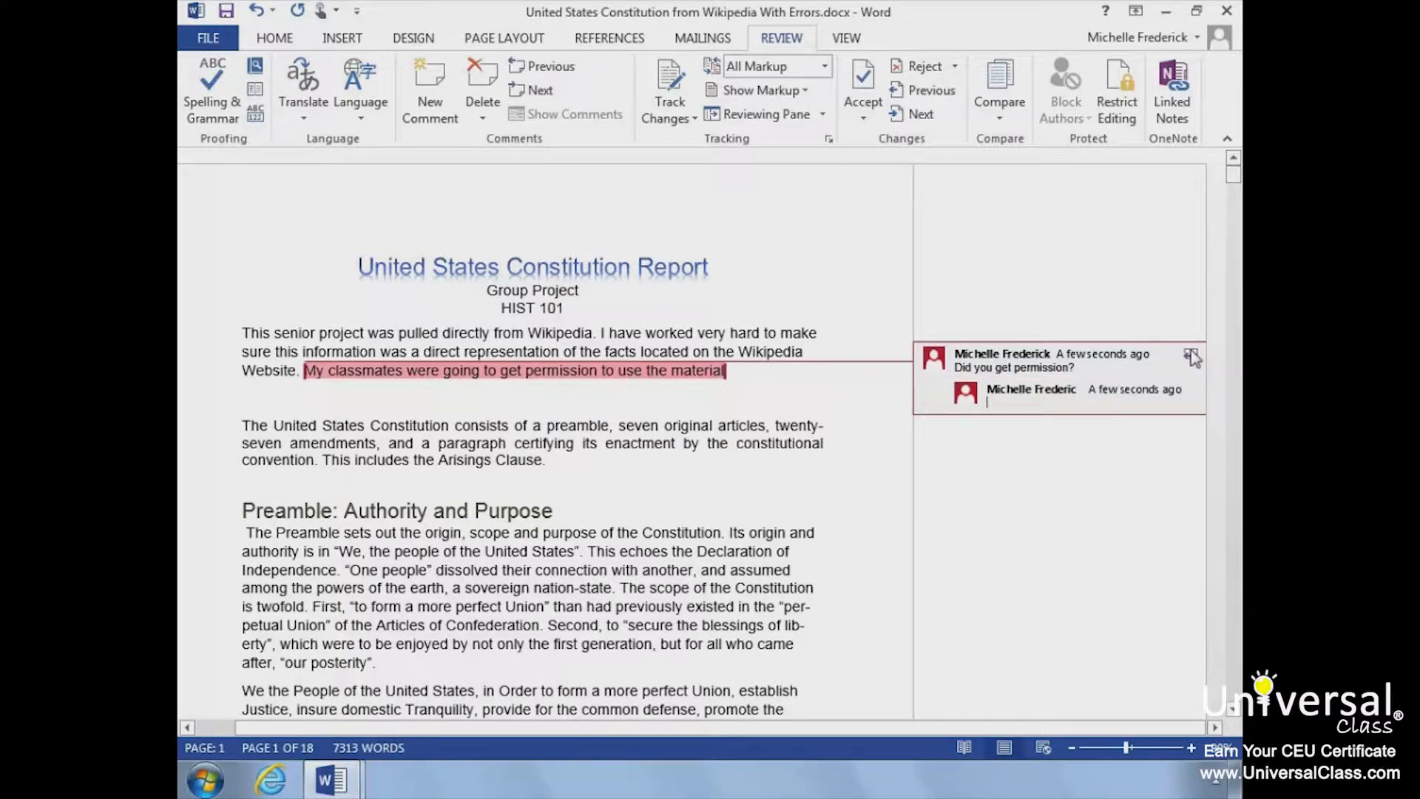
{"action": "type", "text": "I need to cite it."}
{"action": "left_click", "coordinate": [882, 452]}
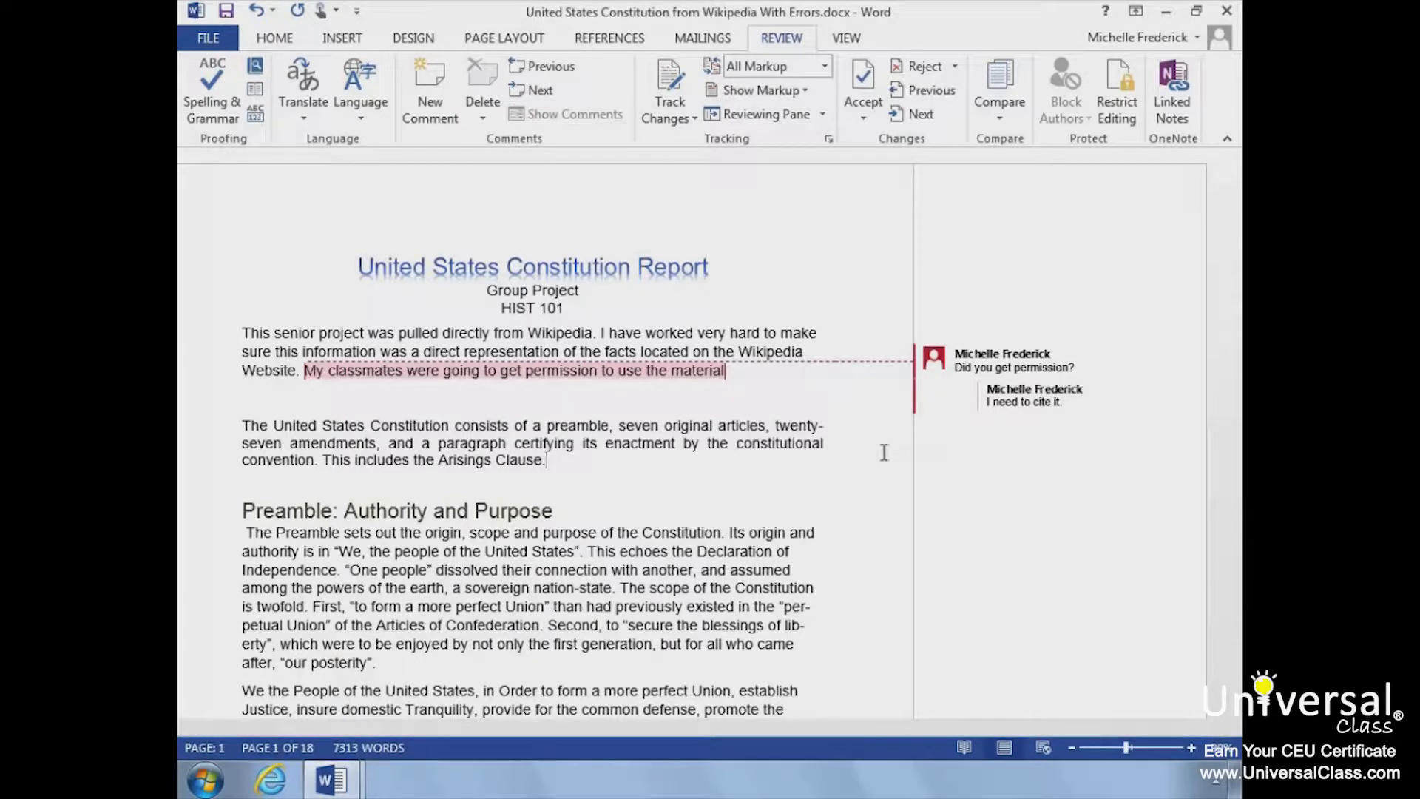
Step: Delete the "Did you get permission?" comment together with its reply
{"action": "left_click", "coordinate": [927, 411]}
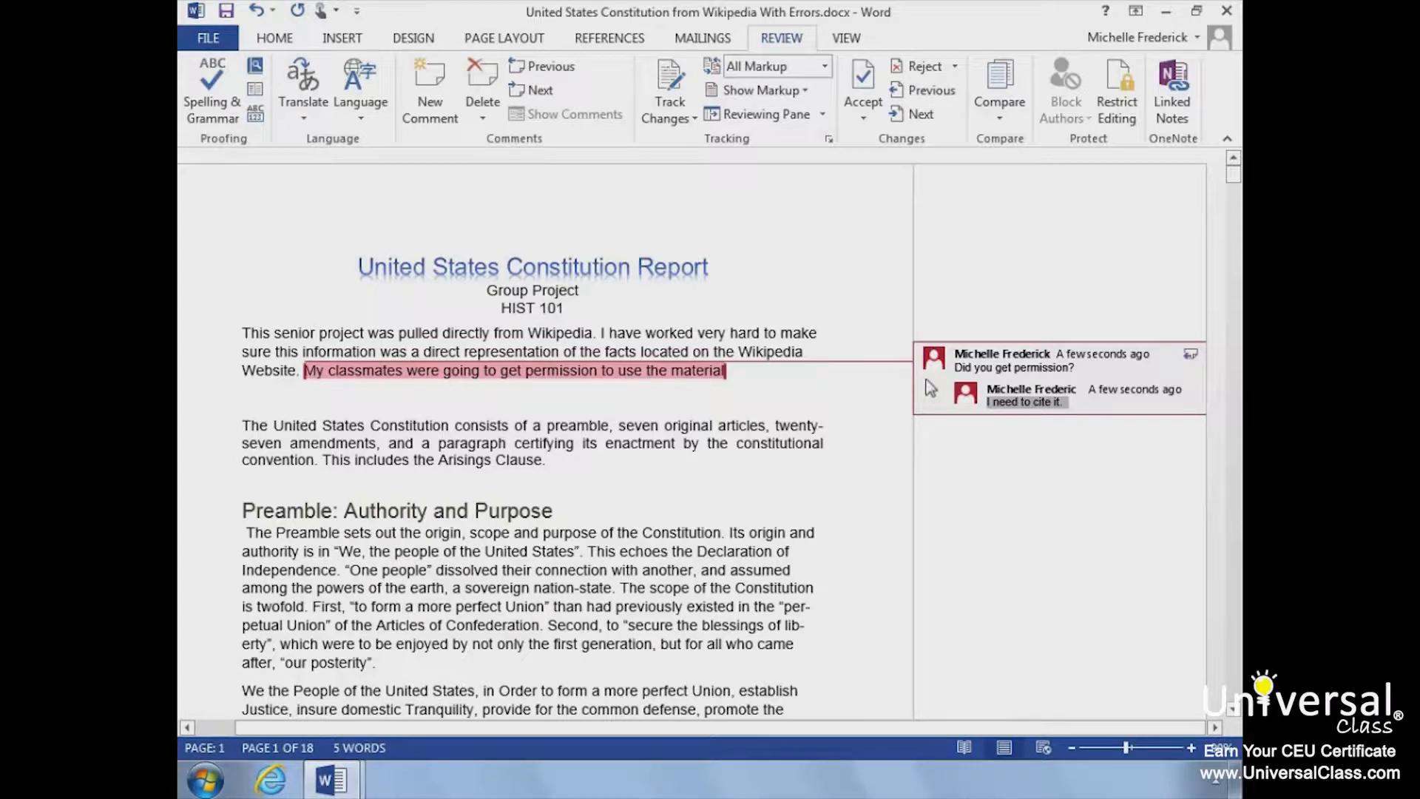
{"action": "mouse_move", "coordinate": [932, 362]}
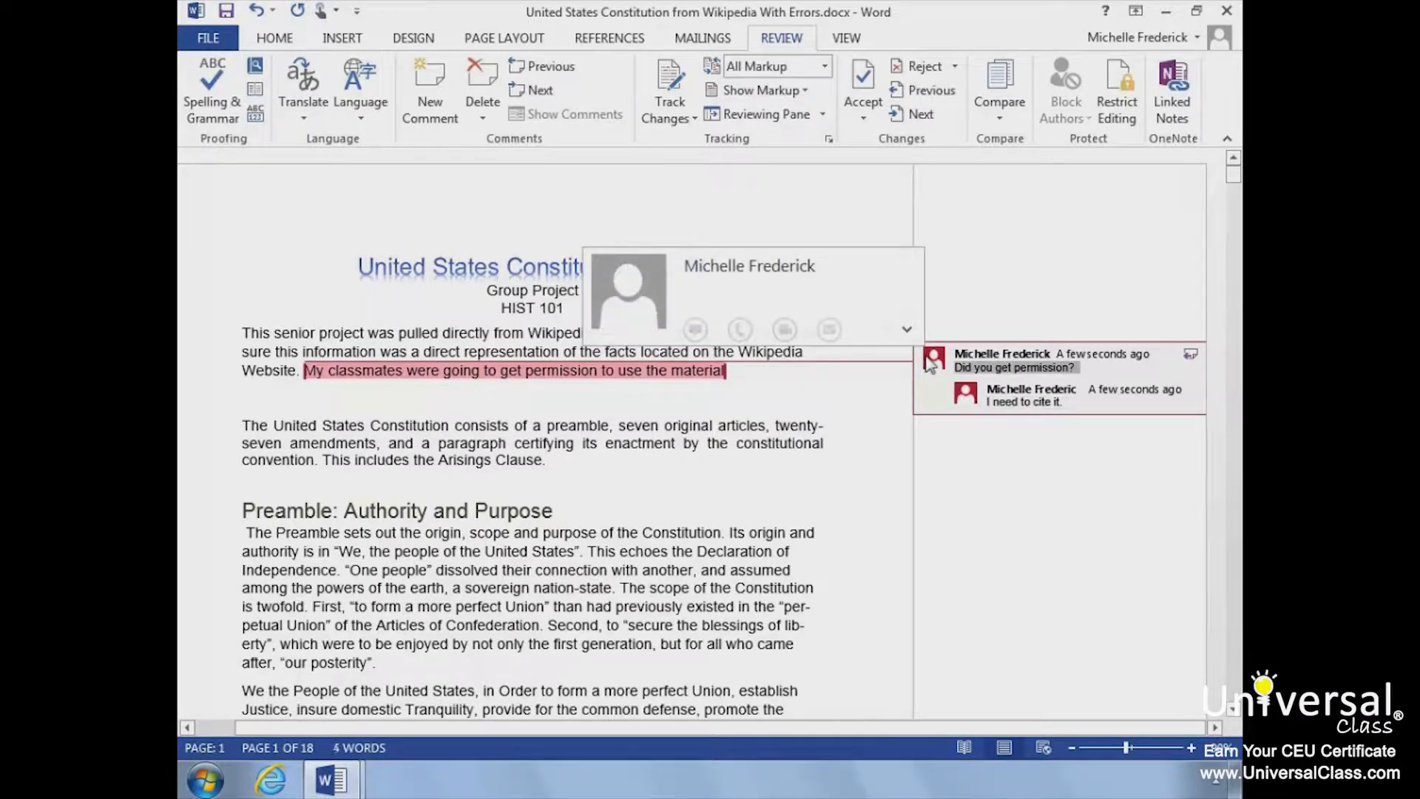
{"action": "right_click", "coordinate": [930, 363]}
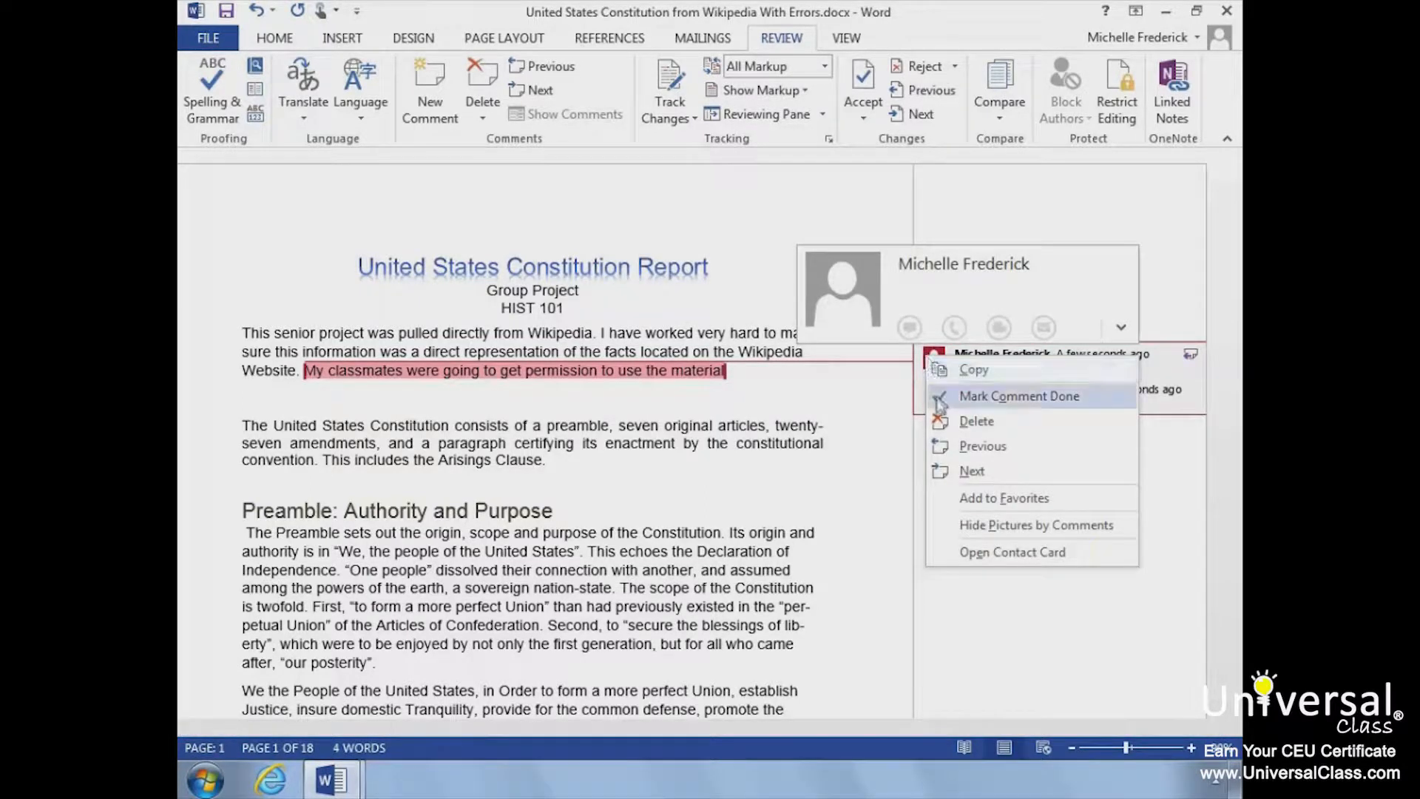
{"action": "left_click", "coordinate": [940, 424]}
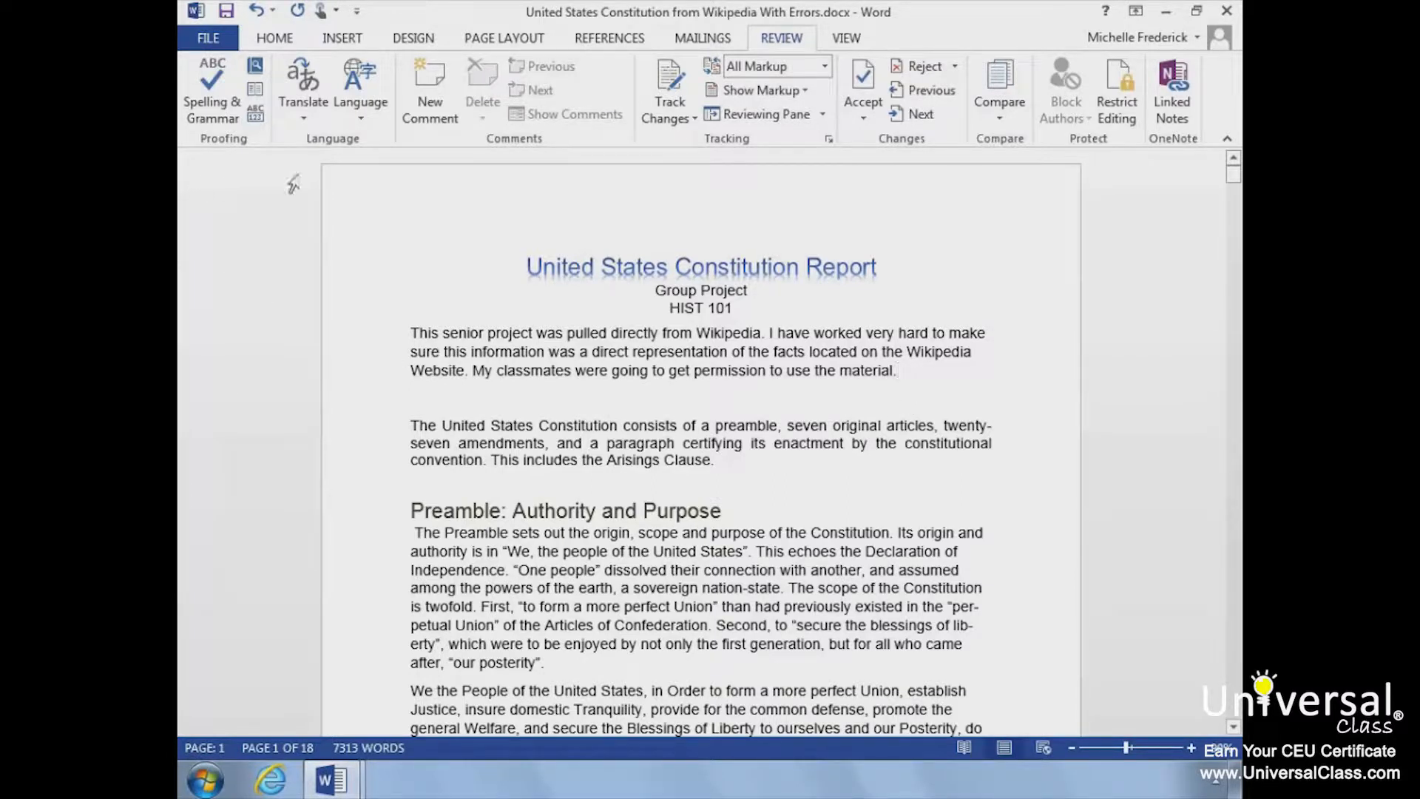
Step: Compare how the report looks in the Web Layout, Outline and Draft views, ending in Draft
{"action": "left_click", "coordinate": [840, 40]}
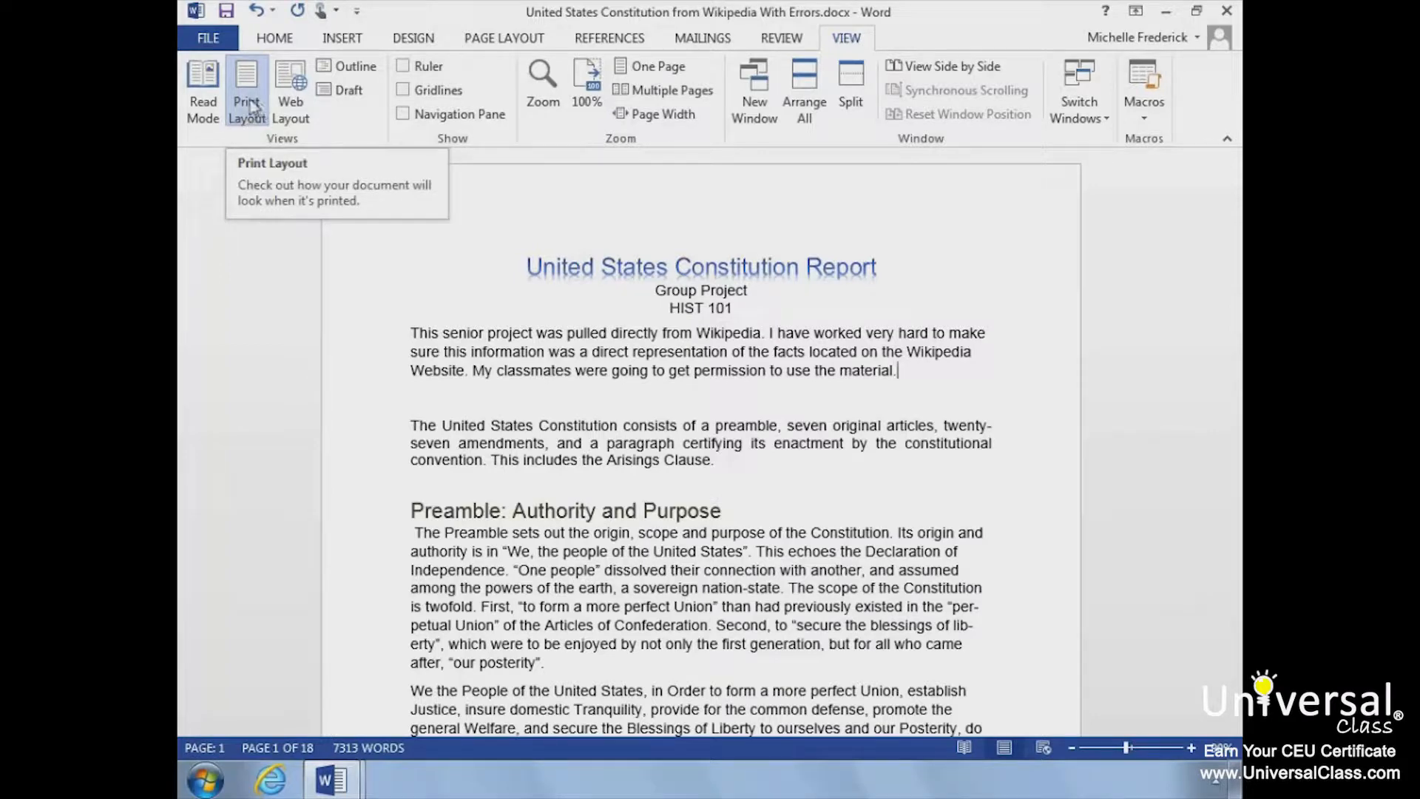
{"action": "left_click", "coordinate": [301, 111]}
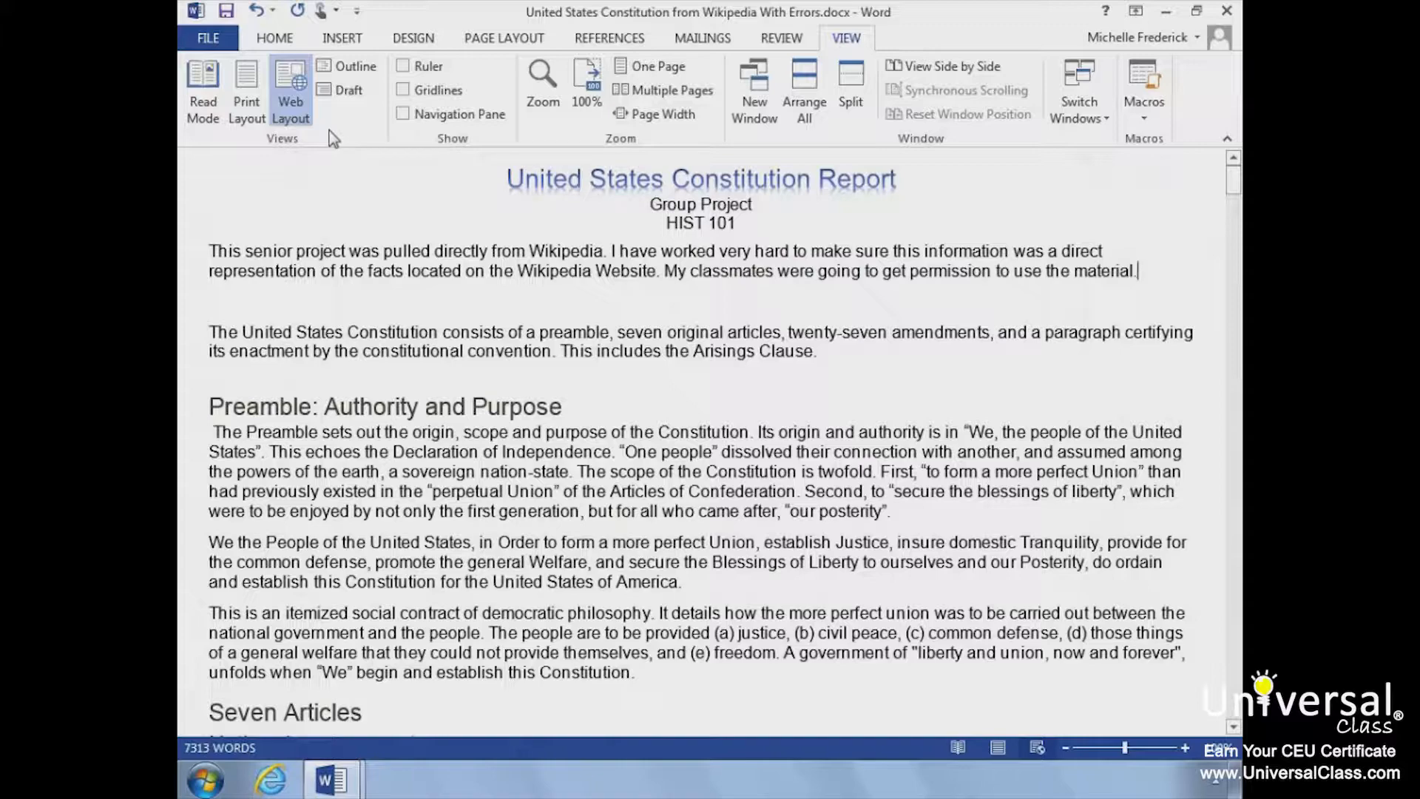
{"action": "left_click", "coordinate": [352, 68]}
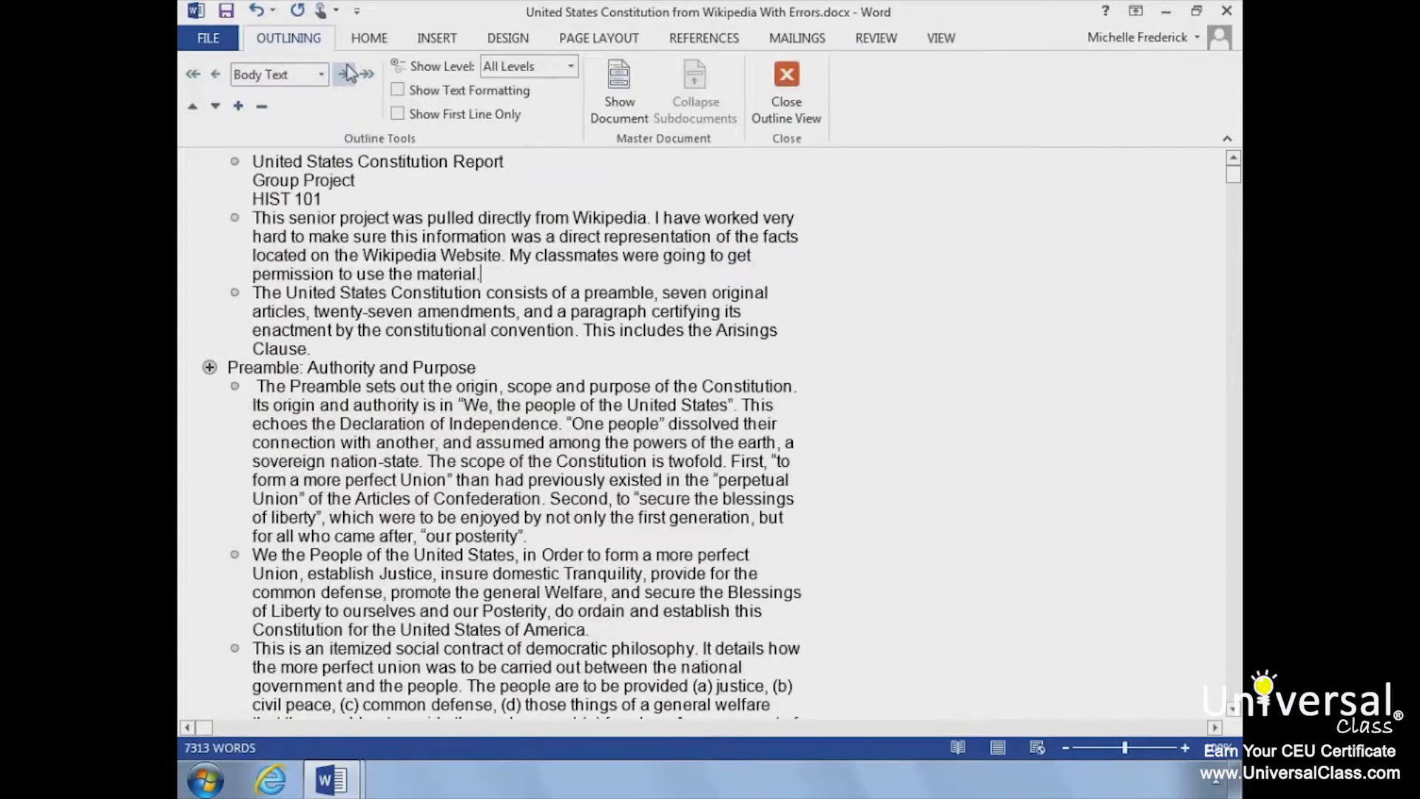
{"action": "scroll", "coordinate": [284, 265], "scroll_direction": "right", "scroll_amount": 1}
{"action": "scroll", "coordinate": [284, 264], "scroll_direction": "left", "scroll_amount": 1}
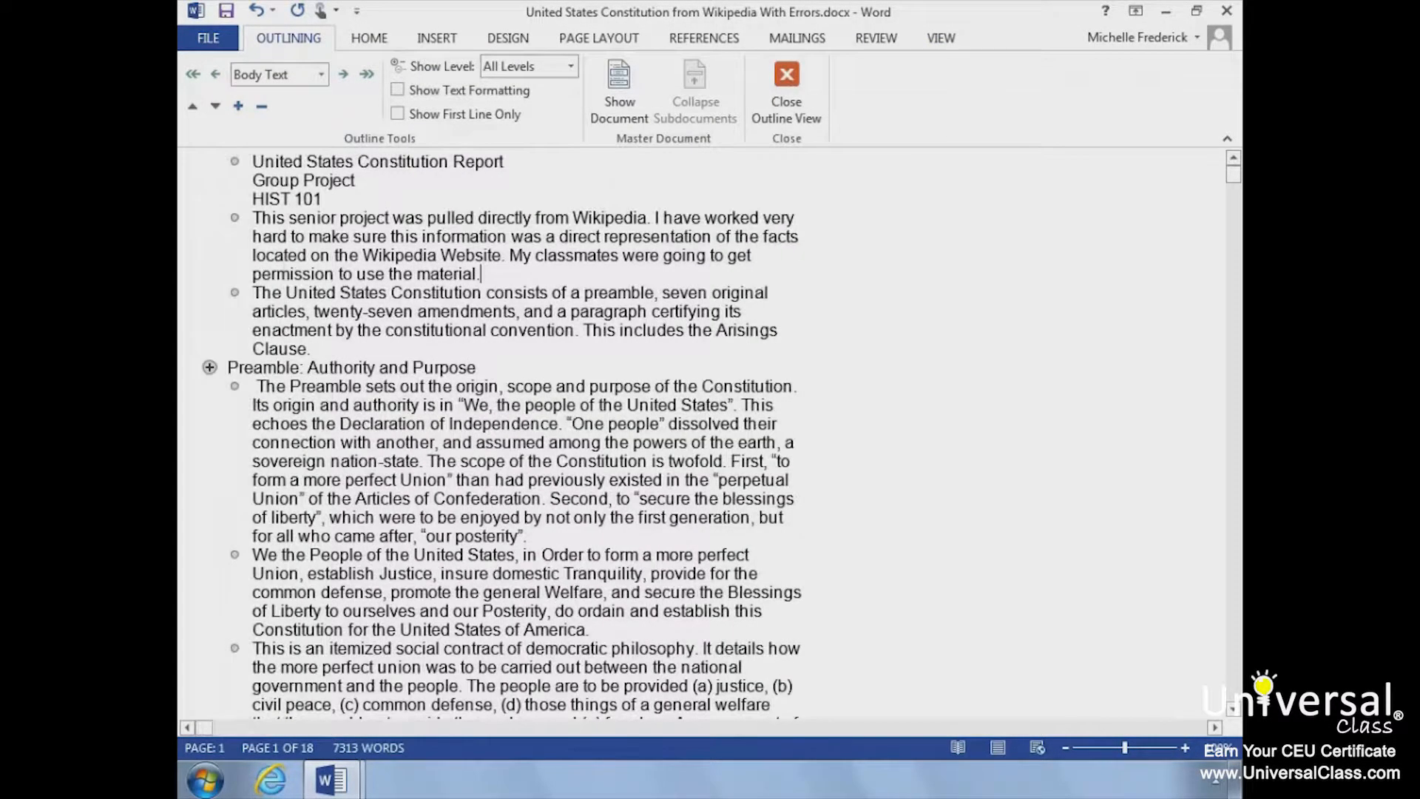
{"action": "left_click", "coordinate": [941, 43]}
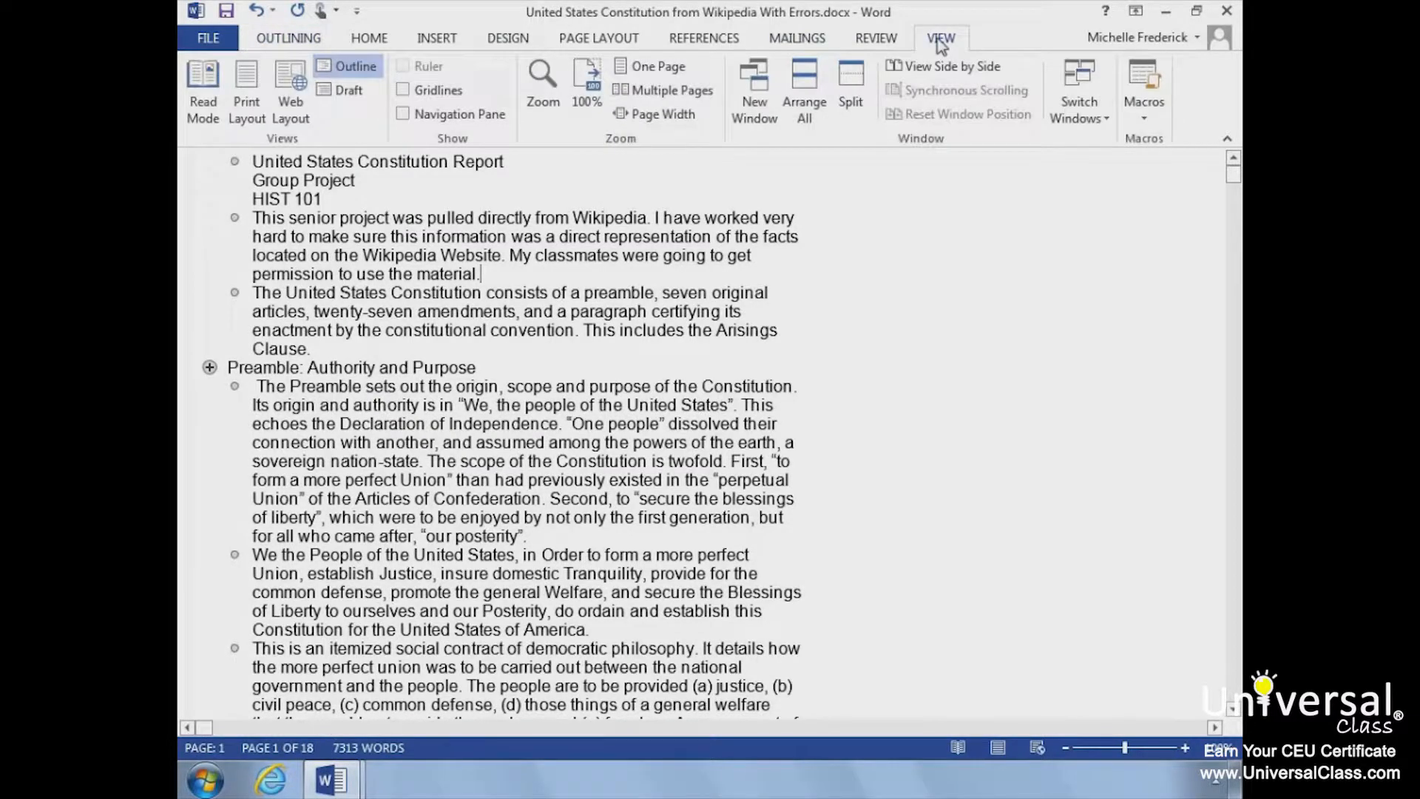
{"action": "left_click", "coordinate": [340, 91]}
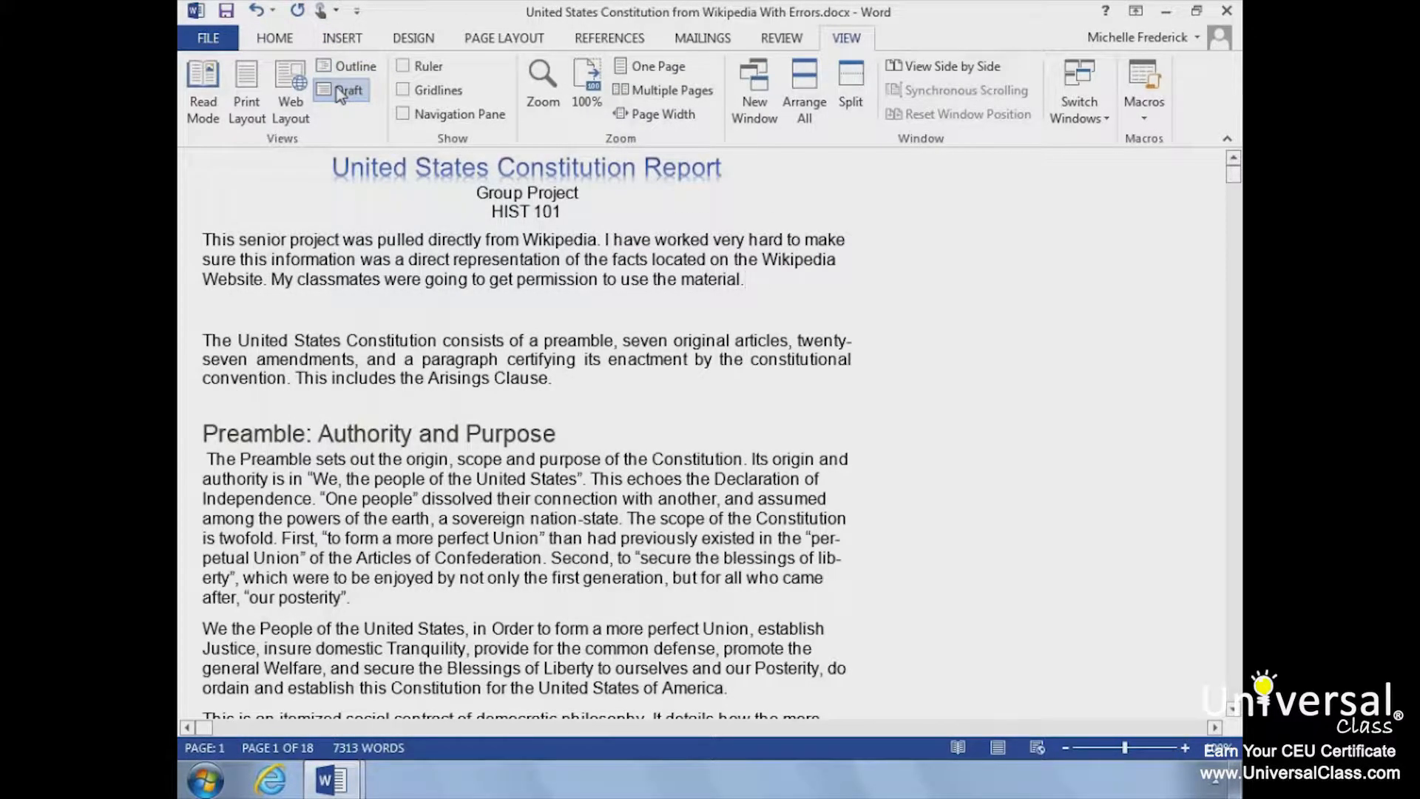
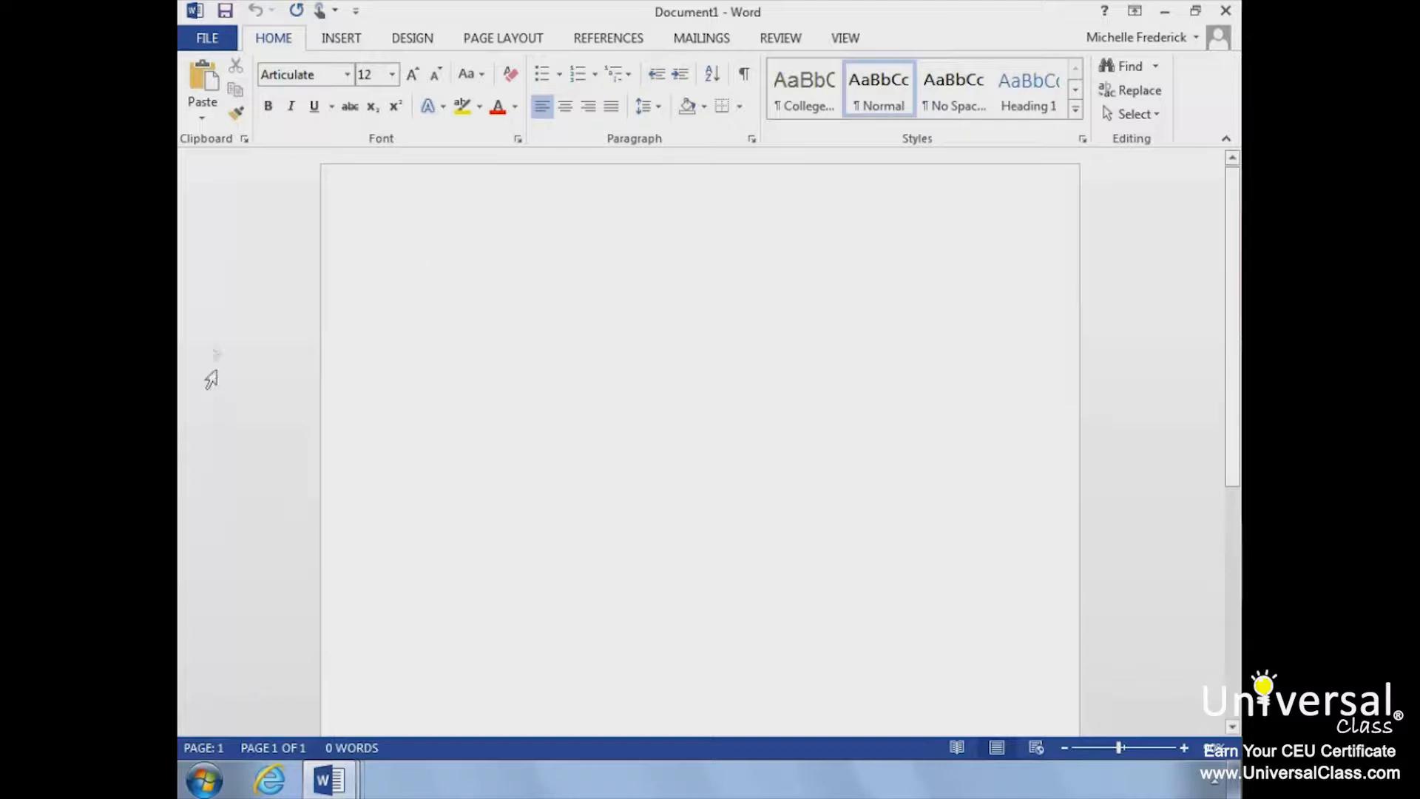
Step: Open Pet_Adoption_Agreement.pdf from the Lesson 17 folder and convert it to an editable Word document
{"action": "left_click", "coordinate": [218, 36]}
{"action": "left_click", "coordinate": [216, 167]}
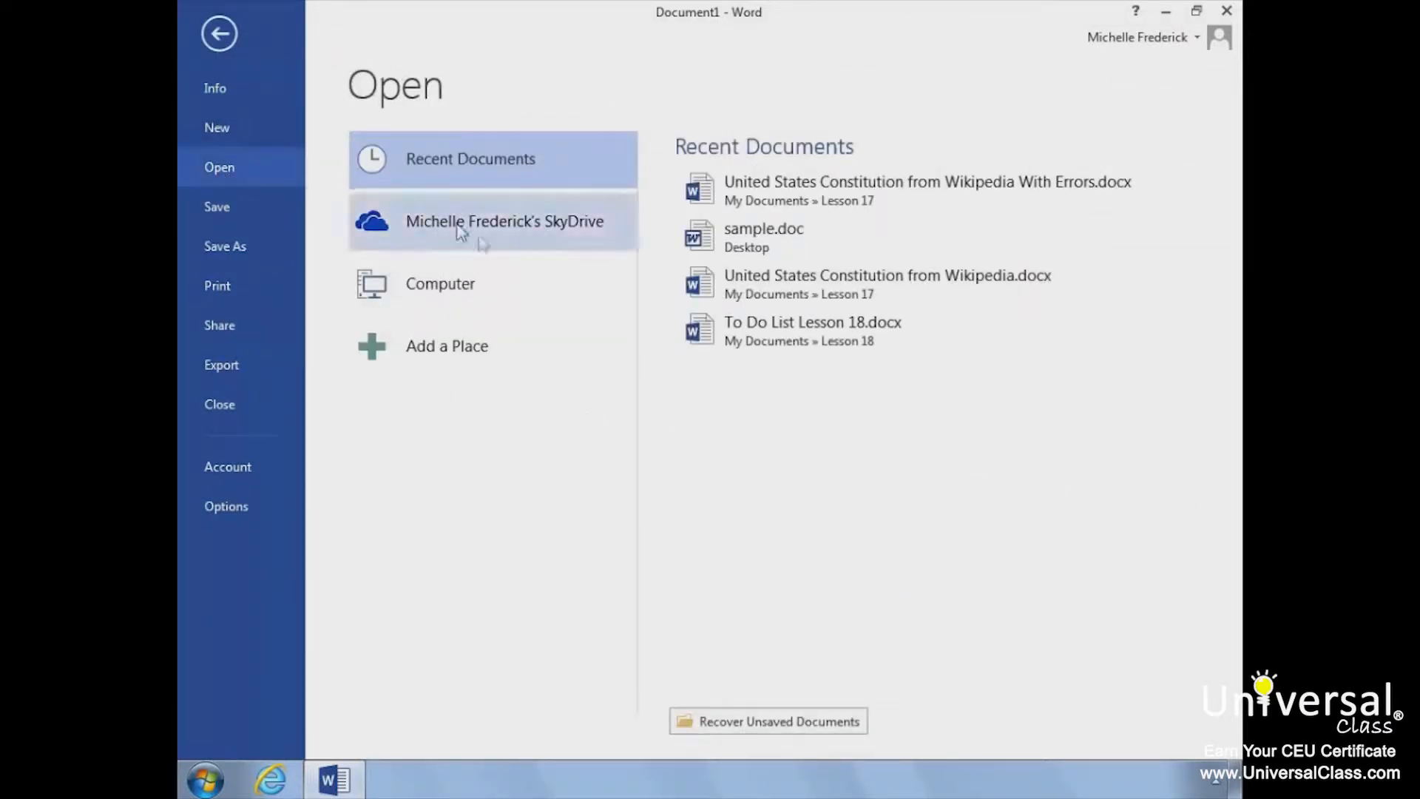
{"action": "left_click", "coordinate": [487, 285]}
{"action": "left_click", "coordinate": [723, 218]}
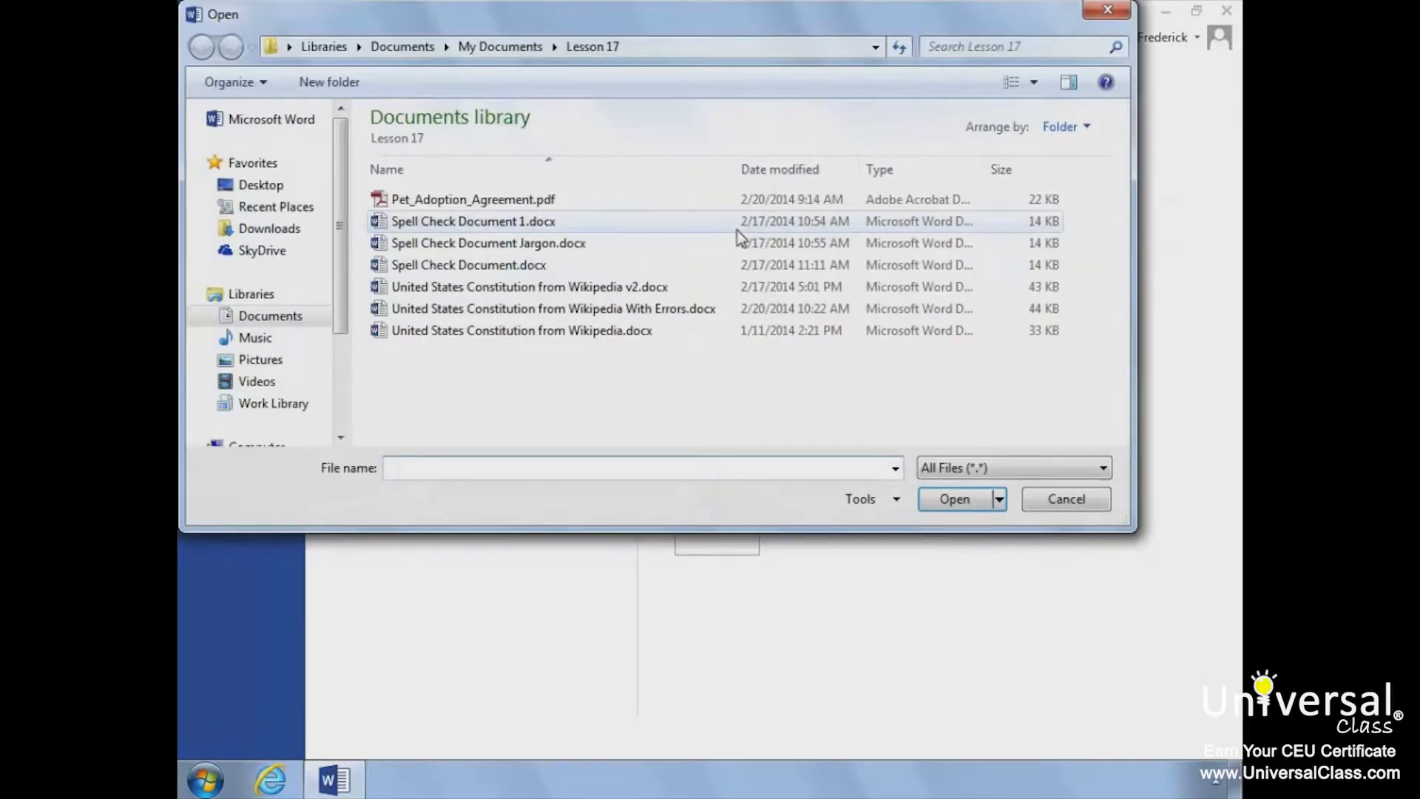
{"action": "double_click", "coordinate": [539, 200]}
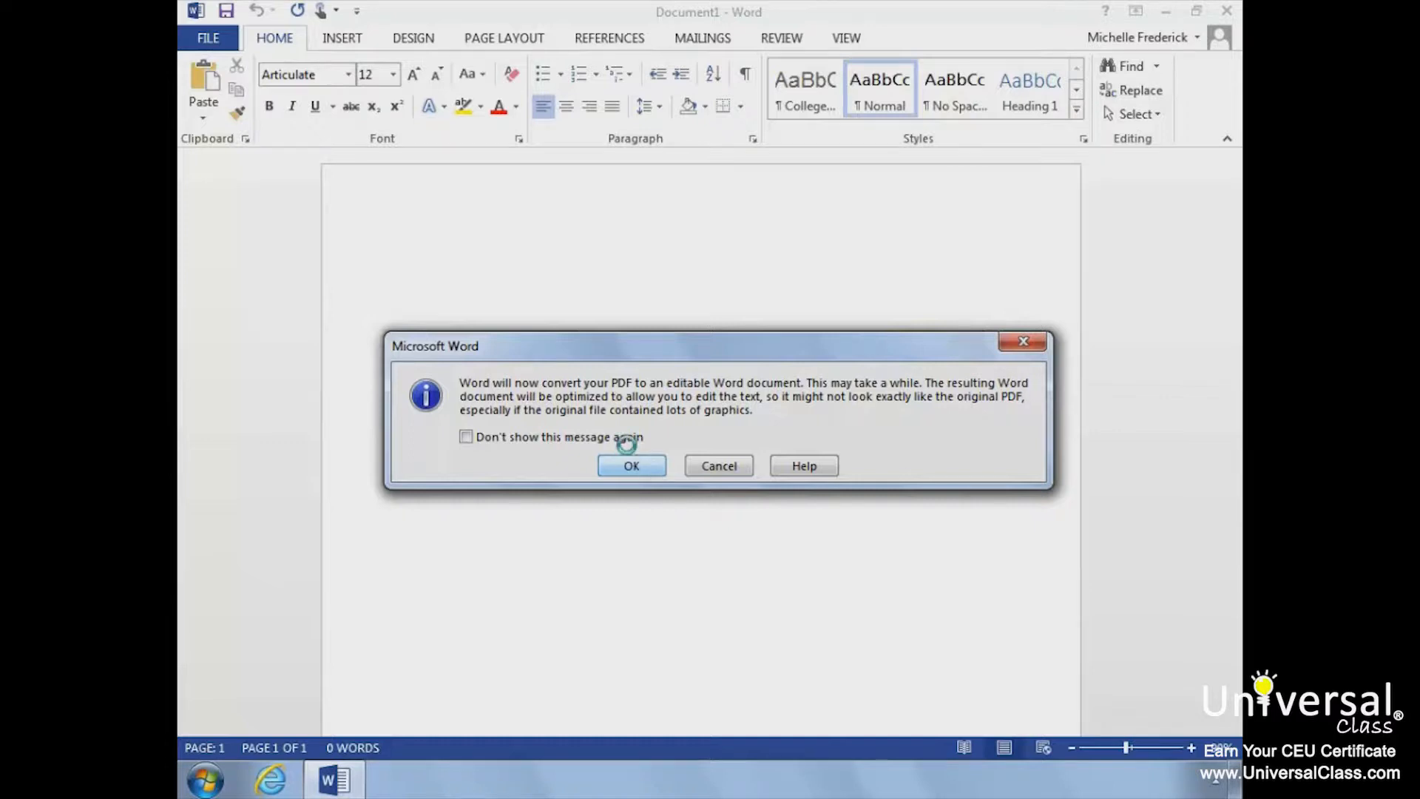
{"action": "left_click", "coordinate": [633, 466]}
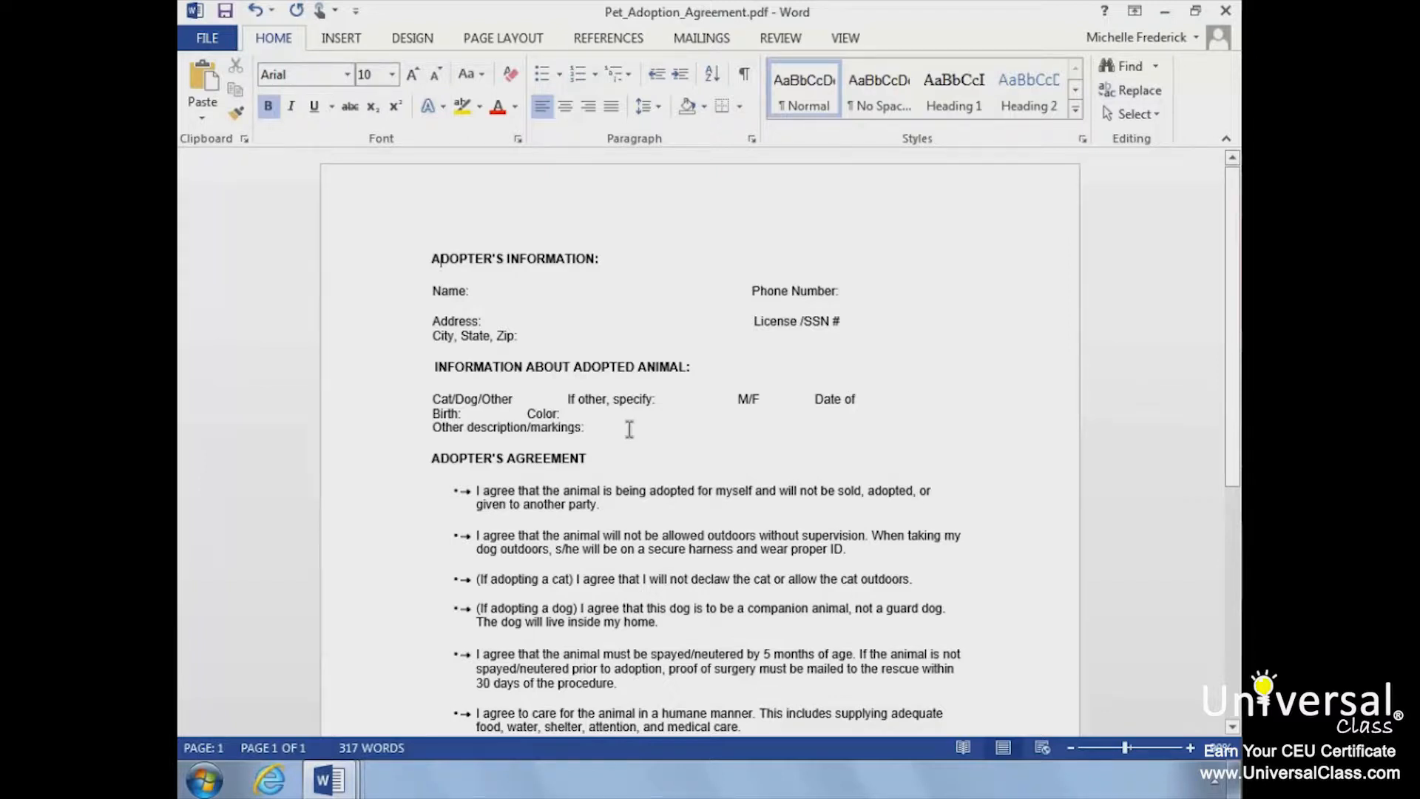
Step: Save the adoption agreement as a PDF named "Pet_Adoption_Agreement V2" in the Lesson 17 folder and close the published file
{"action": "left_click", "coordinate": [214, 40]}
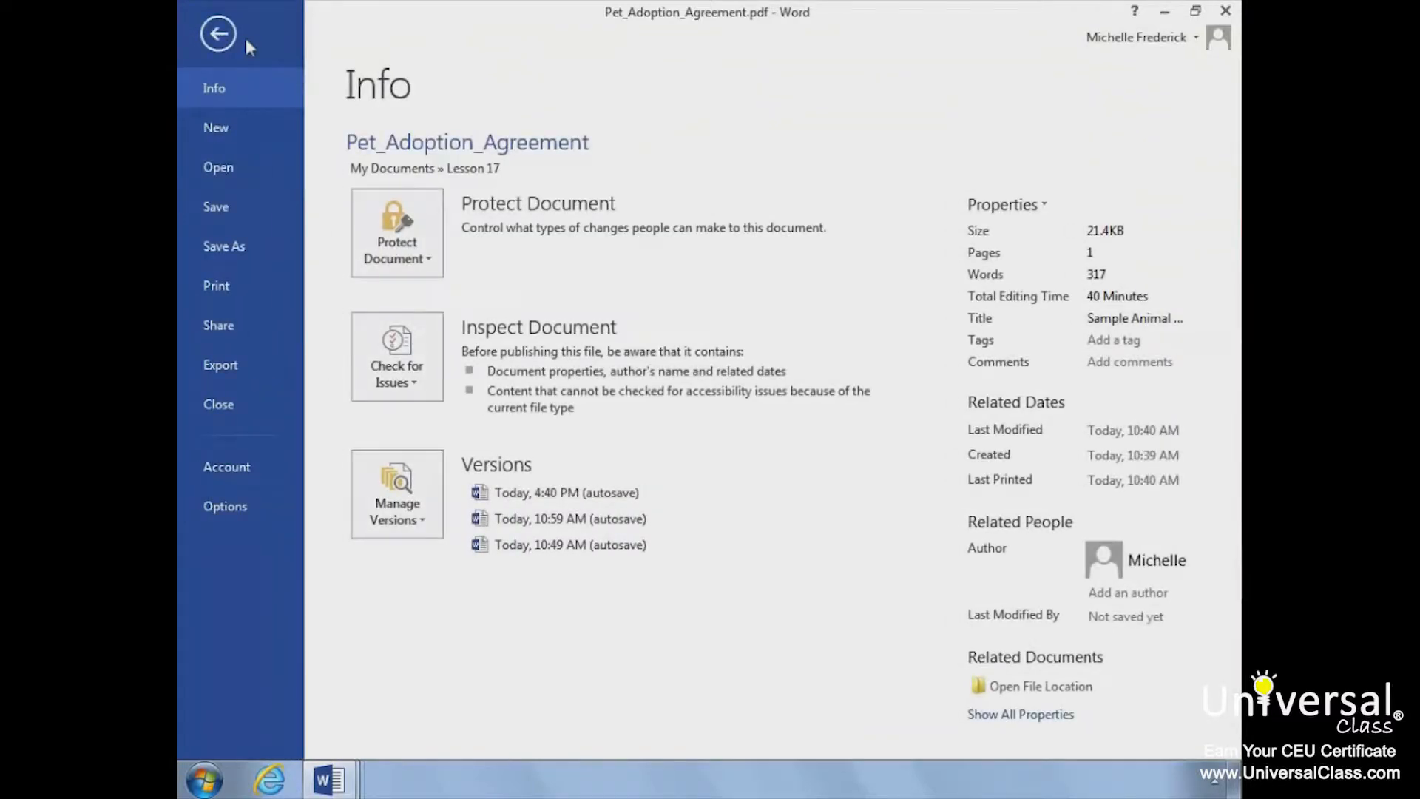
{"action": "left_click", "coordinate": [238, 224]}
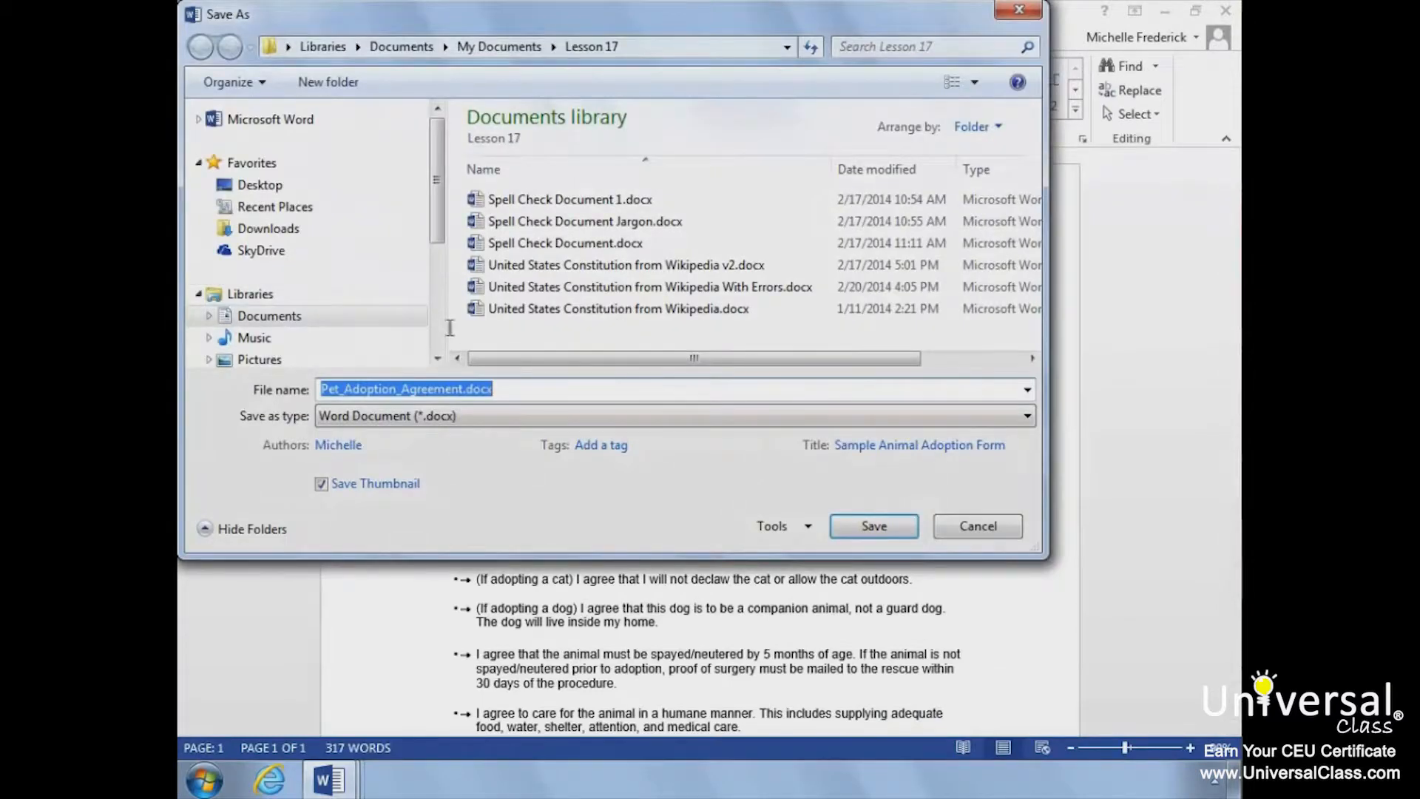
{"action": "left_click", "coordinate": [462, 384]}
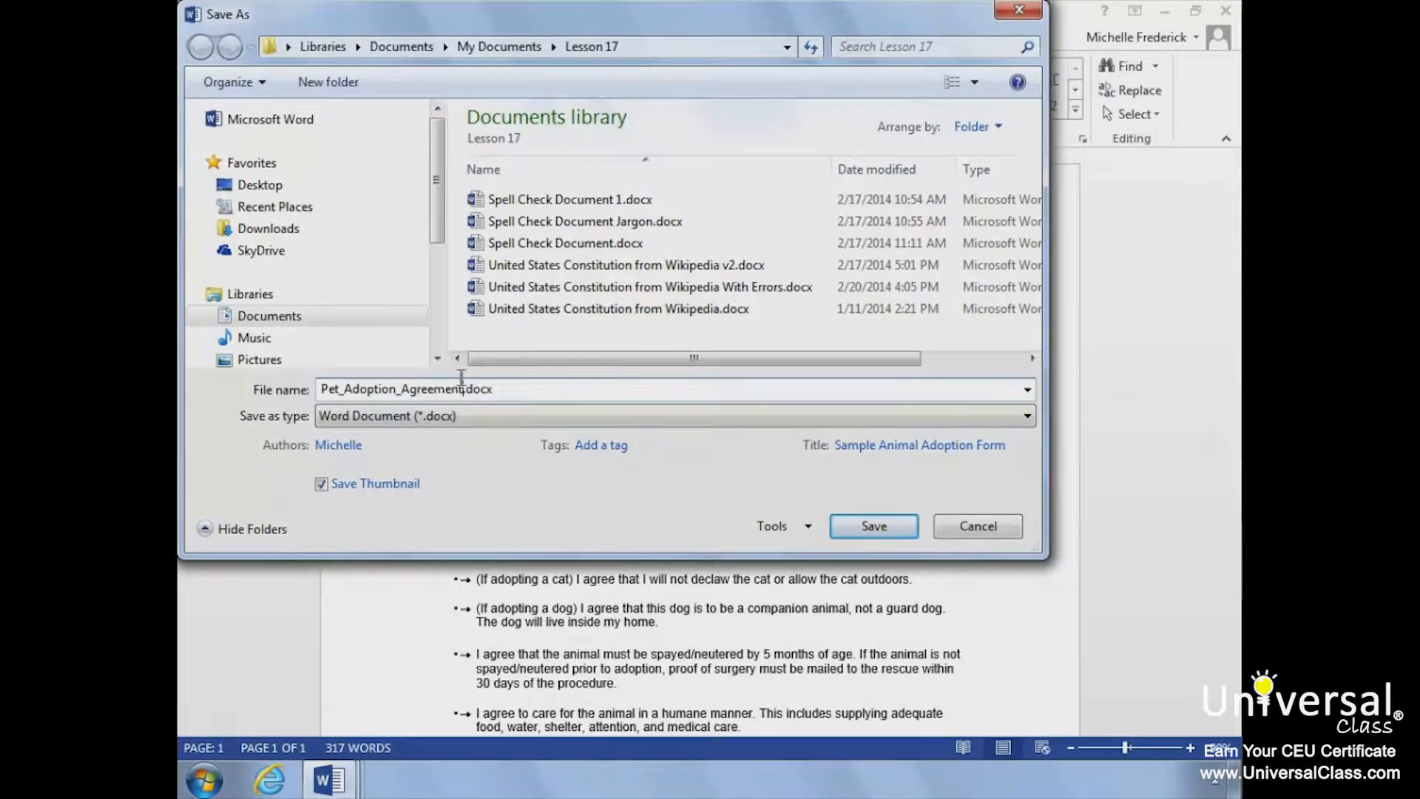
{"action": "type", "text": "V2"}
{"action": "left_click", "coordinate": [460, 414]}
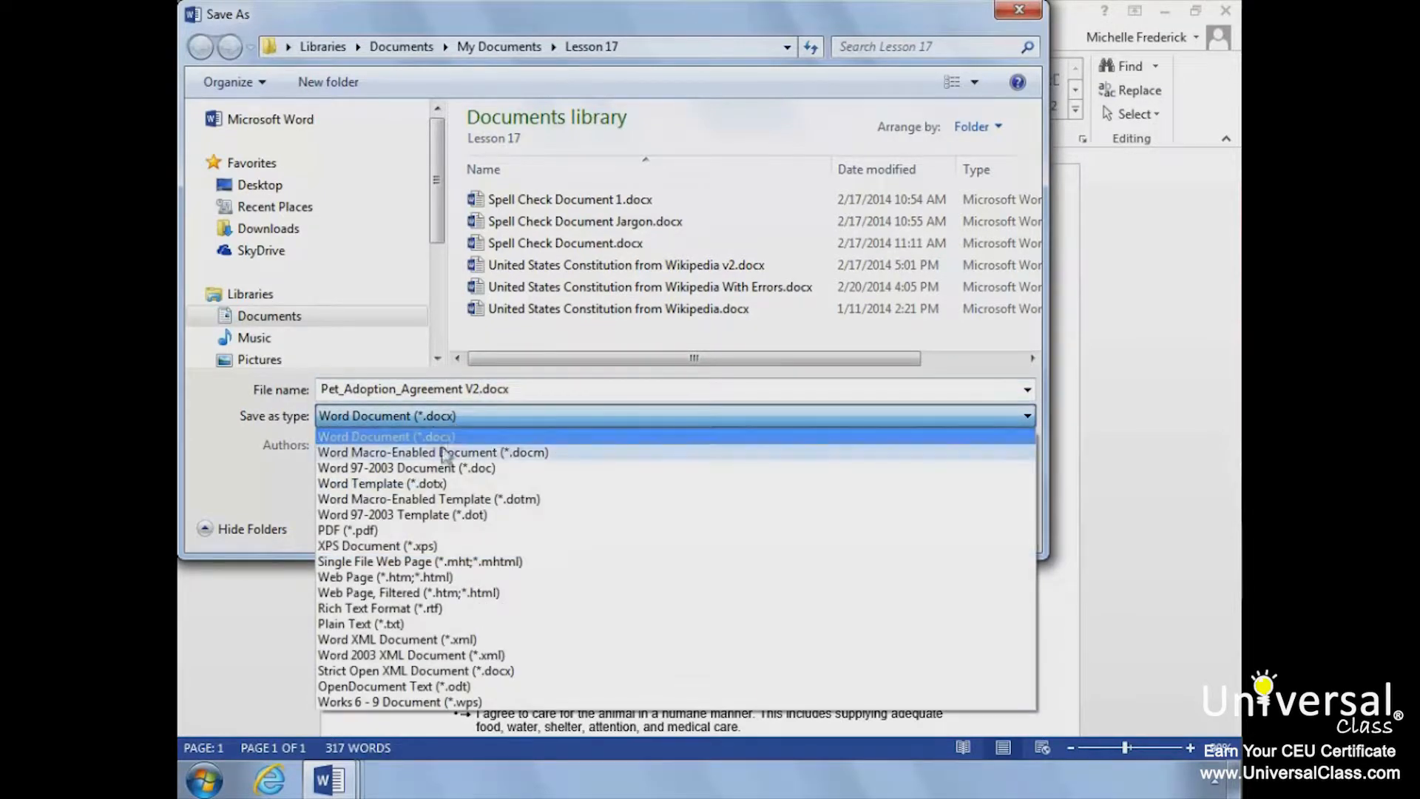
{"action": "left_click", "coordinate": [413, 531]}
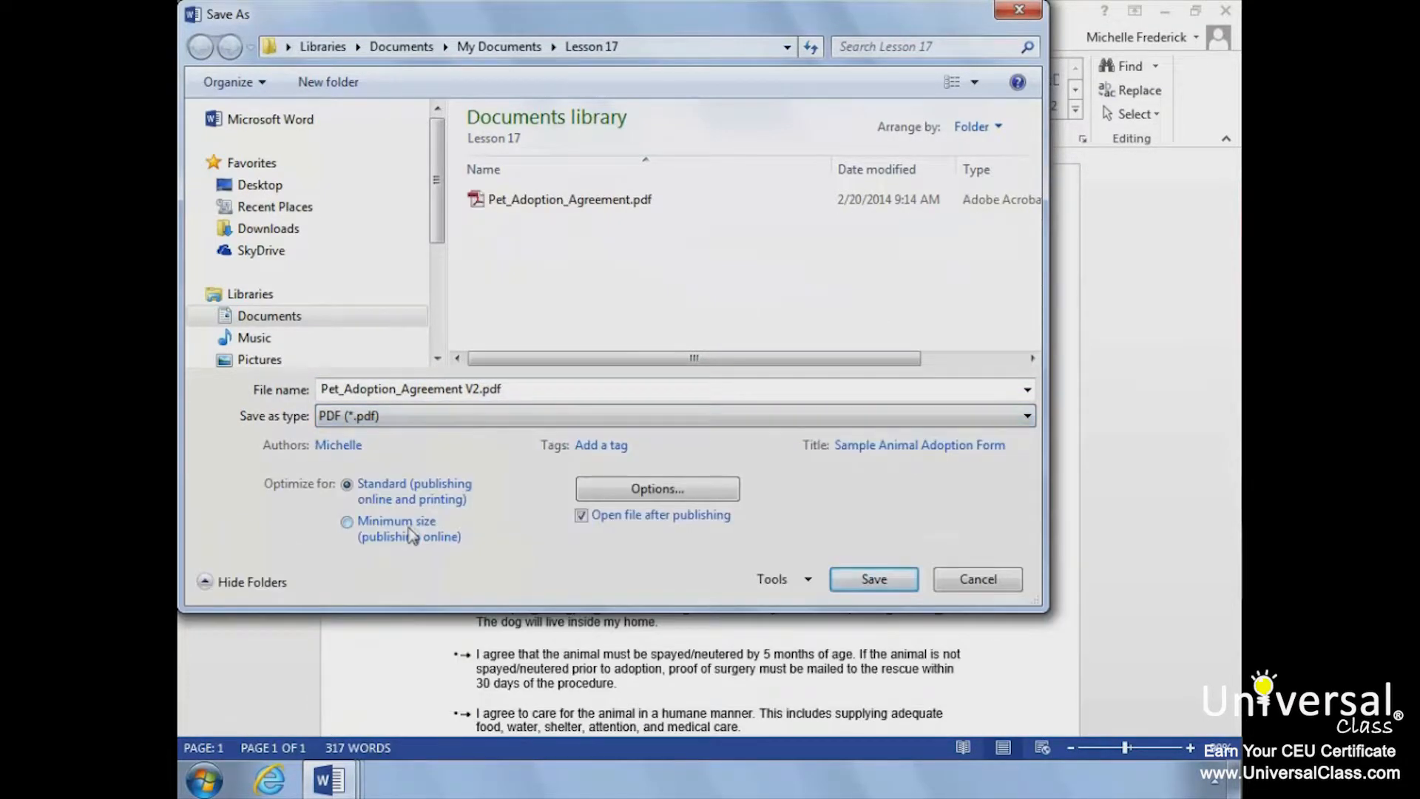
{"action": "left_click", "coordinate": [903, 575]}
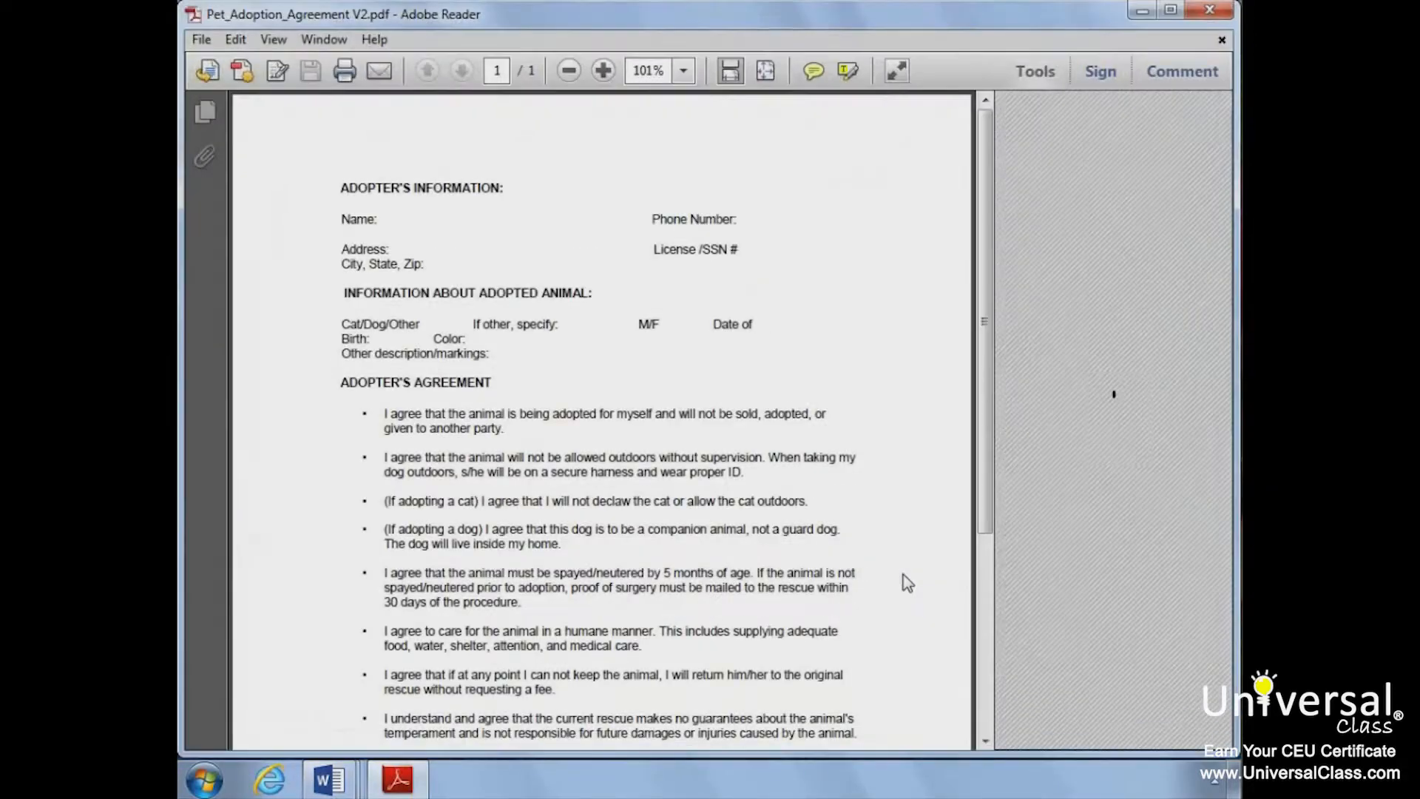
{"action": "left_click", "coordinate": [1204, 15]}
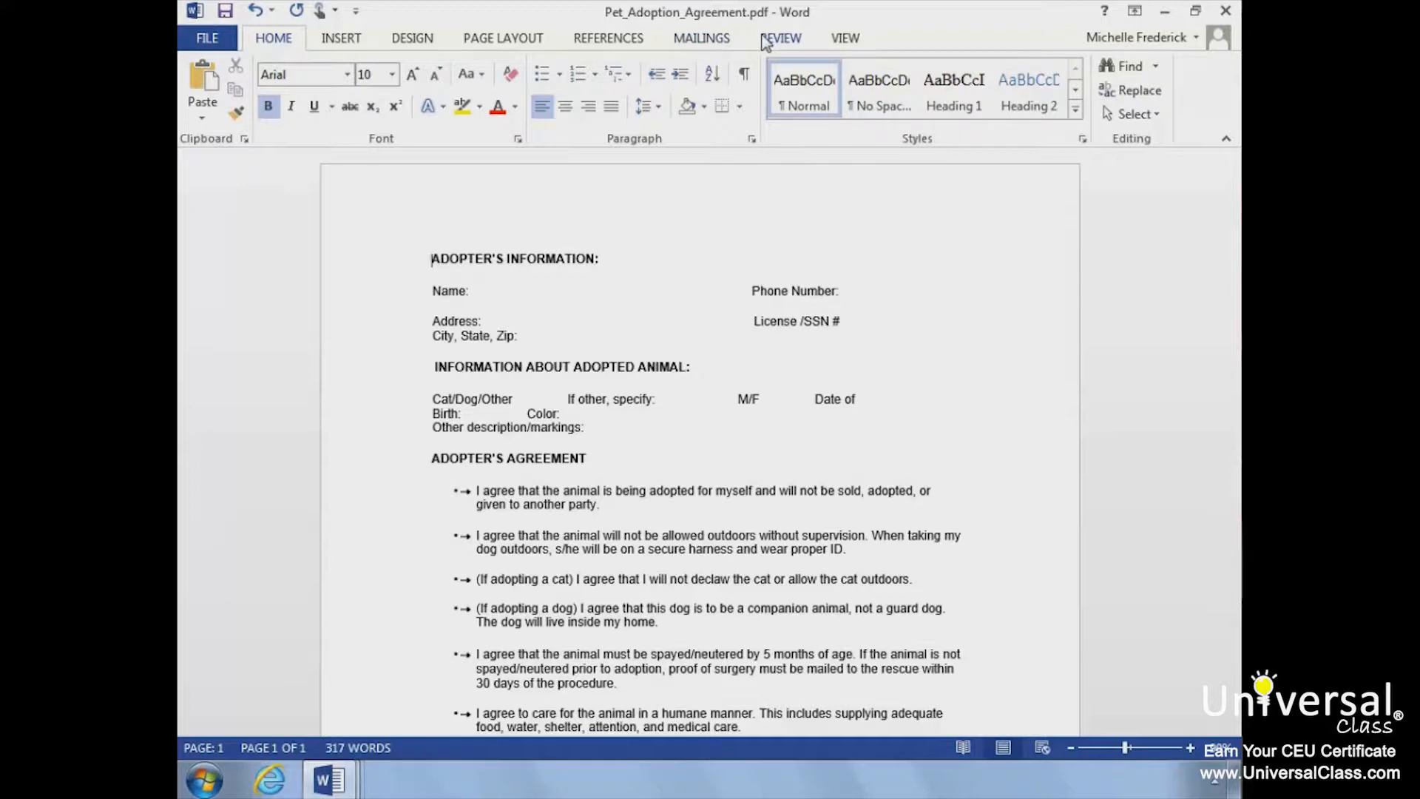
Step: Download the free English Dictionary for word definitions and close its pane
{"action": "left_click", "coordinate": [766, 43]}
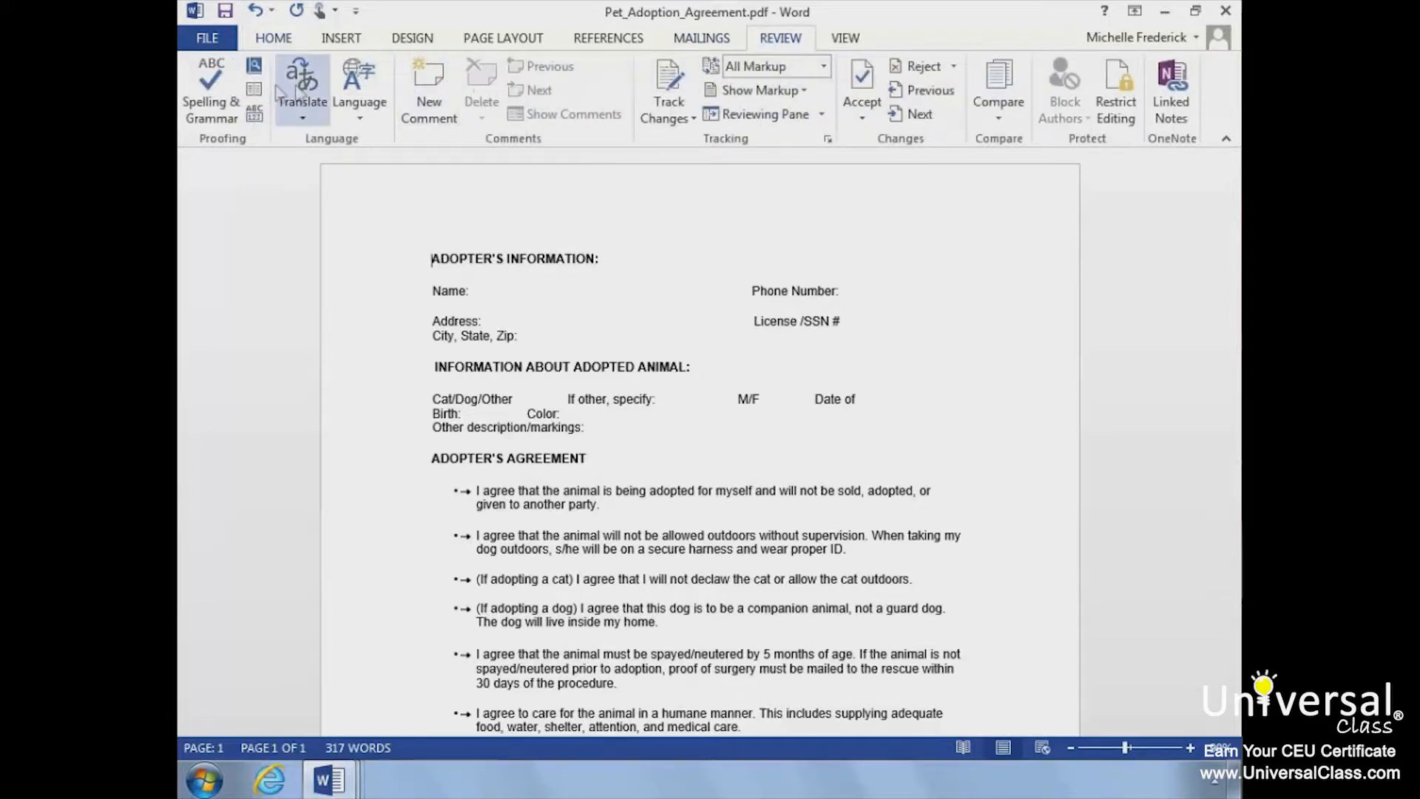
{"action": "left_click", "coordinate": [254, 68]}
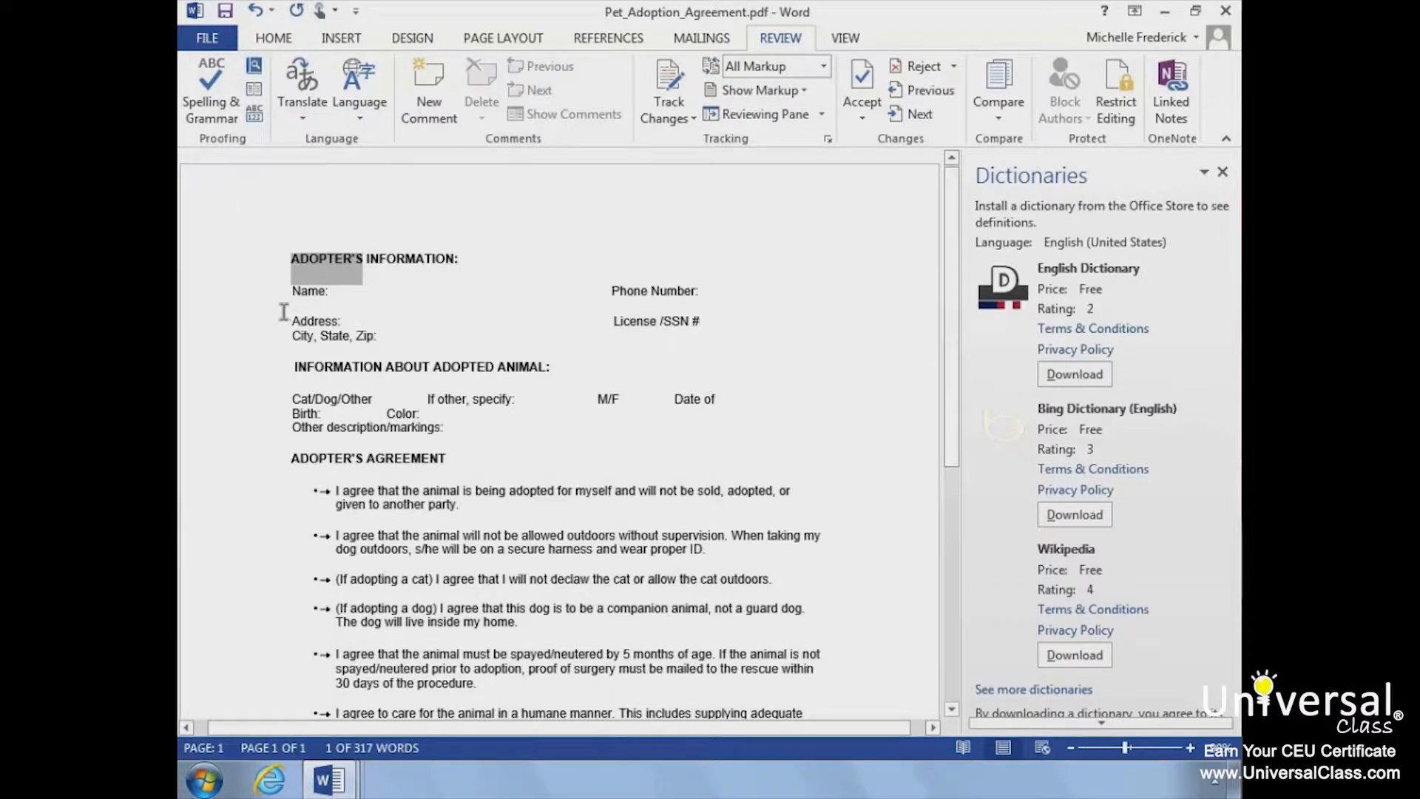
{"action": "mouse_move", "coordinate": [283, 311]}
{"action": "left_mouse_down"}
{"action": "mouse_move", "coordinate": [312, 315]}
{"action": "mouse_move", "coordinate": [291, 316]}
{"action": "left_mouse_up"}
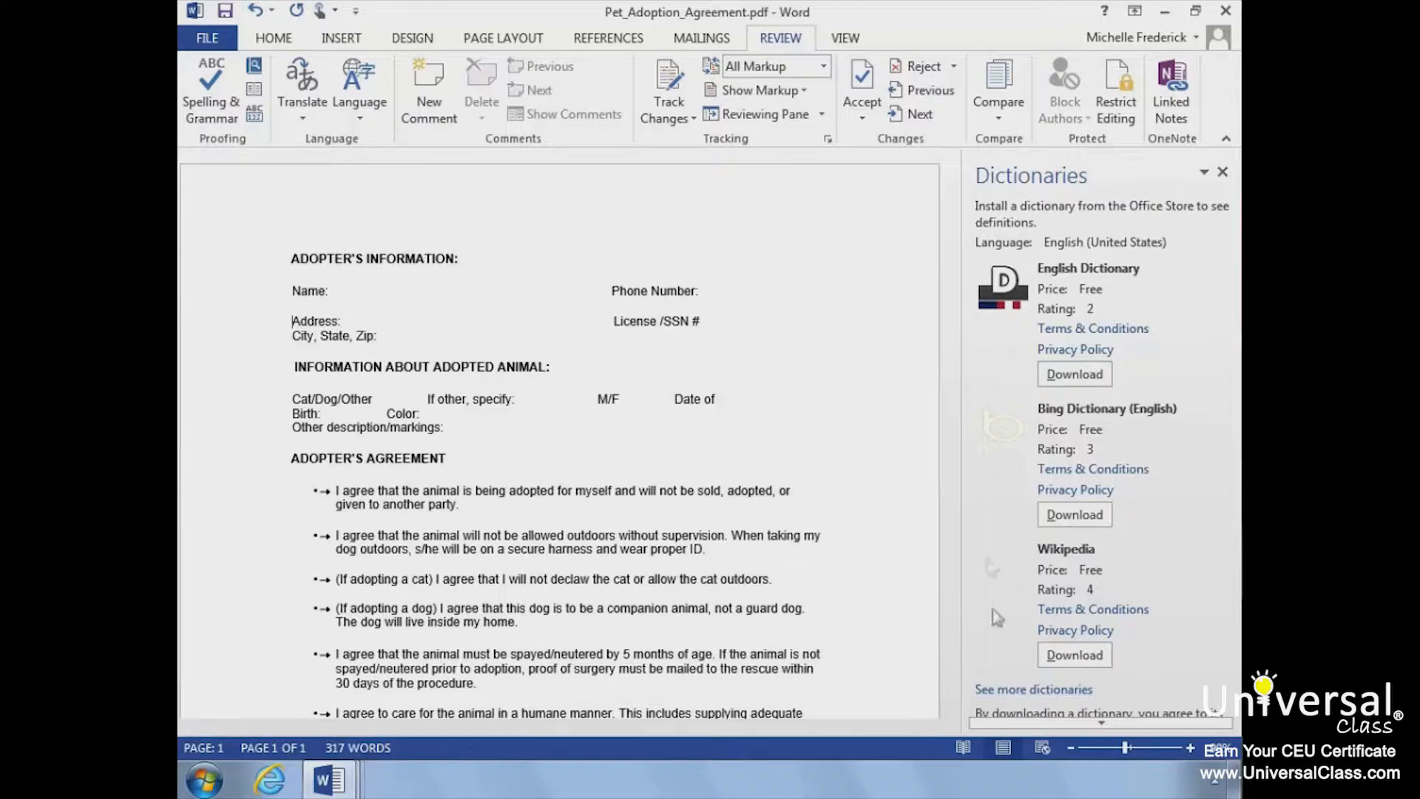
{"action": "left_click", "coordinate": [1086, 372]}
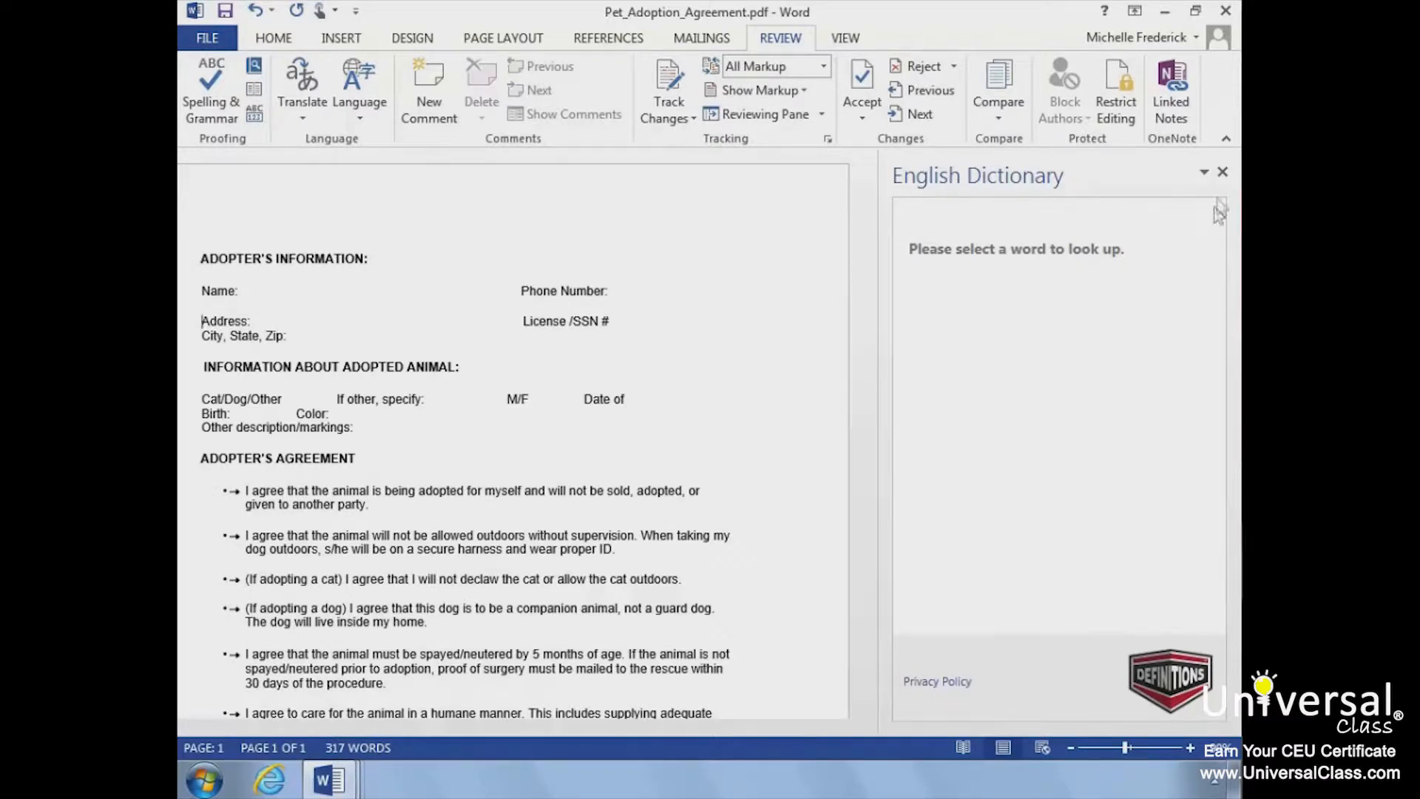
{"action": "left_click", "coordinate": [1224, 175]}
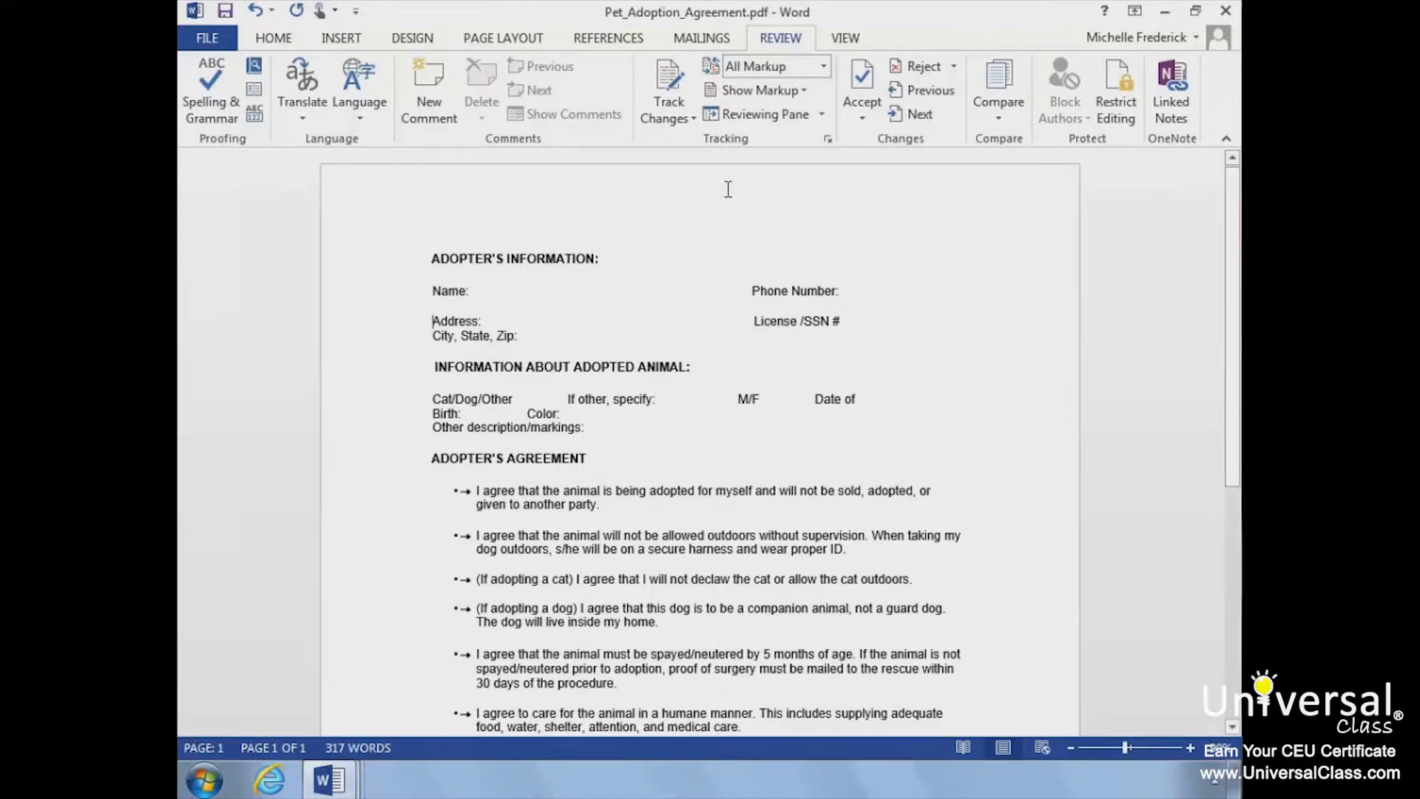
Step: Go from the Apps for Office list to the Office Store in the browser and browse the featured apps for Word
{"action": "left_click", "coordinate": [328, 43]}
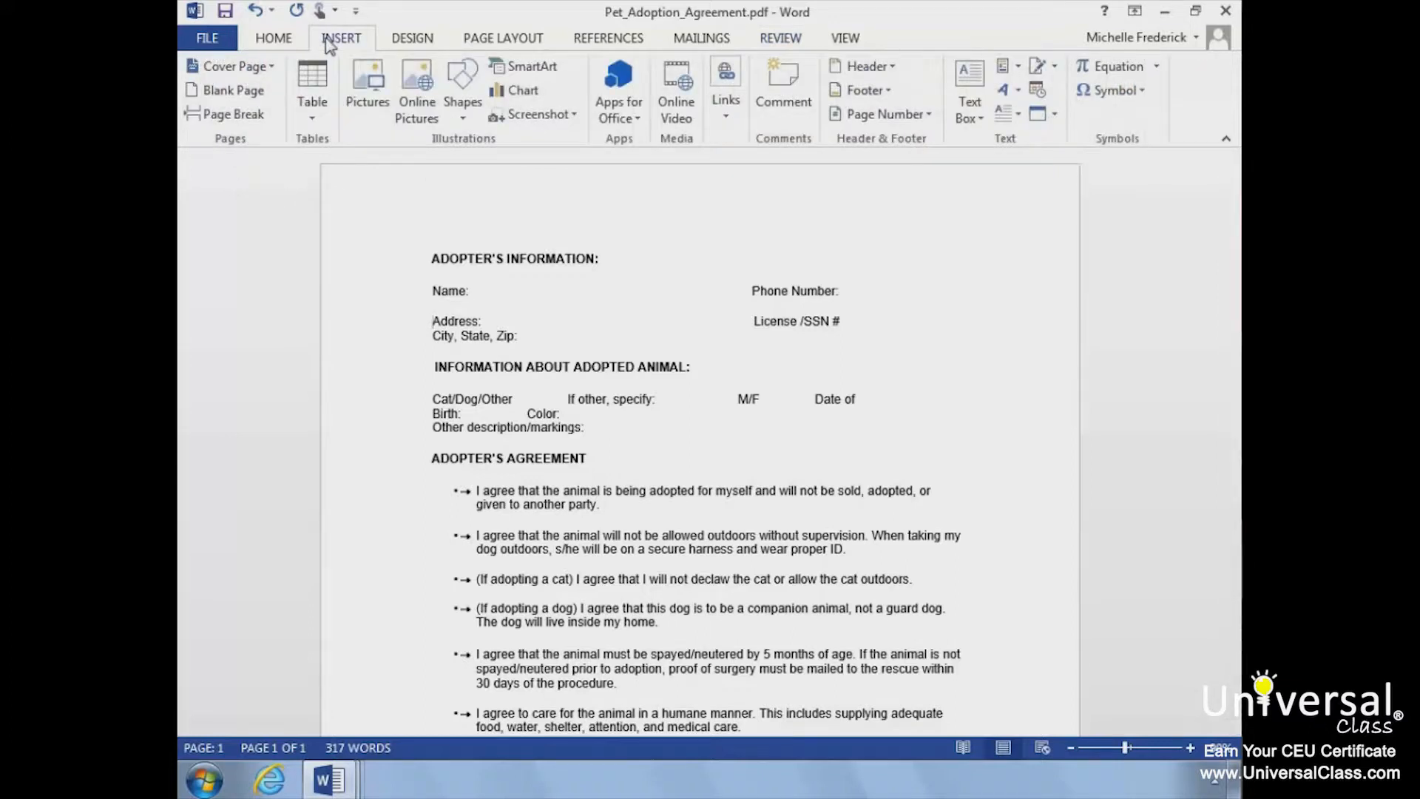
{"action": "left_click", "coordinate": [619, 119]}
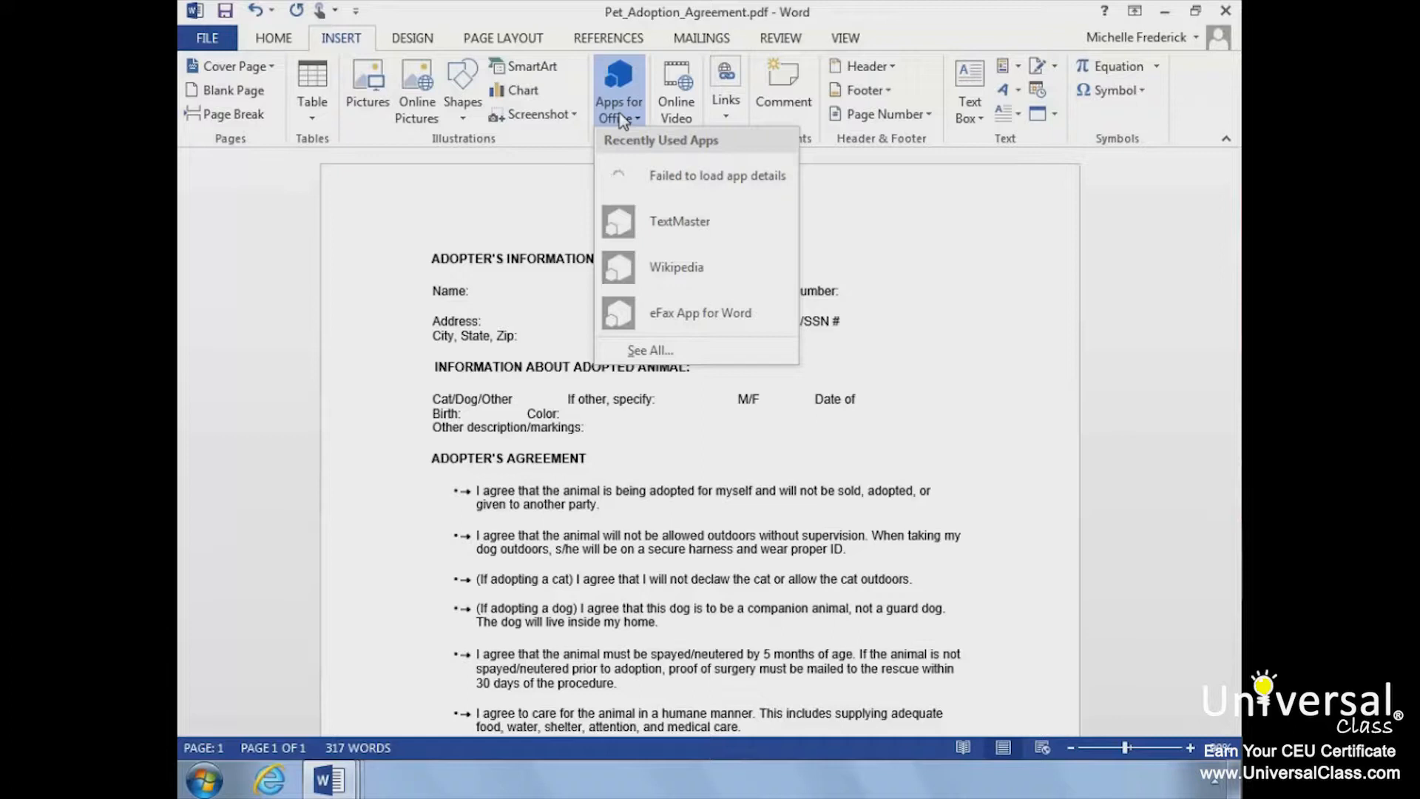
{"action": "left_click", "coordinate": [662, 351]}
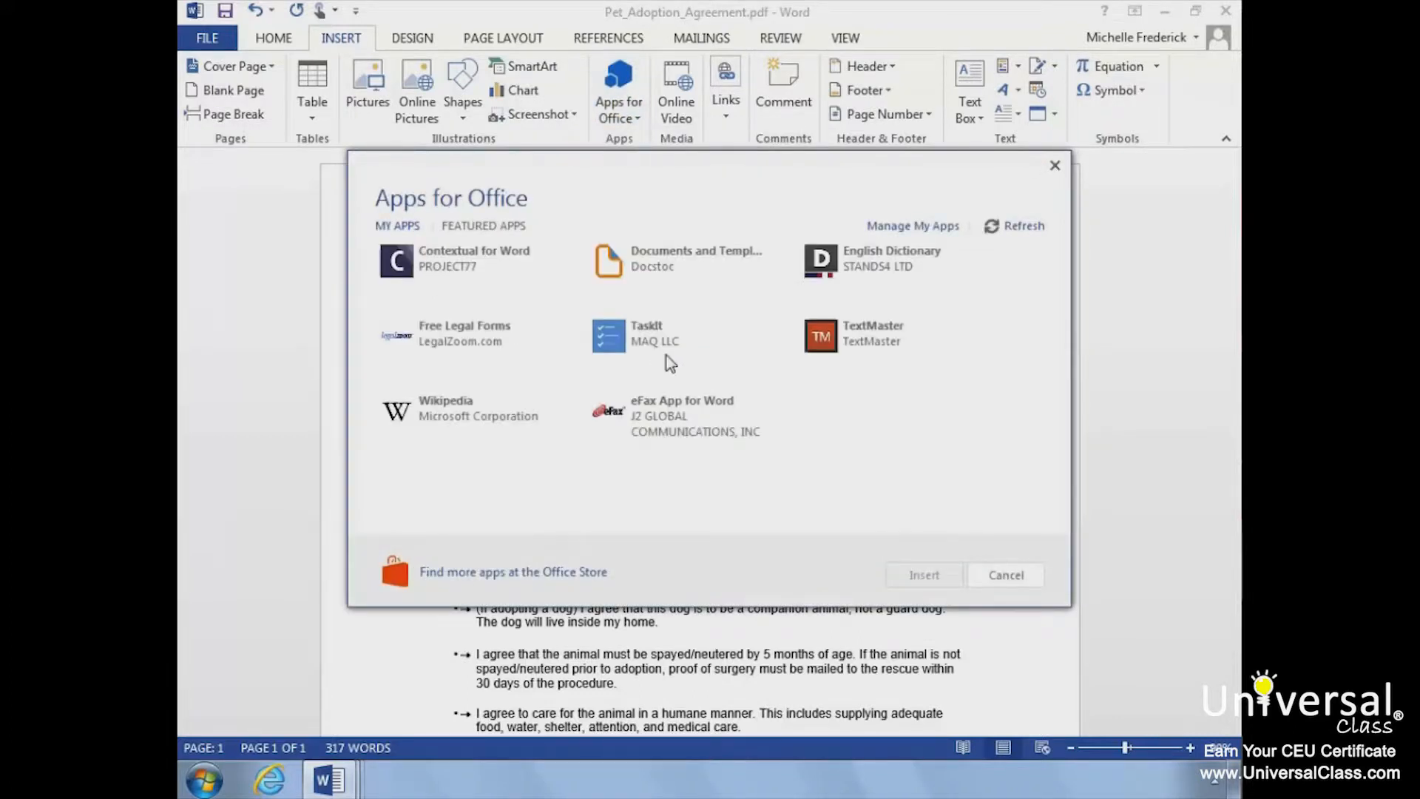
{"action": "left_click", "coordinate": [537, 579]}
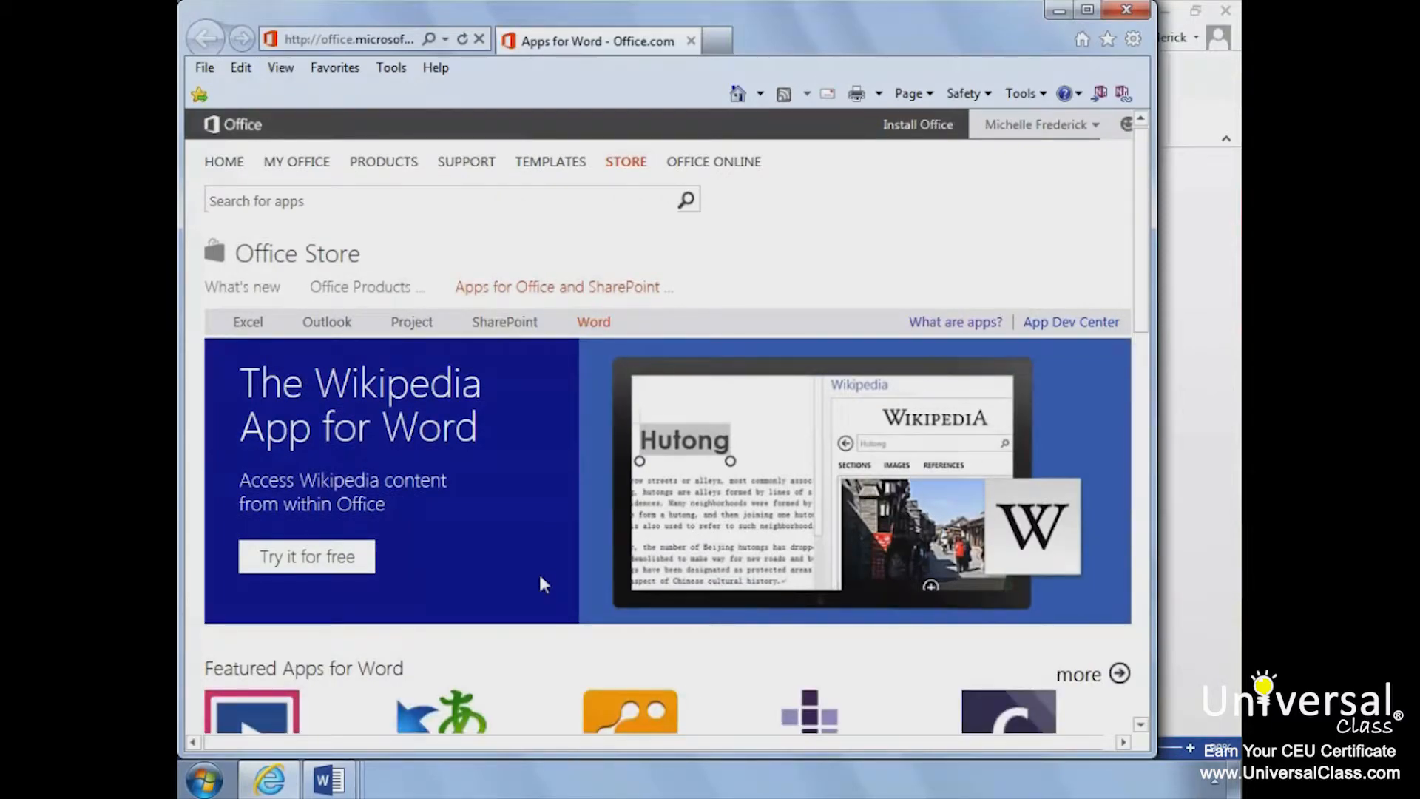
{"action": "scroll", "coordinate": [544, 584], "scroll_direction": "down", "scroll_amount": 3}
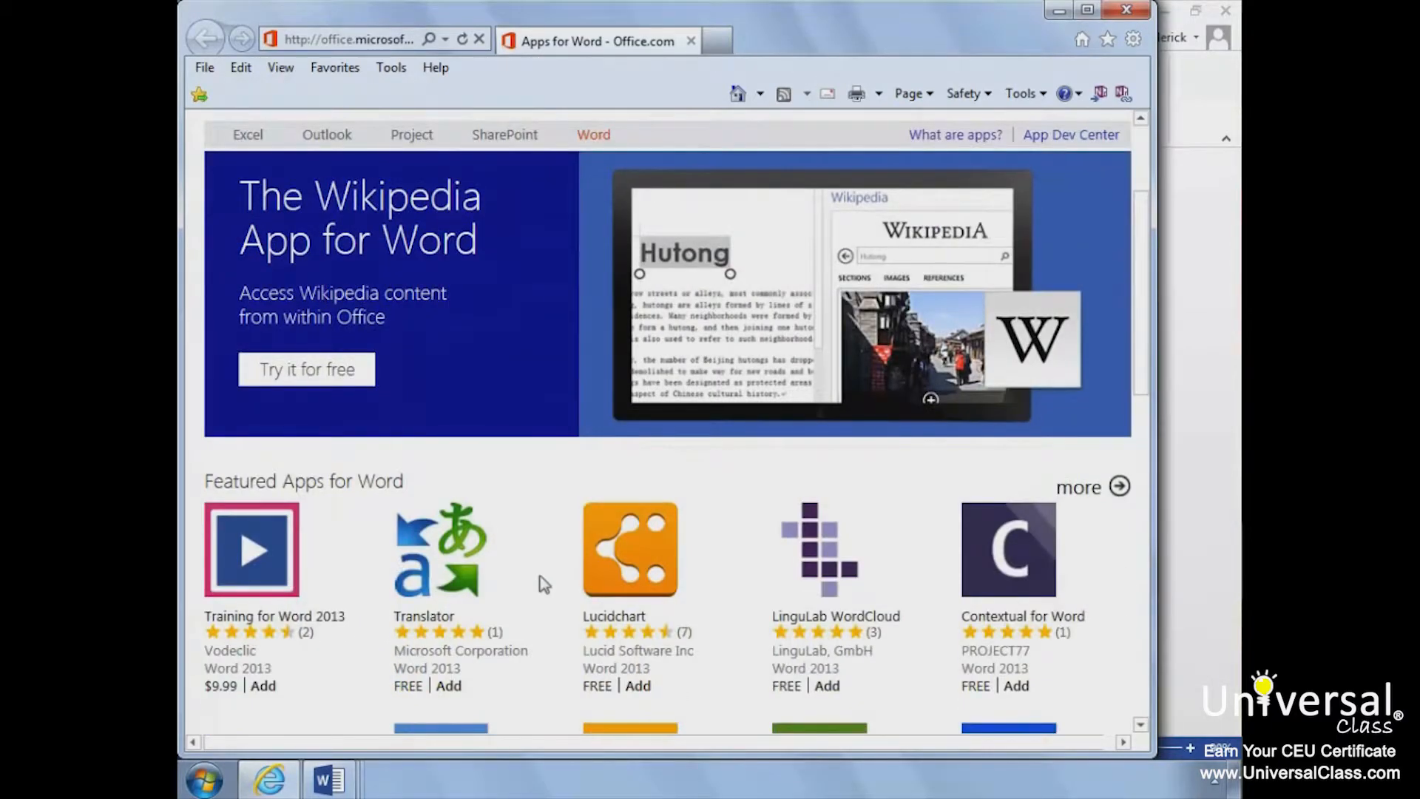
{"action": "scroll", "coordinate": [544, 584], "scroll_direction": "down", "scroll_amount": 6}
{"action": "scroll", "coordinate": [543, 585], "scroll_direction": "up", "scroll_amount": 3}
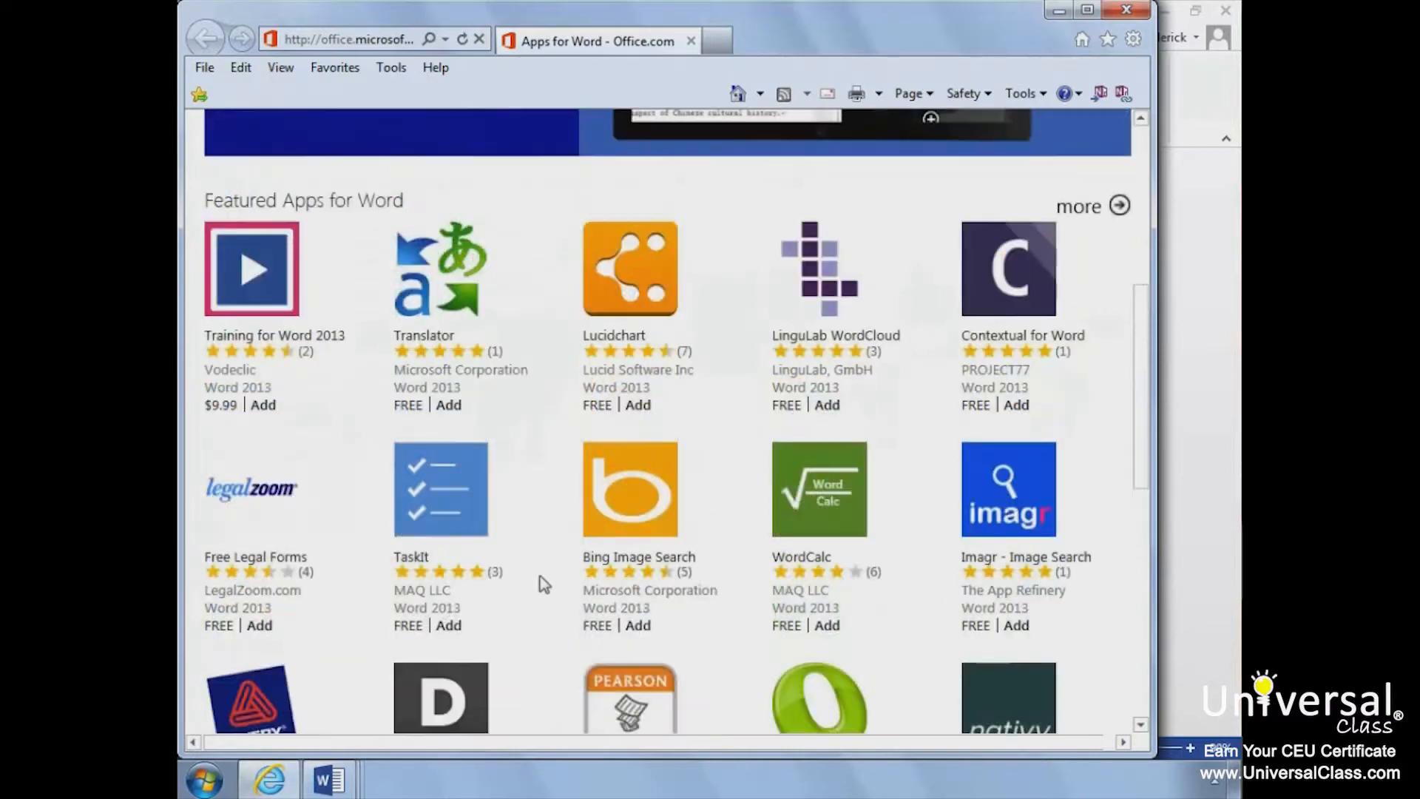
{"action": "scroll", "coordinate": [543, 584], "scroll_direction": "up", "scroll_amount": 3}
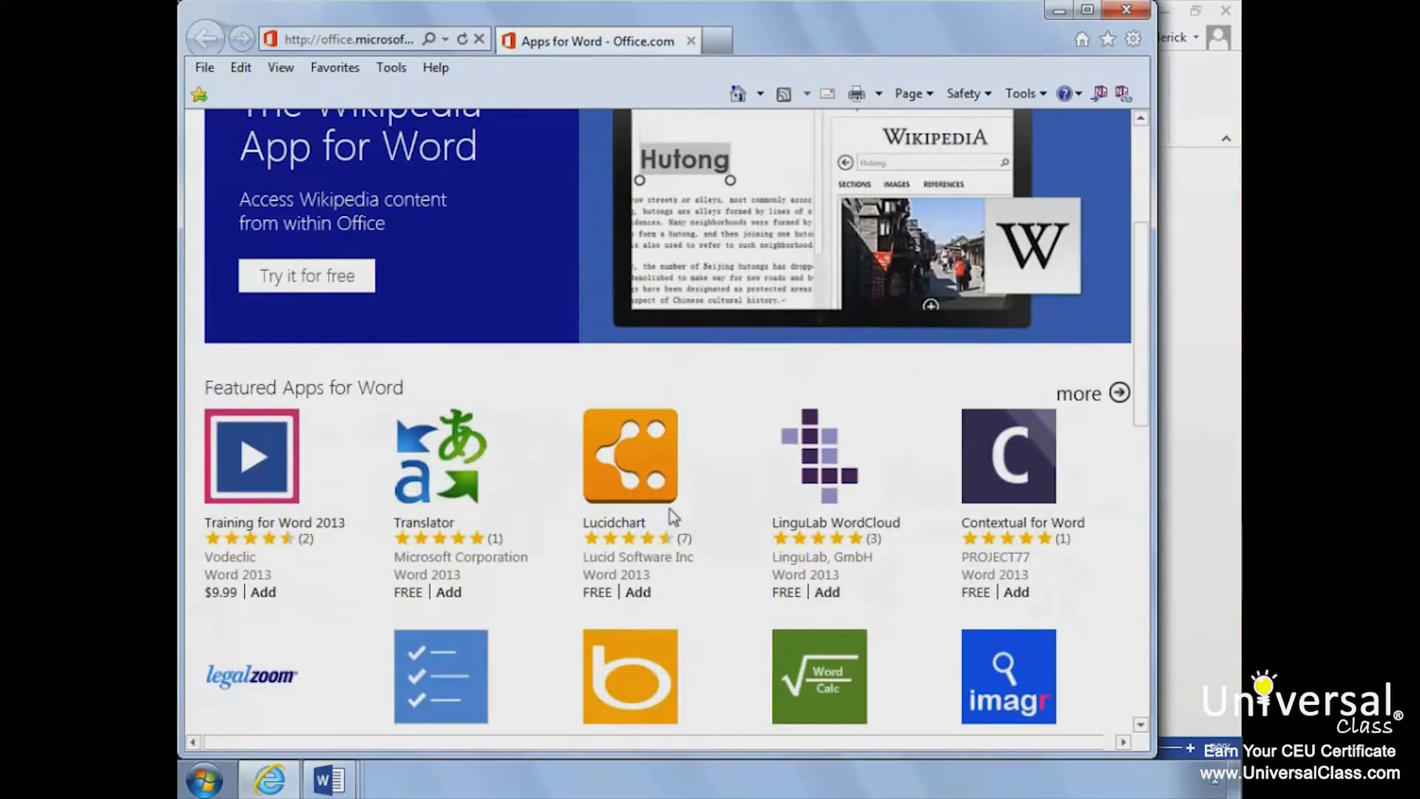
Step: Add the free Lucidchart app from the Office Store, confirm the addition, review the insertion instructions and return to Word
{"action": "left_click", "coordinate": [631, 524]}
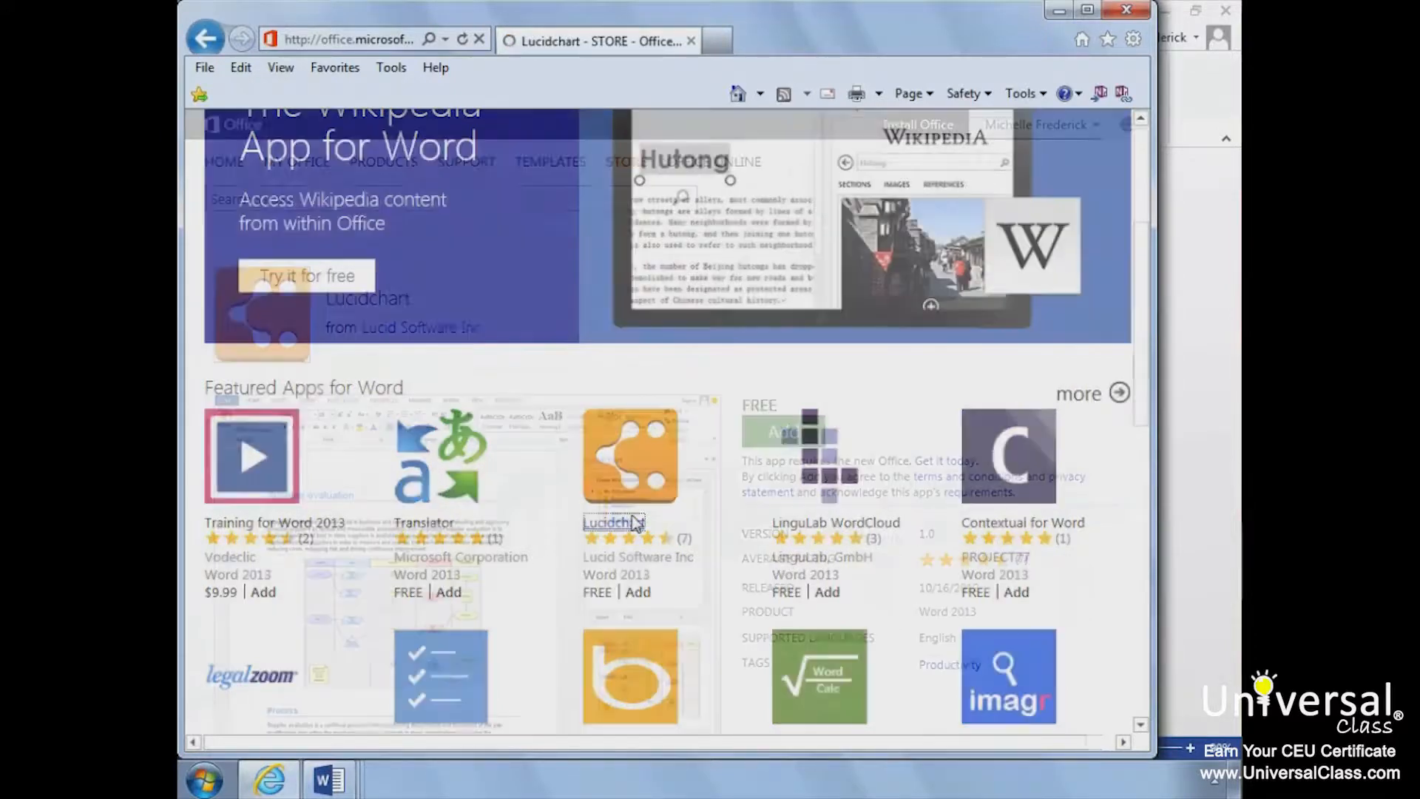
{"action": "scroll", "coordinate": [634, 523], "scroll_direction": "down", "scroll_amount": 9}
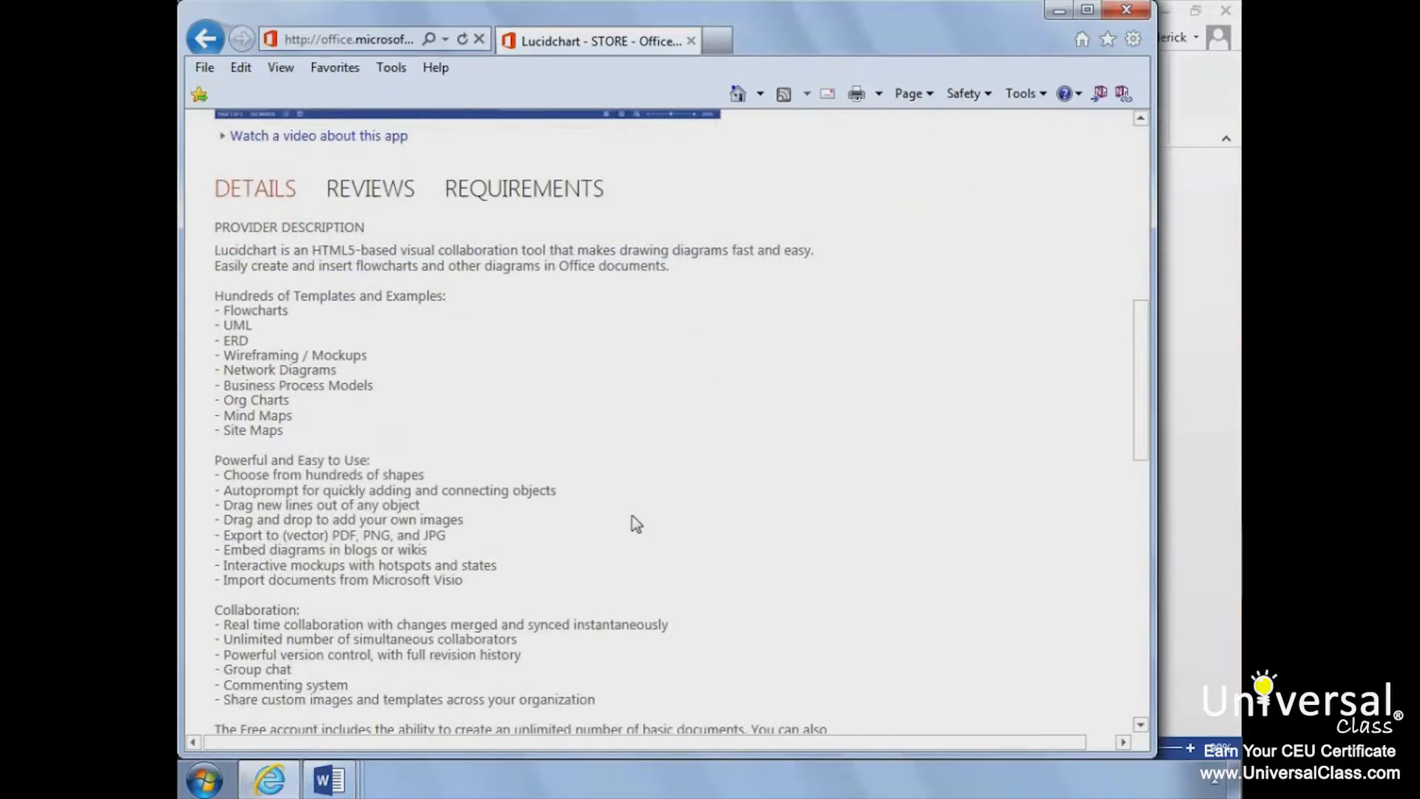
{"action": "scroll", "coordinate": [632, 517], "scroll_direction": "up", "scroll_amount": 9}
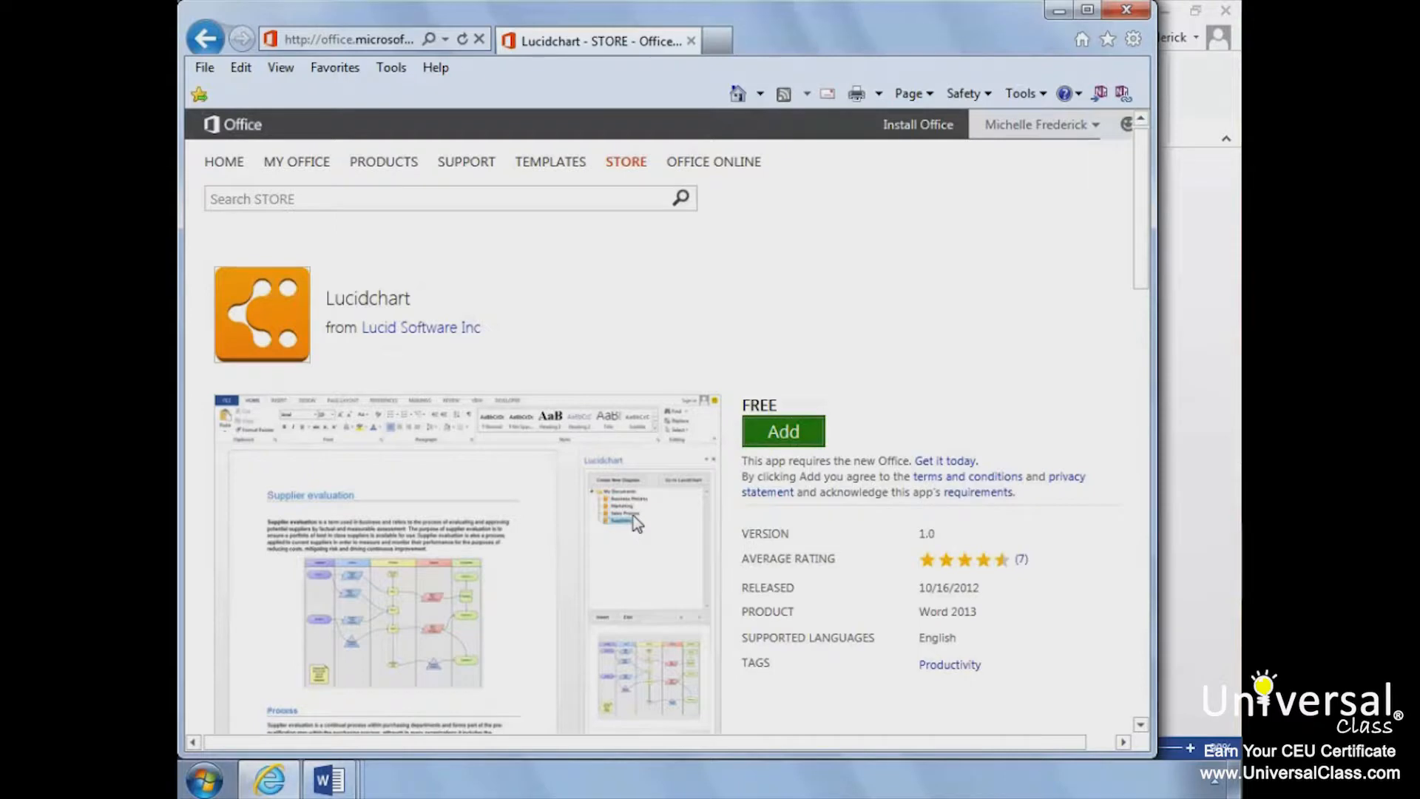
{"action": "left_click", "coordinate": [770, 435]}
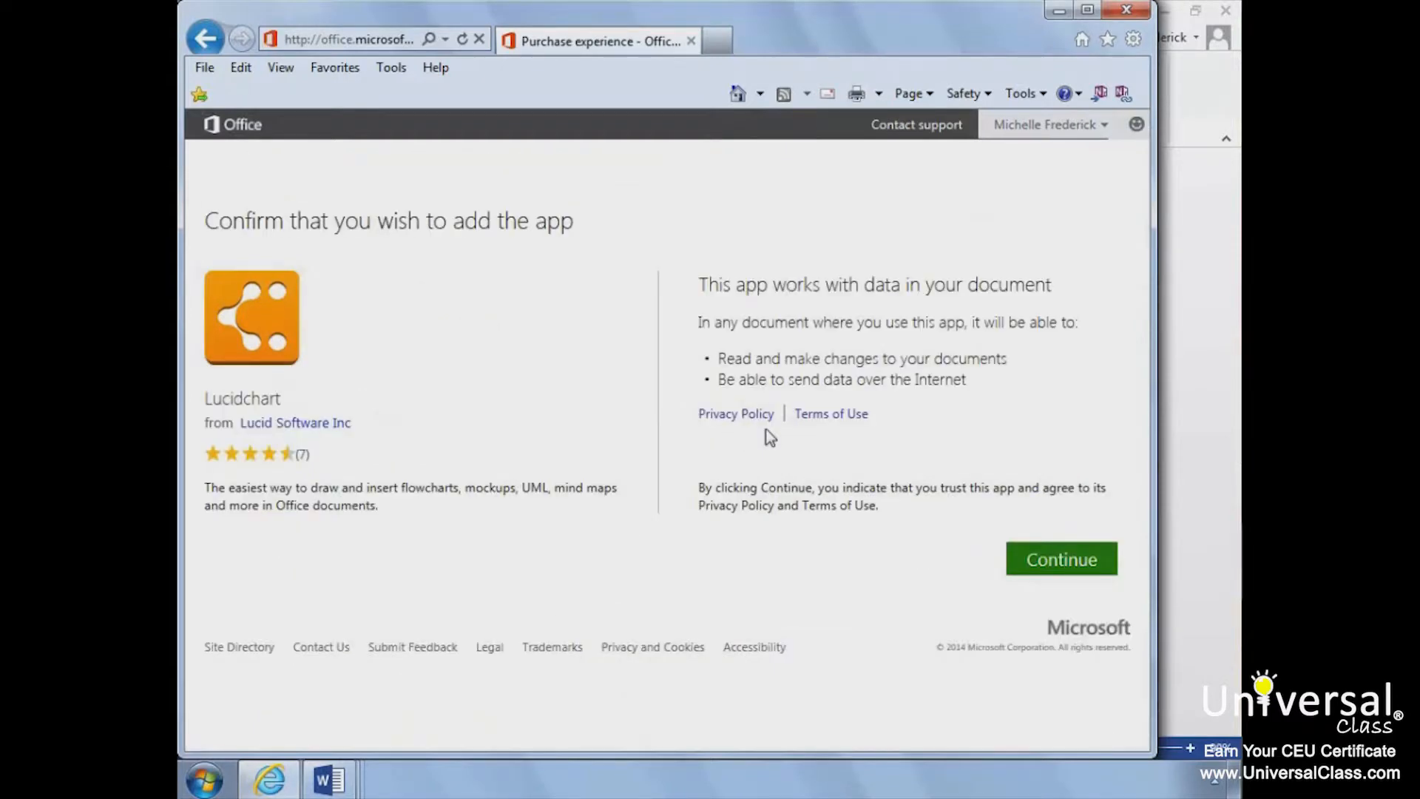
{"action": "left_click", "coordinate": [1057, 568]}
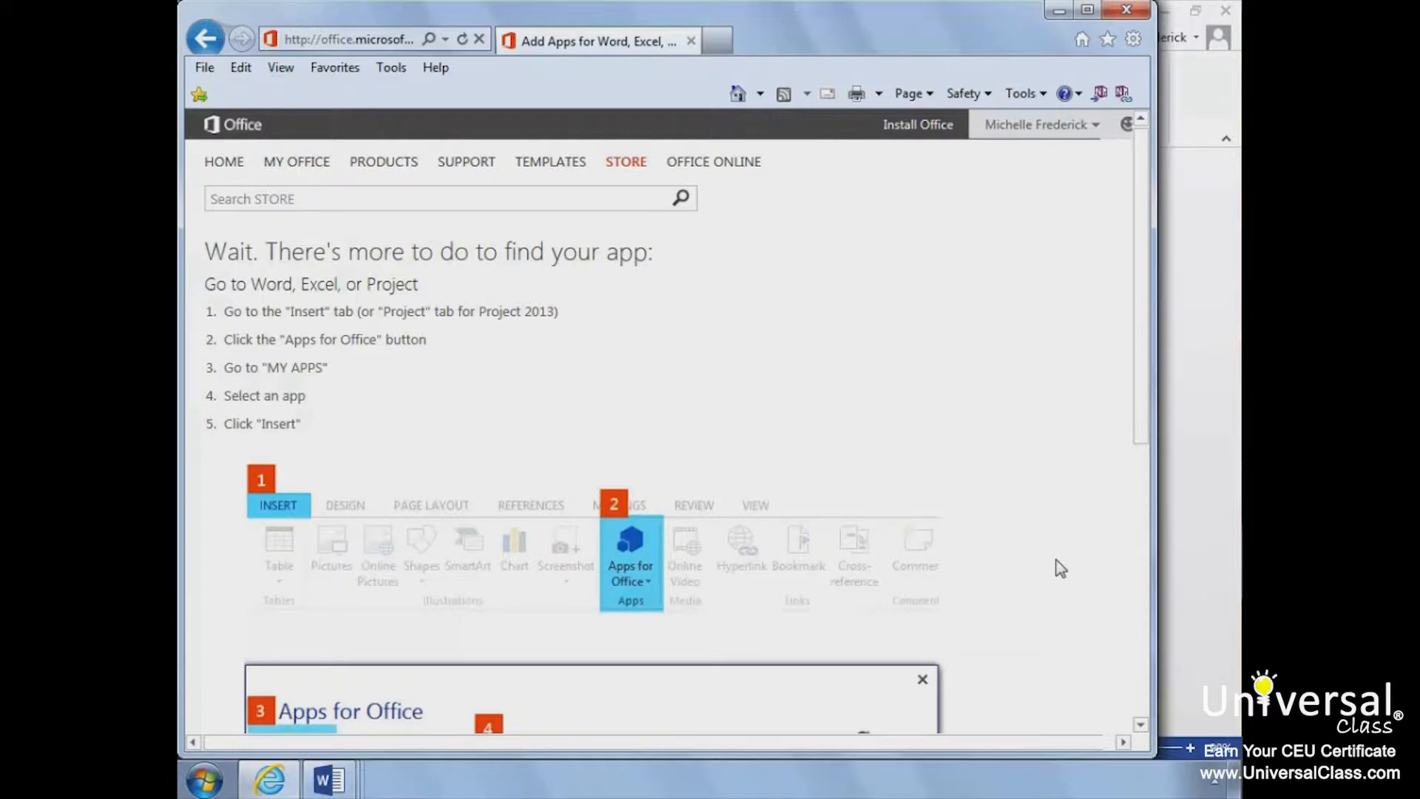
{"action": "scroll", "coordinate": [1060, 568], "scroll_direction": "down", "scroll_amount": 6}
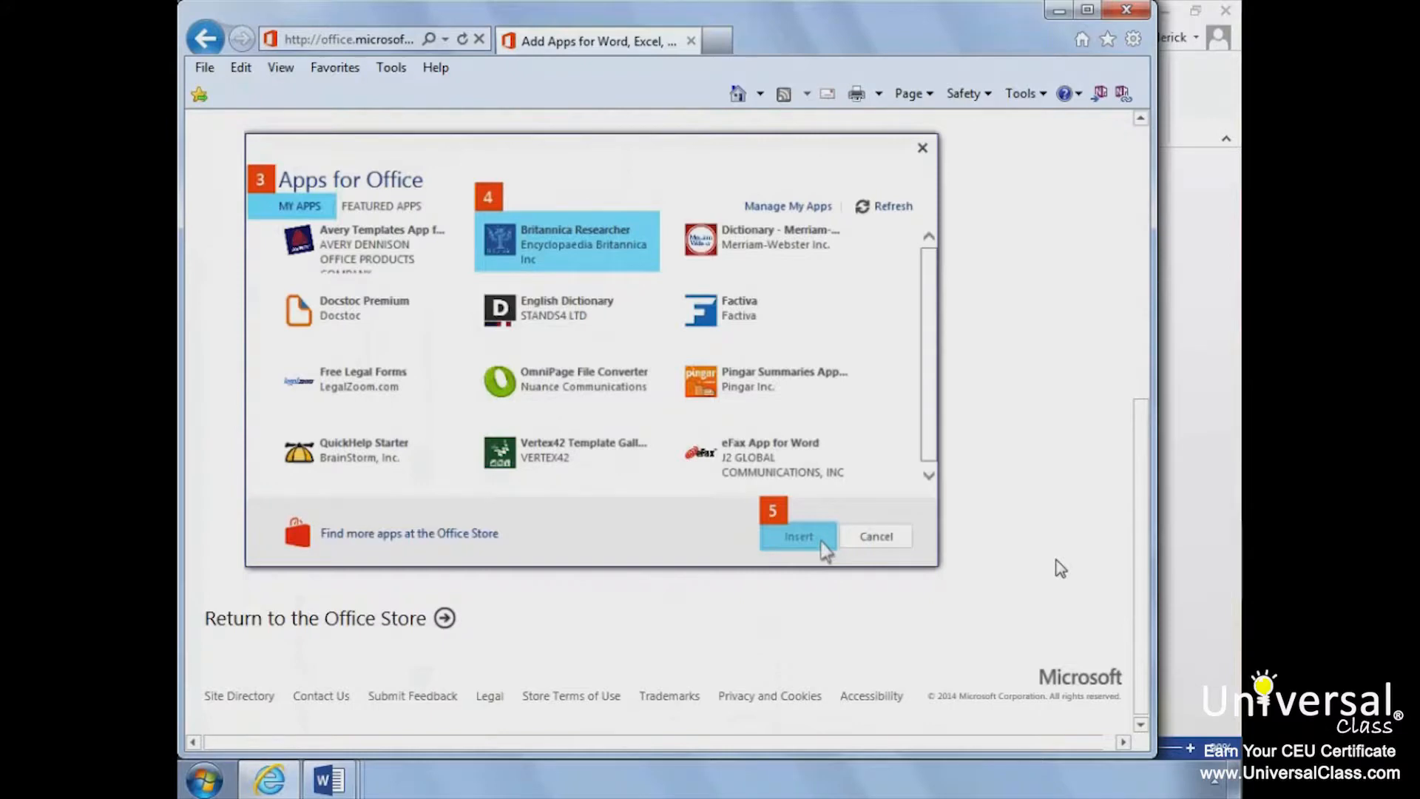
{"action": "scroll", "coordinate": [1061, 568], "scroll_direction": "up", "scroll_amount": 6}
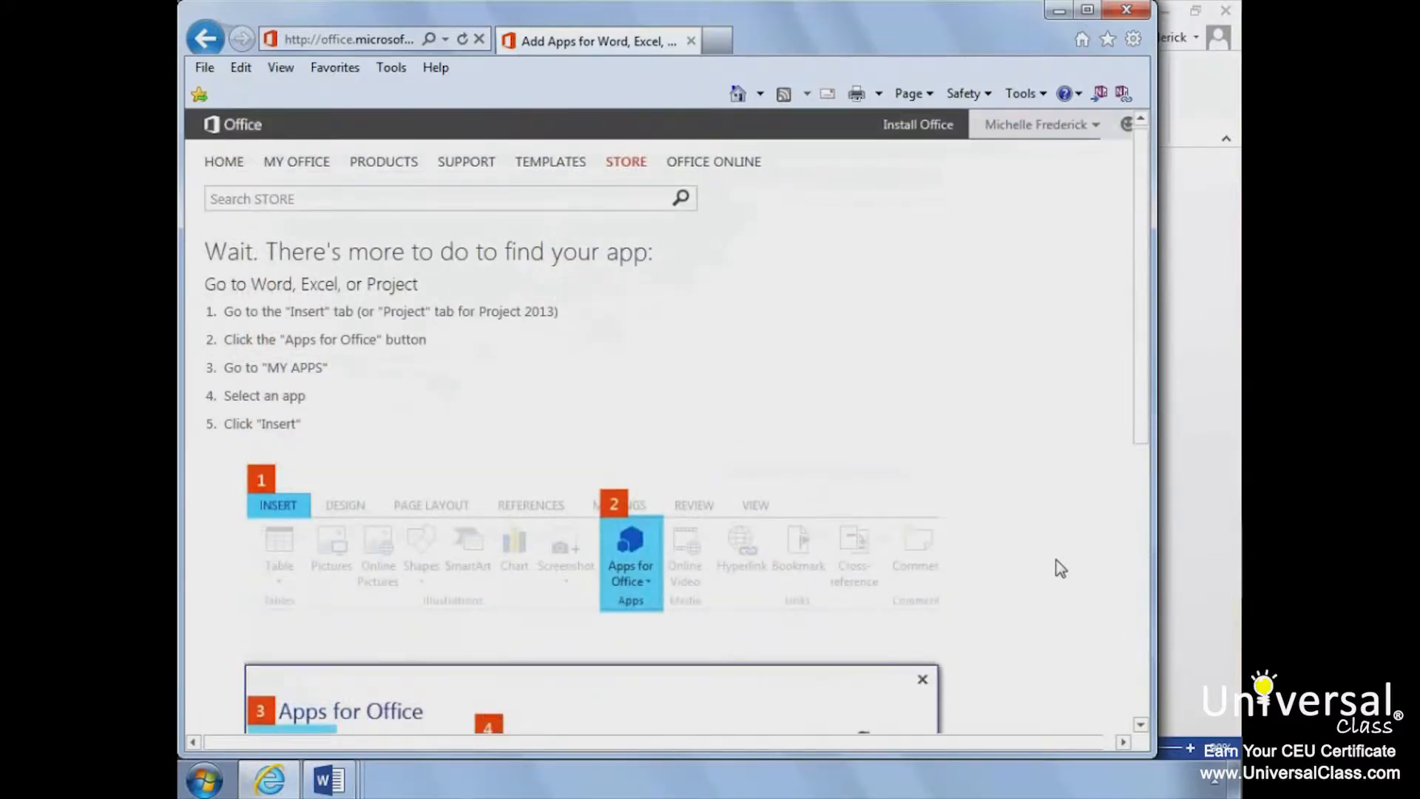
{"action": "left_click", "coordinate": [1114, 18]}
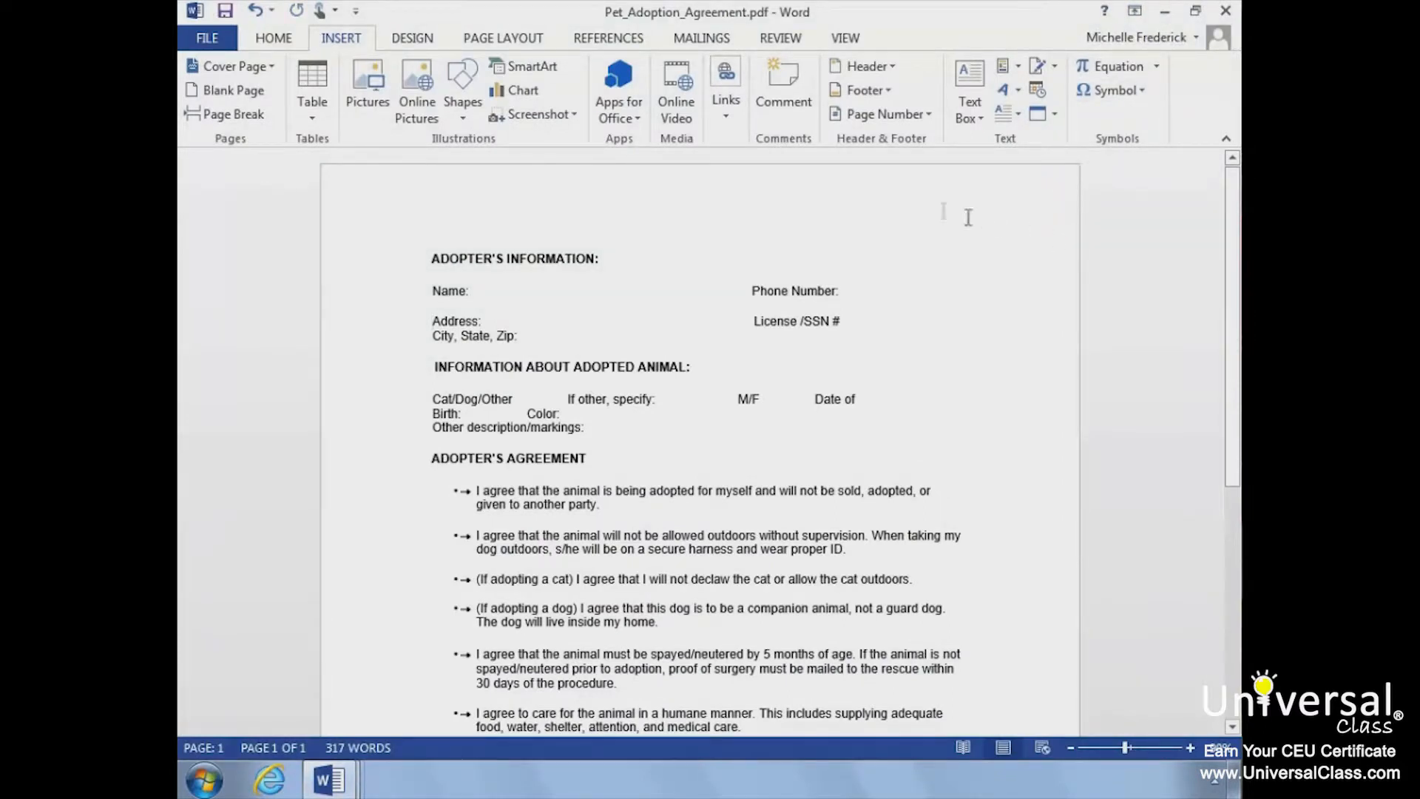
Step: Insert the Lucidchart app into the adoption agreement from the full list of owned Office apps
{"action": "left_click", "coordinate": [628, 121]}
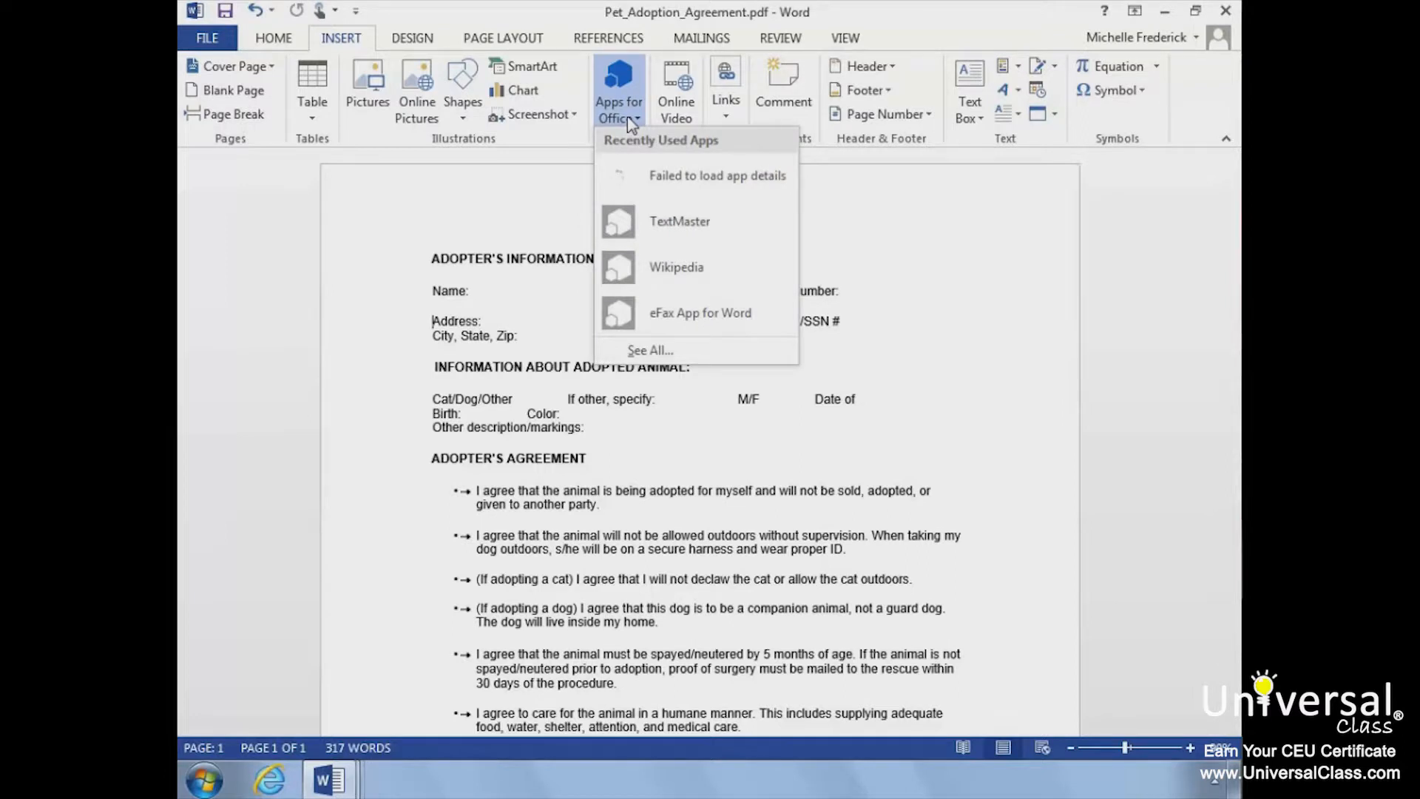
{"action": "left_click", "coordinate": [655, 353]}
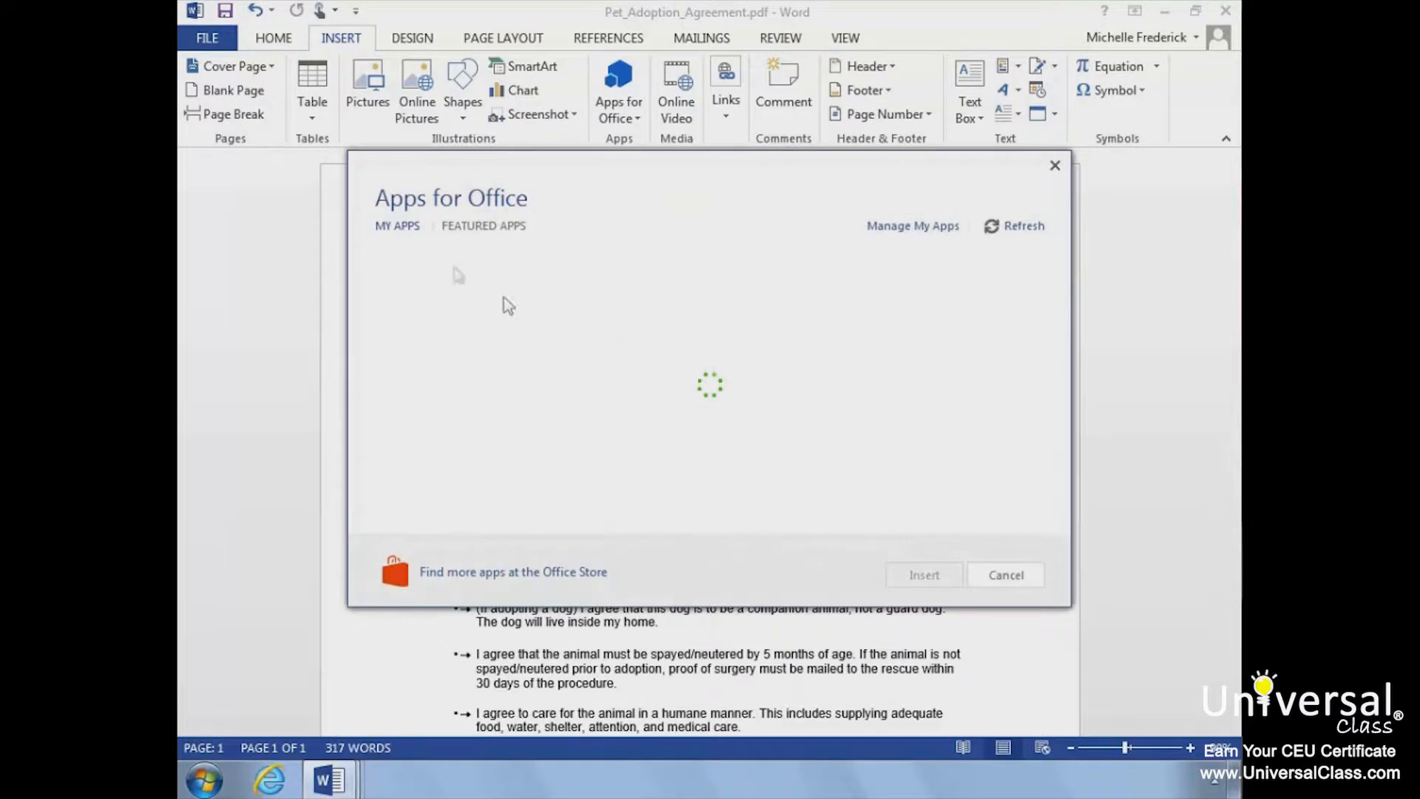
{"action": "left_click", "coordinate": [403, 228]}
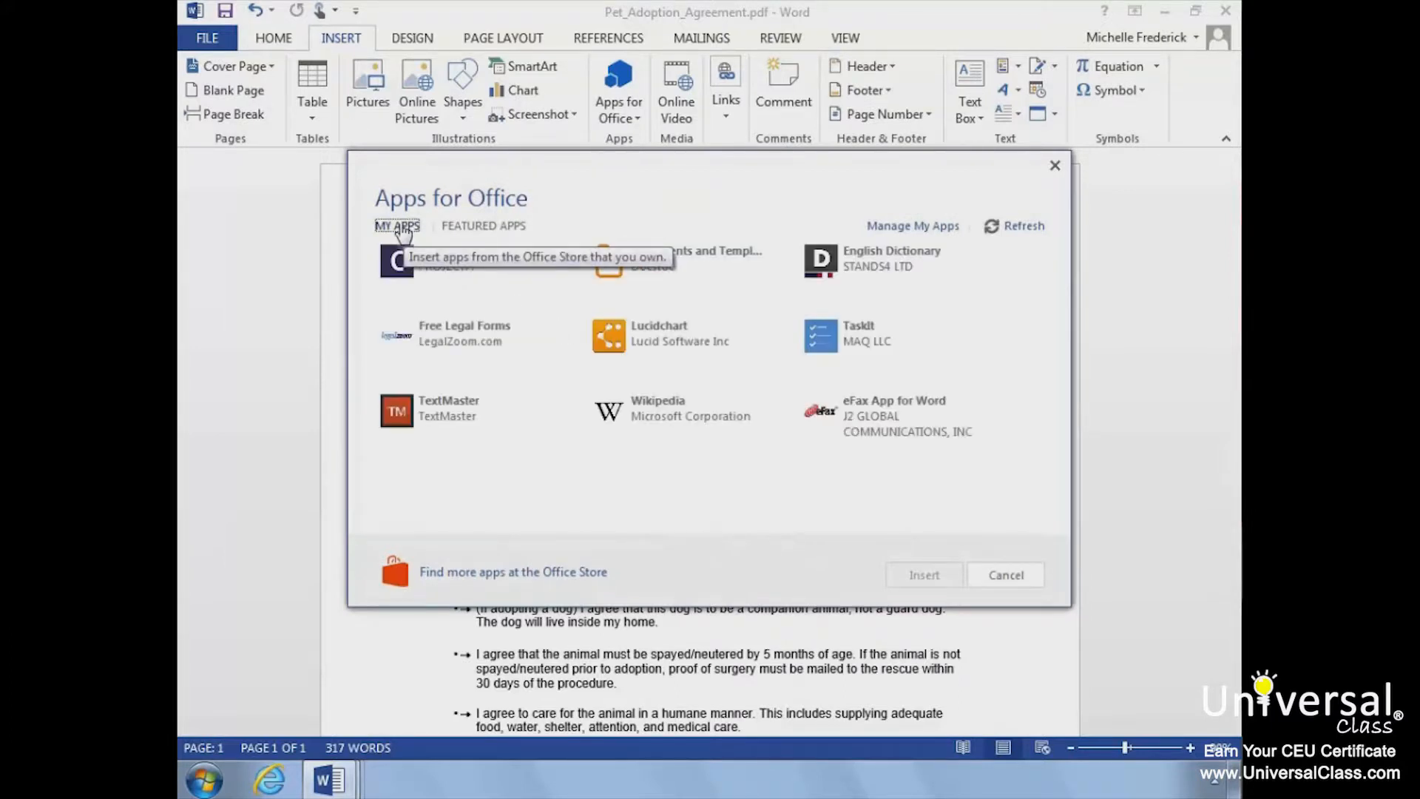
{"action": "left_click", "coordinate": [629, 348]}
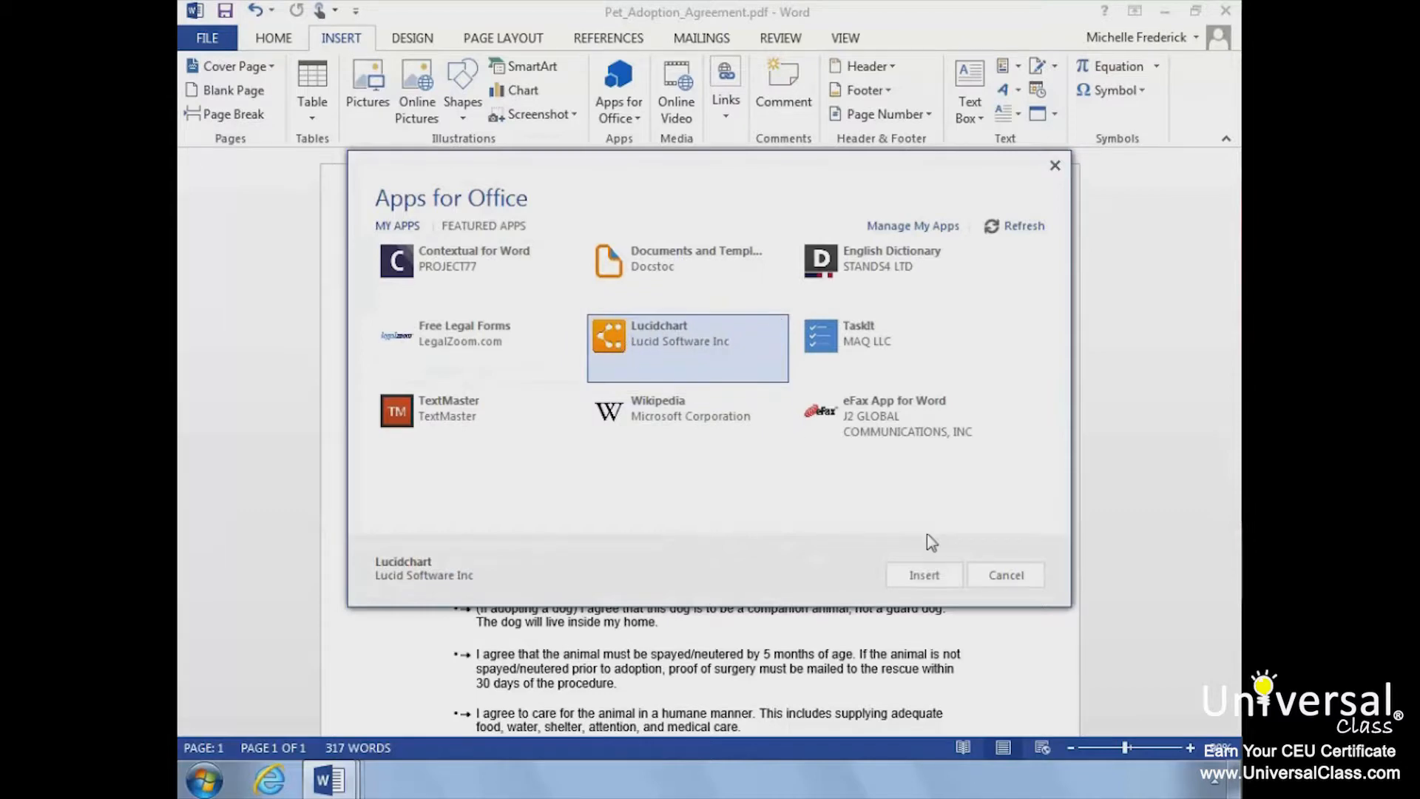
{"action": "left_click", "coordinate": [924, 576]}
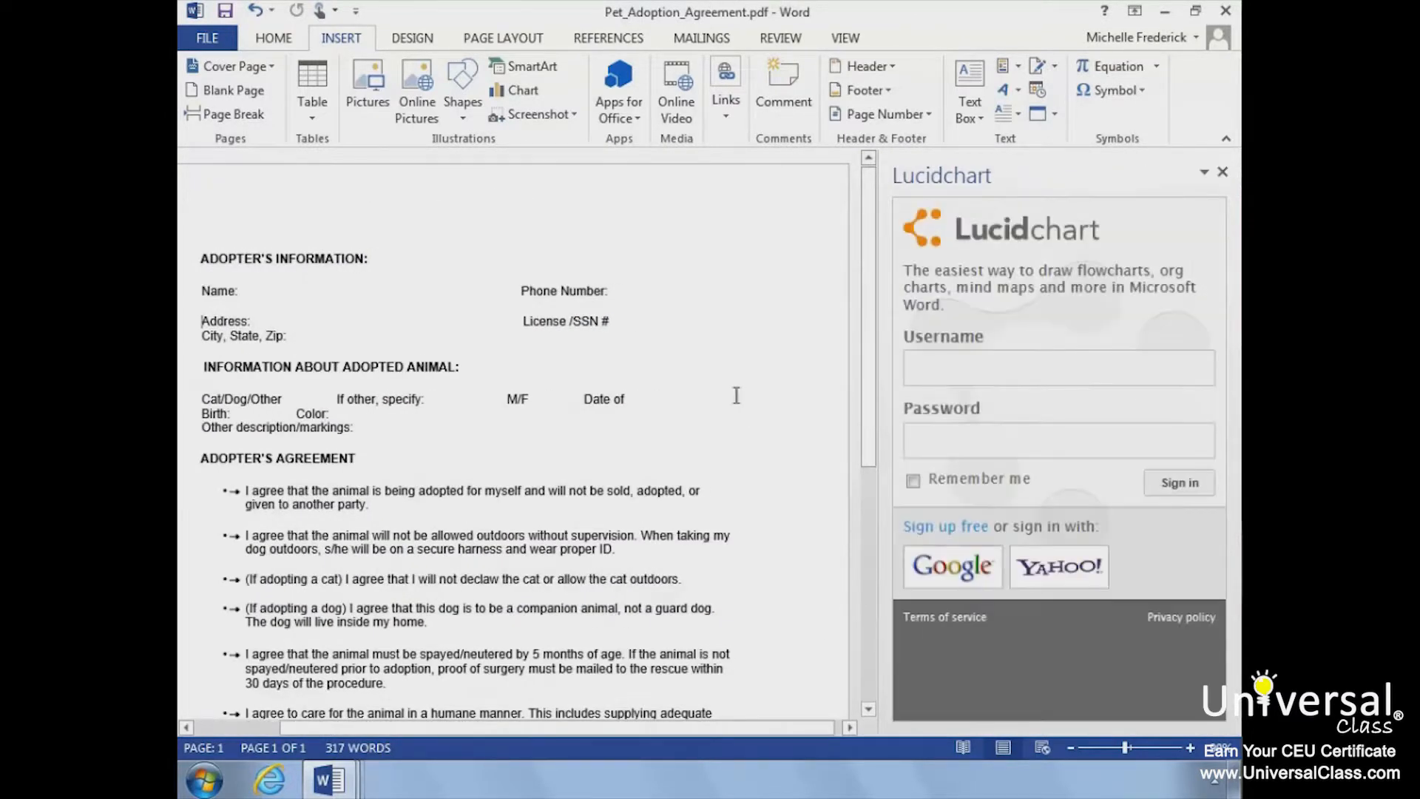
Step: Check the recently used Office apps, dismiss the list and close the Lucidchart pane
{"action": "left_click", "coordinate": [618, 113]}
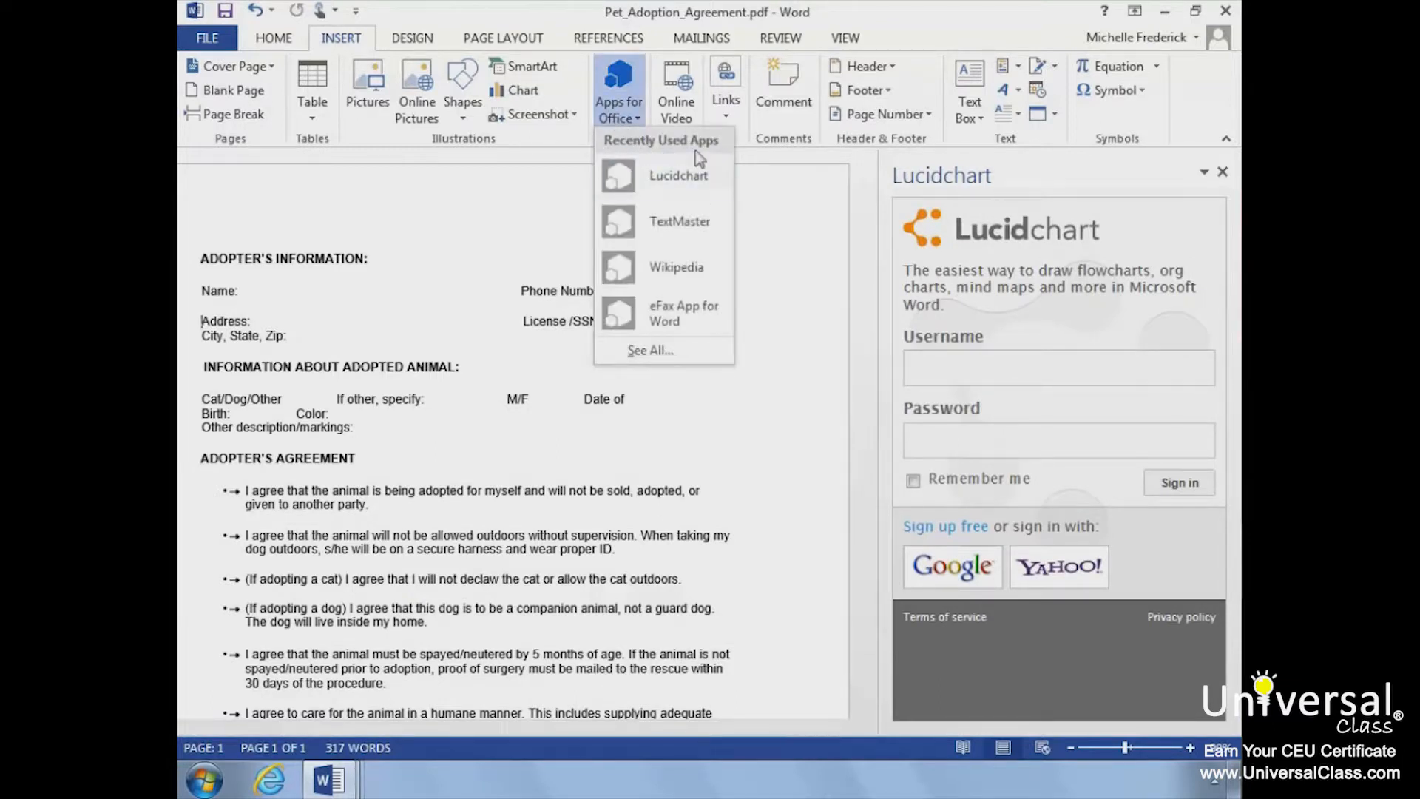
{"action": "left_click", "coordinate": [792, 214]}
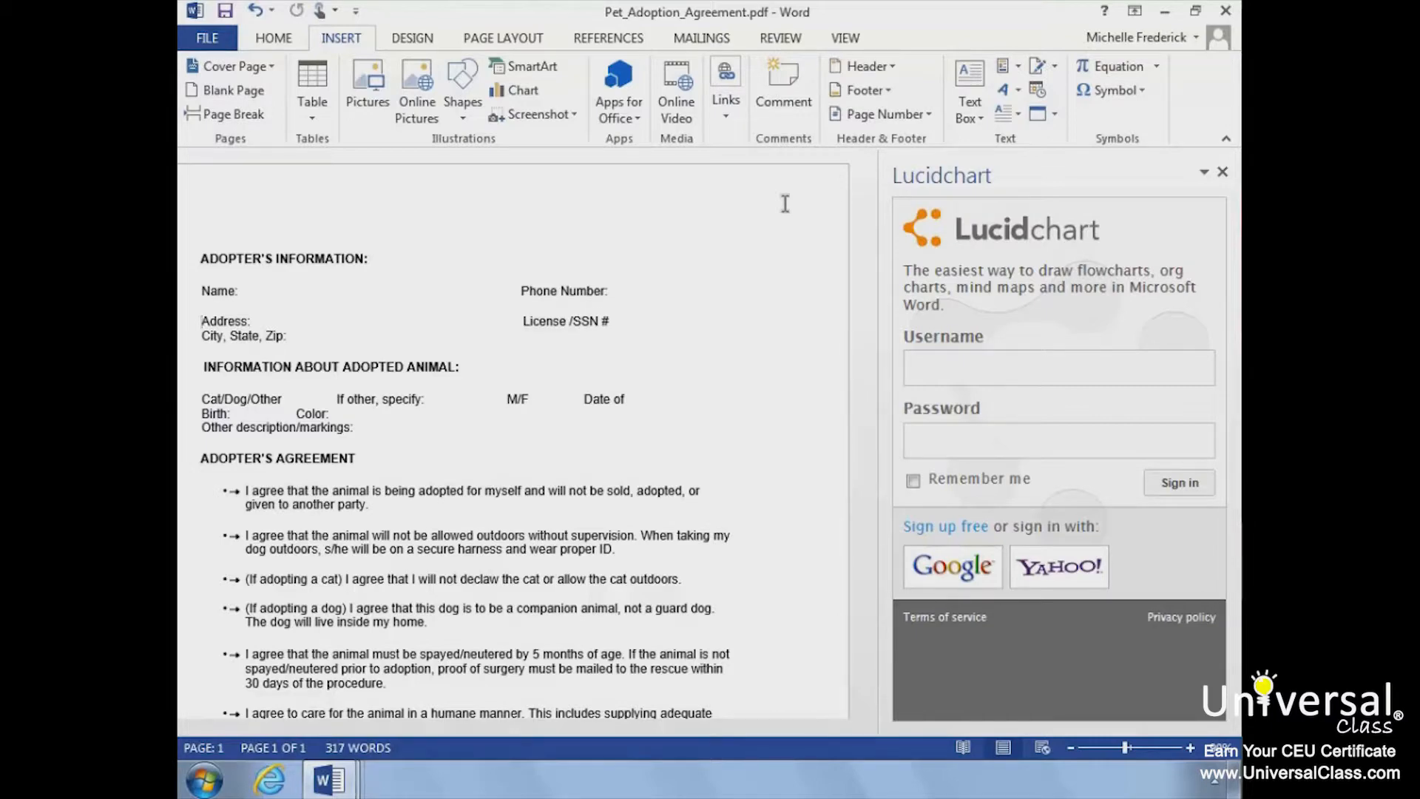
{"action": "left_click", "coordinate": [1223, 171]}
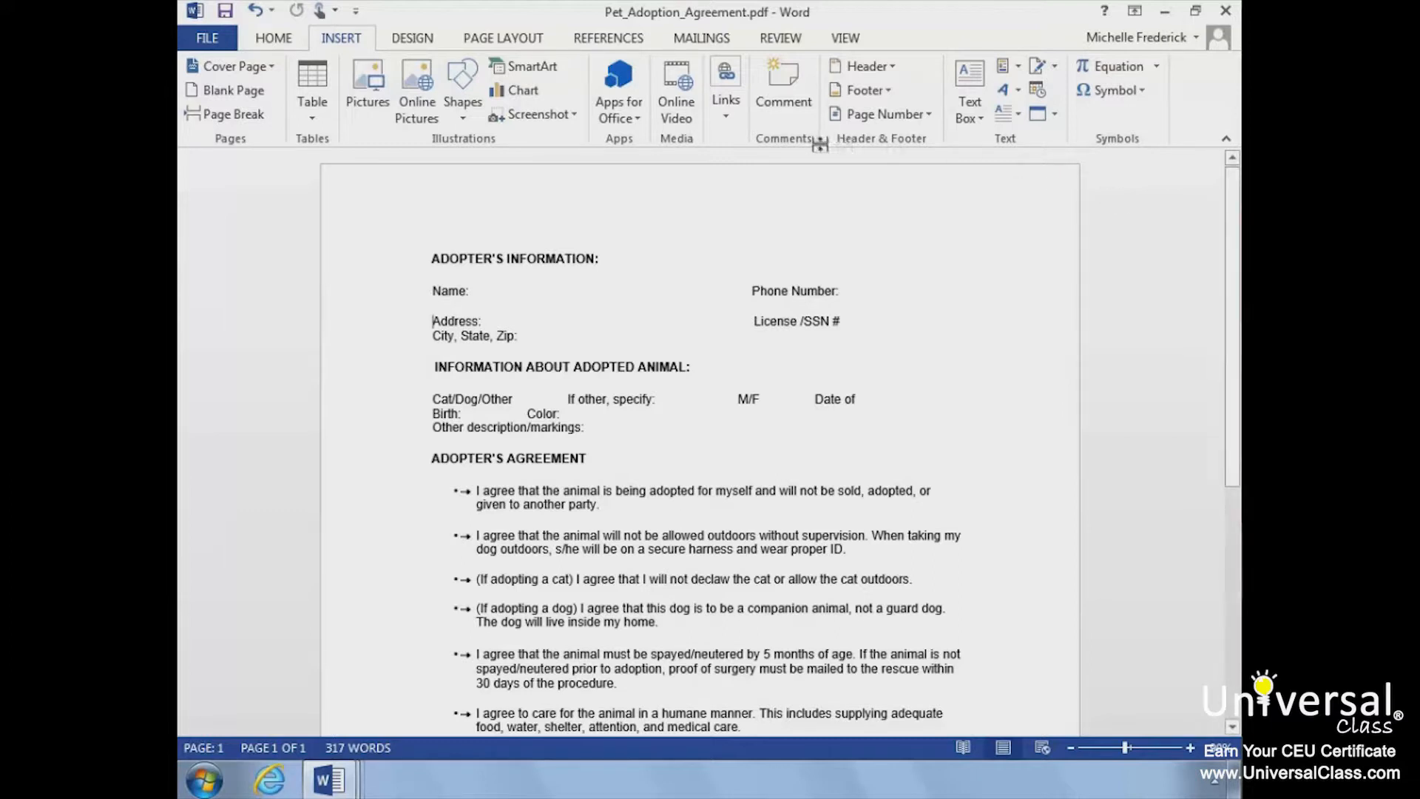
Step: Review the translation language options and accept English (United States) to Spanish (Spain) for translating the document
{"action": "left_click", "coordinate": [781, 39]}
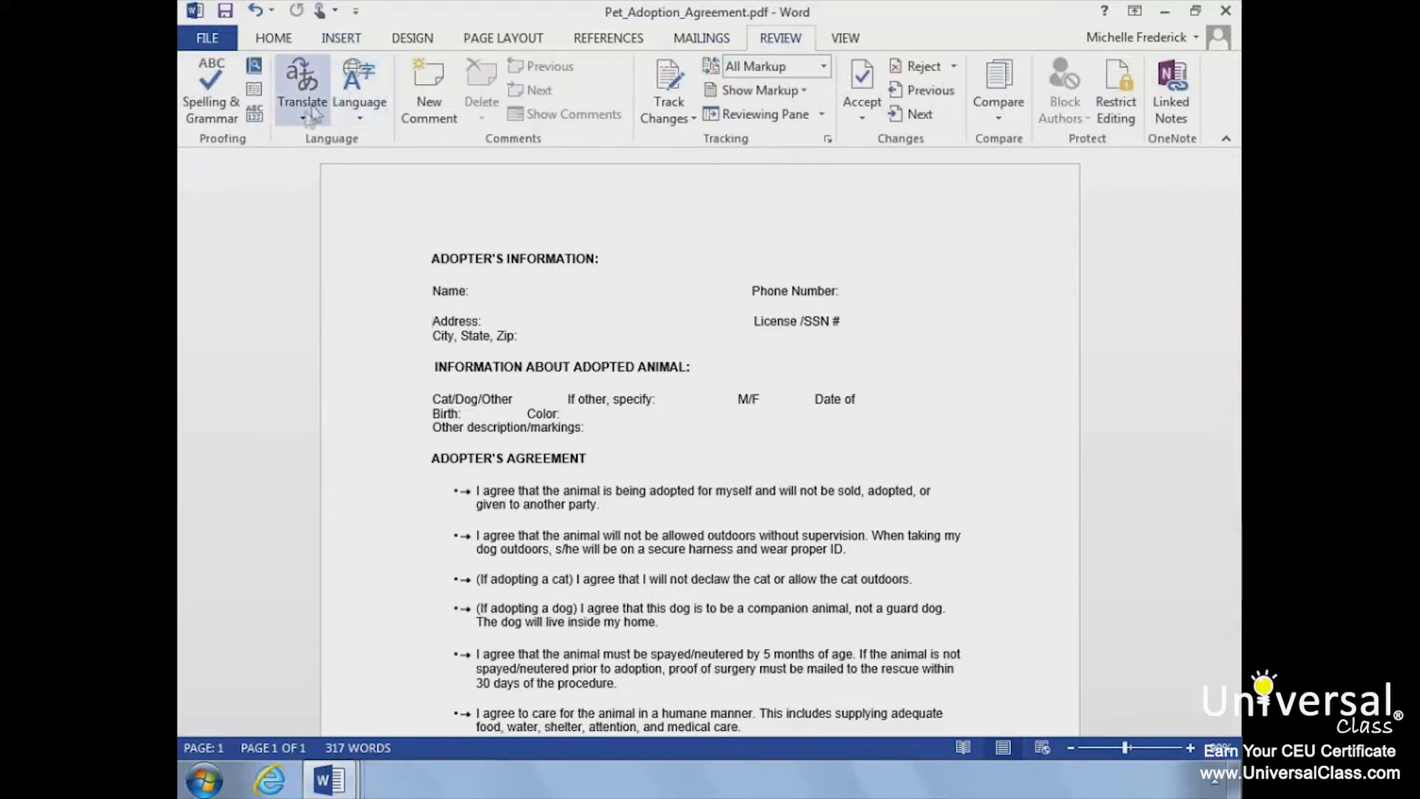
{"action": "left_click", "coordinate": [305, 120]}
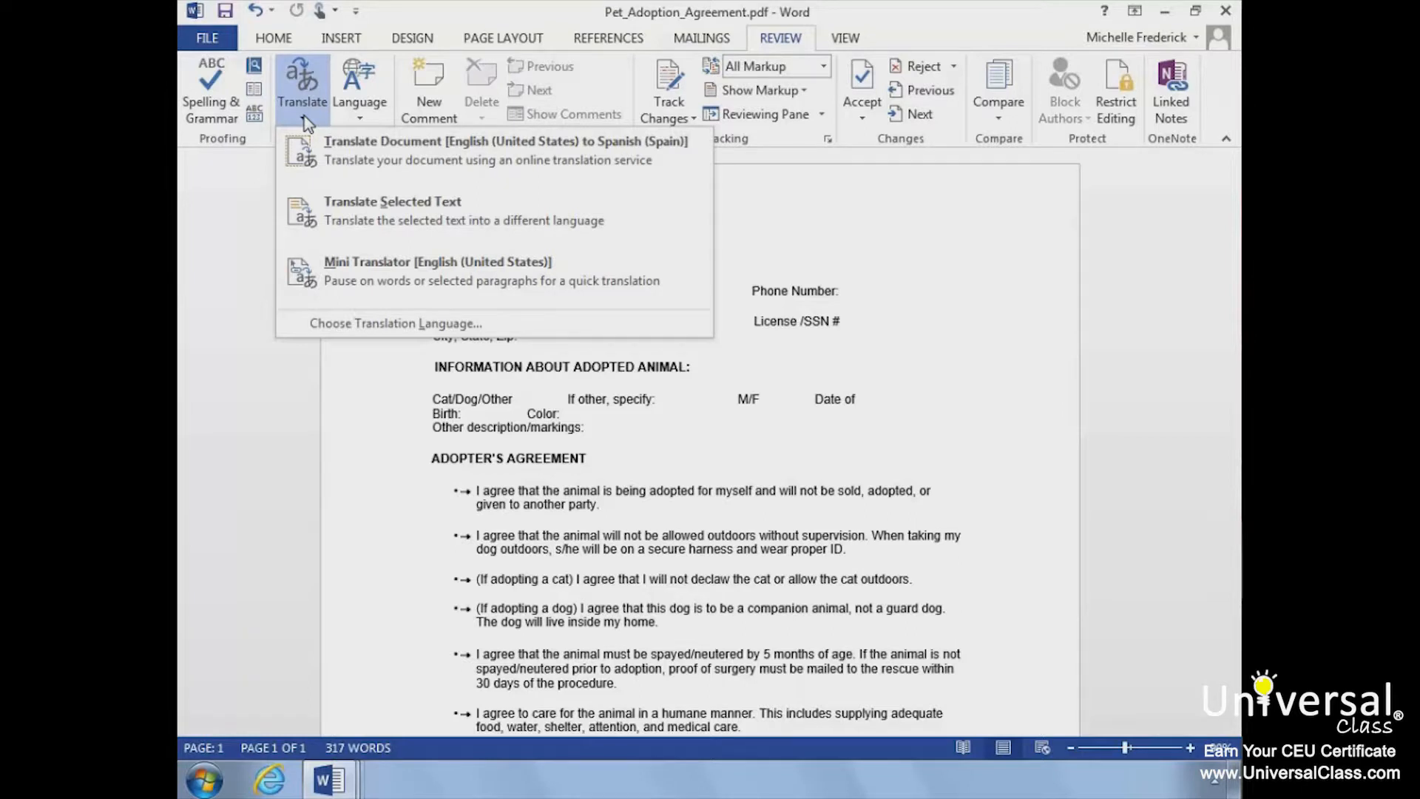
{"action": "left_click", "coordinate": [349, 325]}
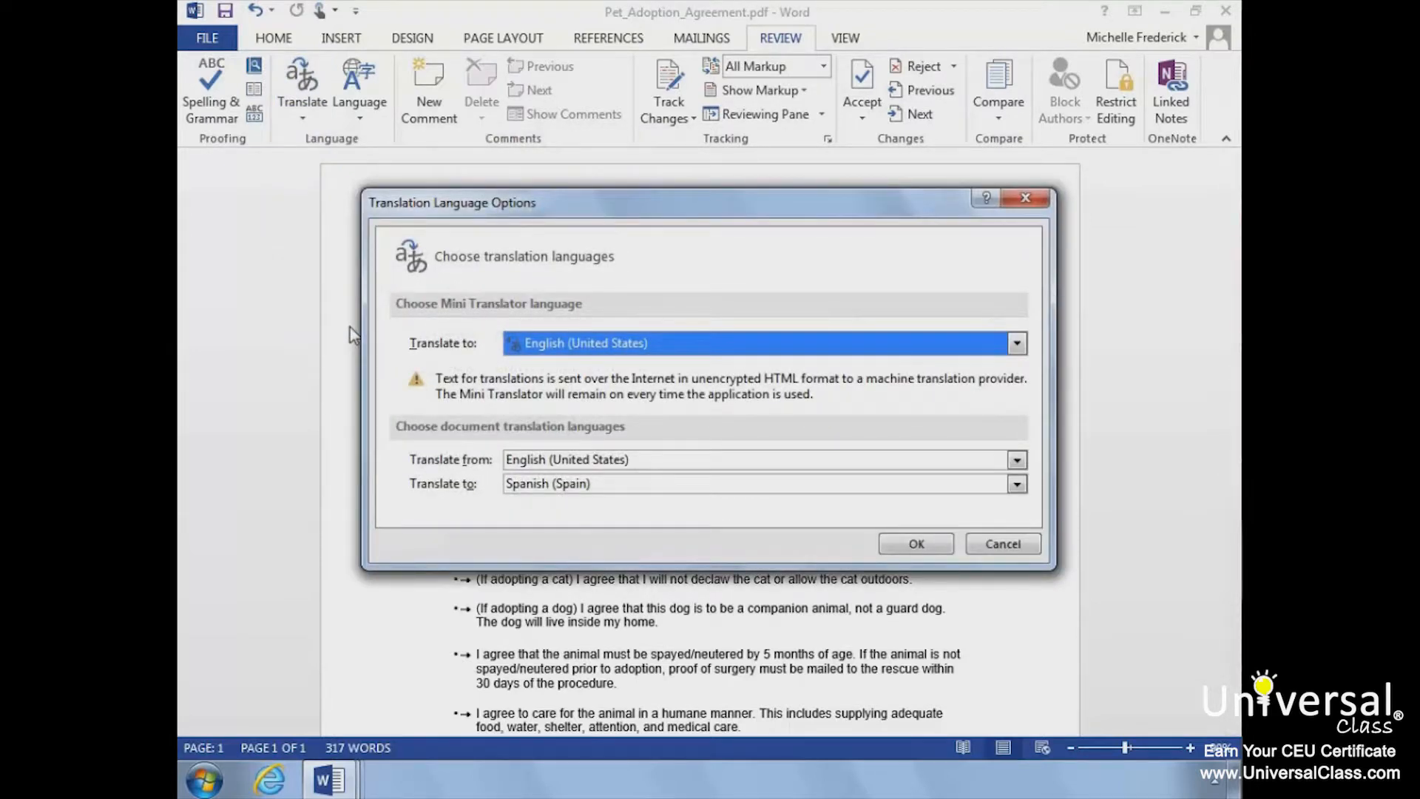
{"action": "left_click", "coordinate": [651, 485]}
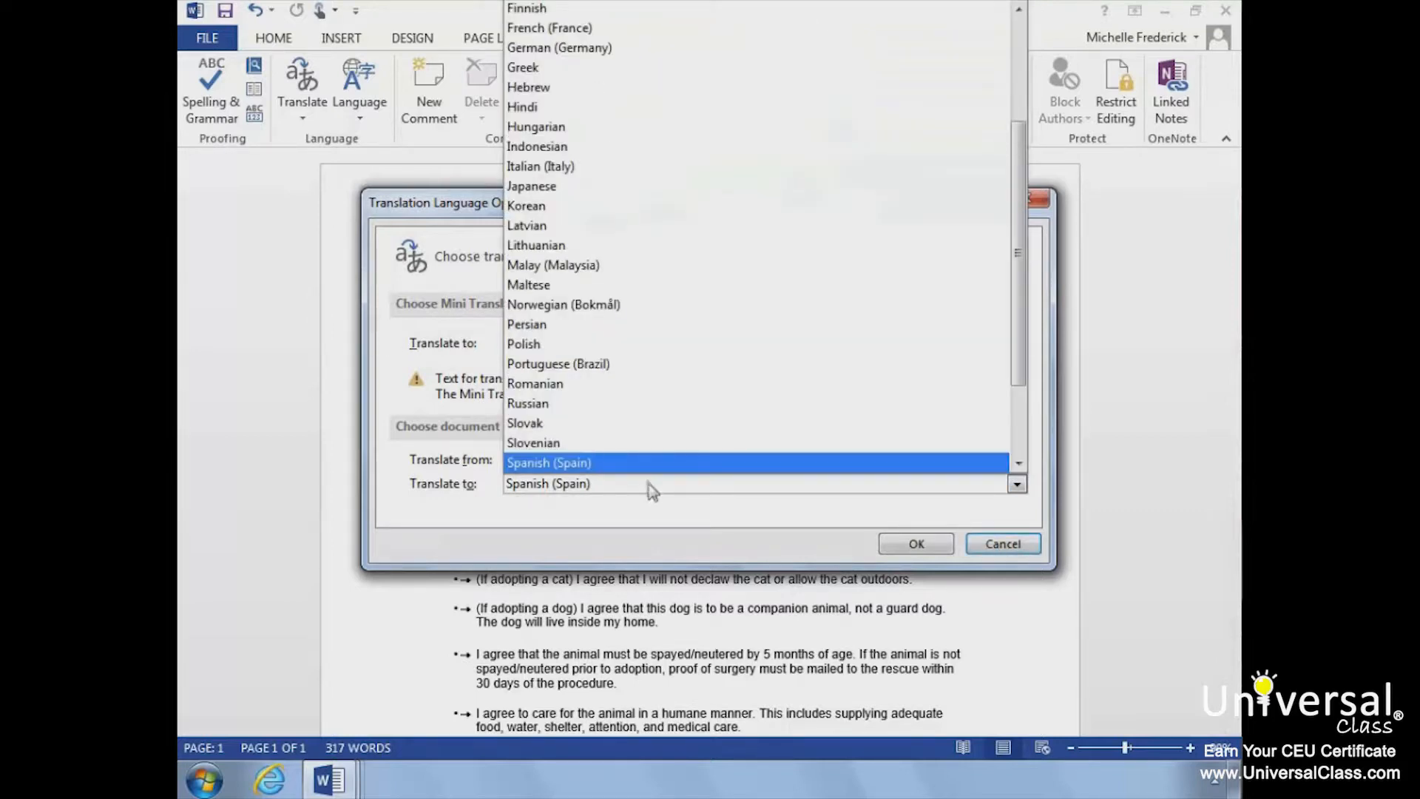
{"action": "left_click", "coordinate": [895, 544]}
{"action": "left_click", "coordinate": [895, 545]}
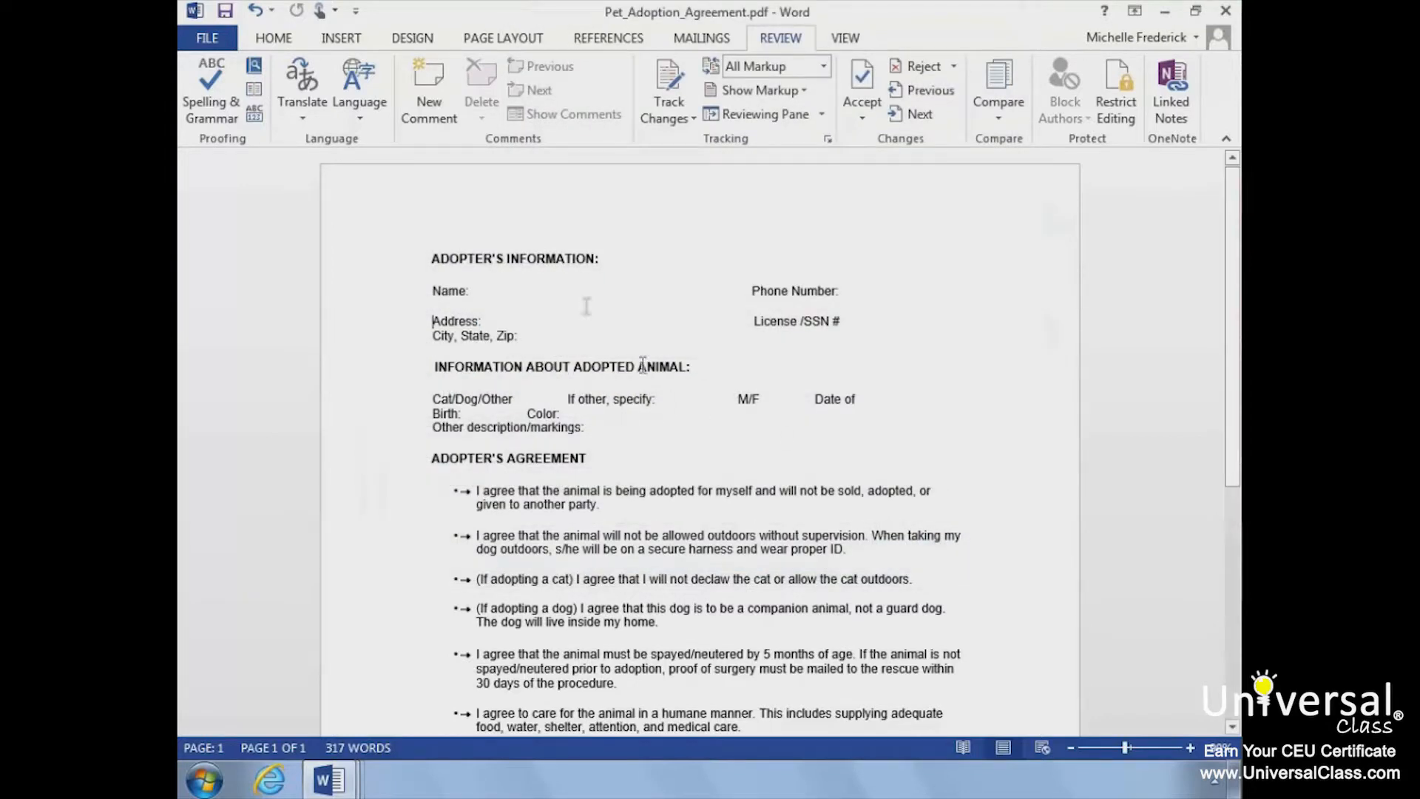
Step: Translate the whole agreement from English to Spanish through the online service, view the translation and close its browser window
{"action": "left_click", "coordinate": [304, 115]}
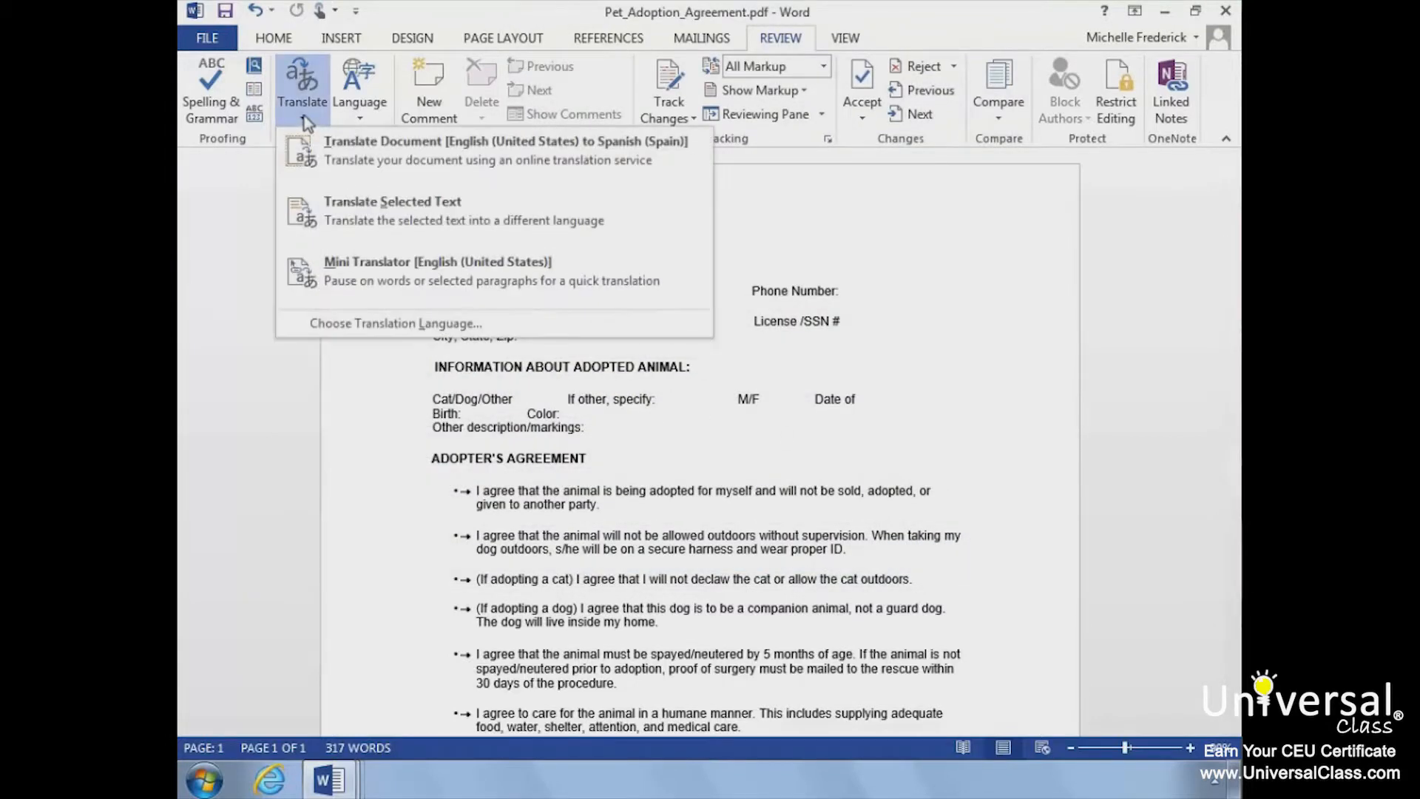
{"action": "left_click", "coordinate": [344, 163]}
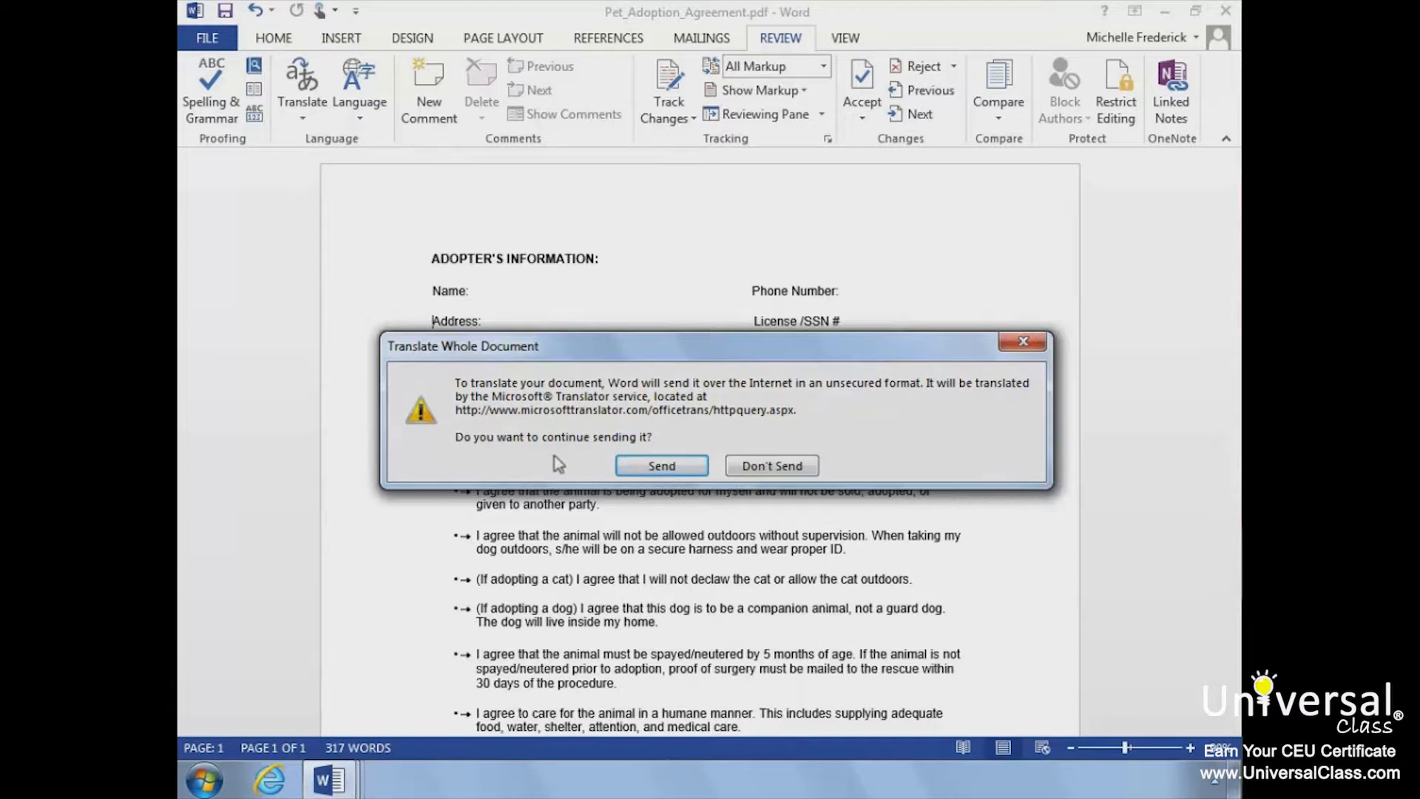
{"action": "left_click", "coordinate": [657, 466]}
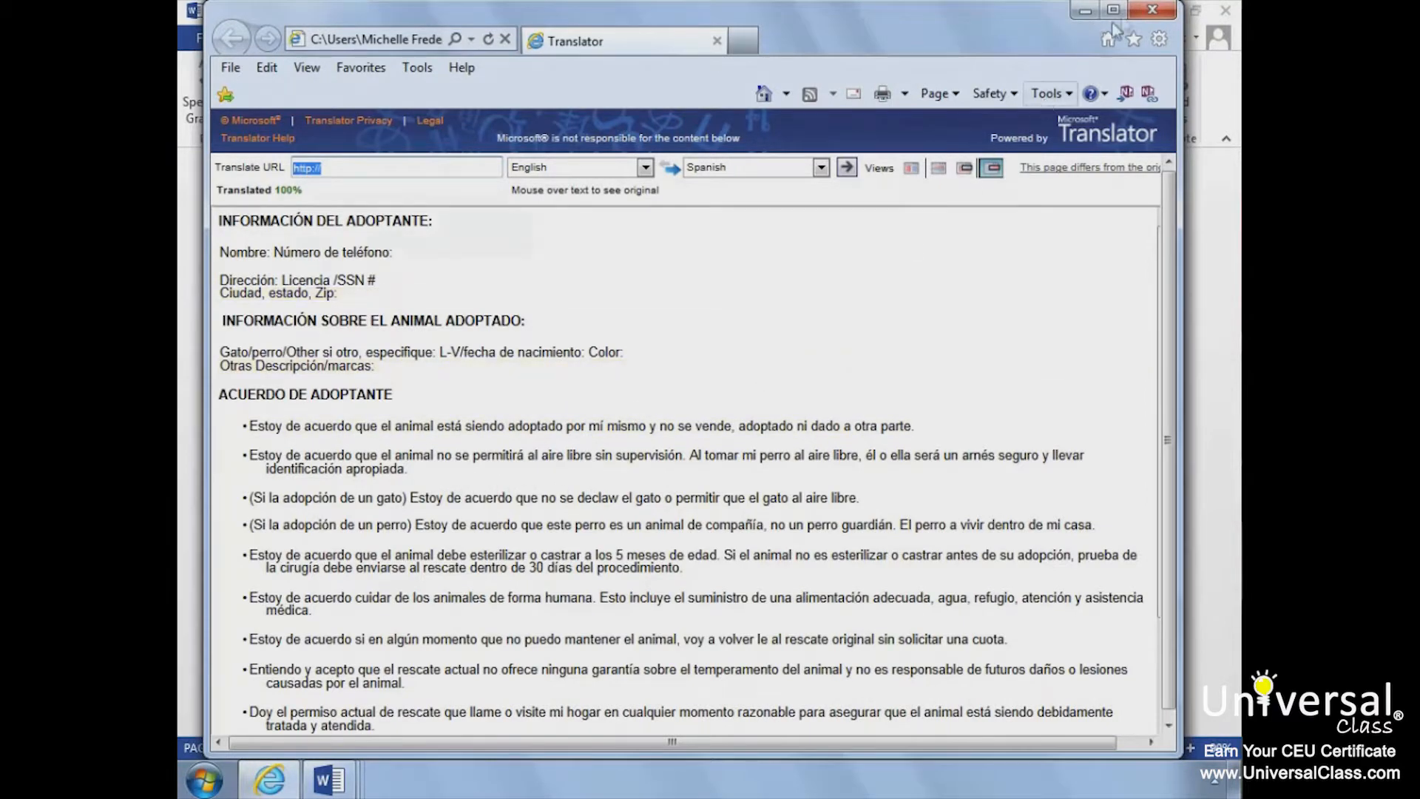
{"action": "left_click", "coordinate": [1151, 10]}
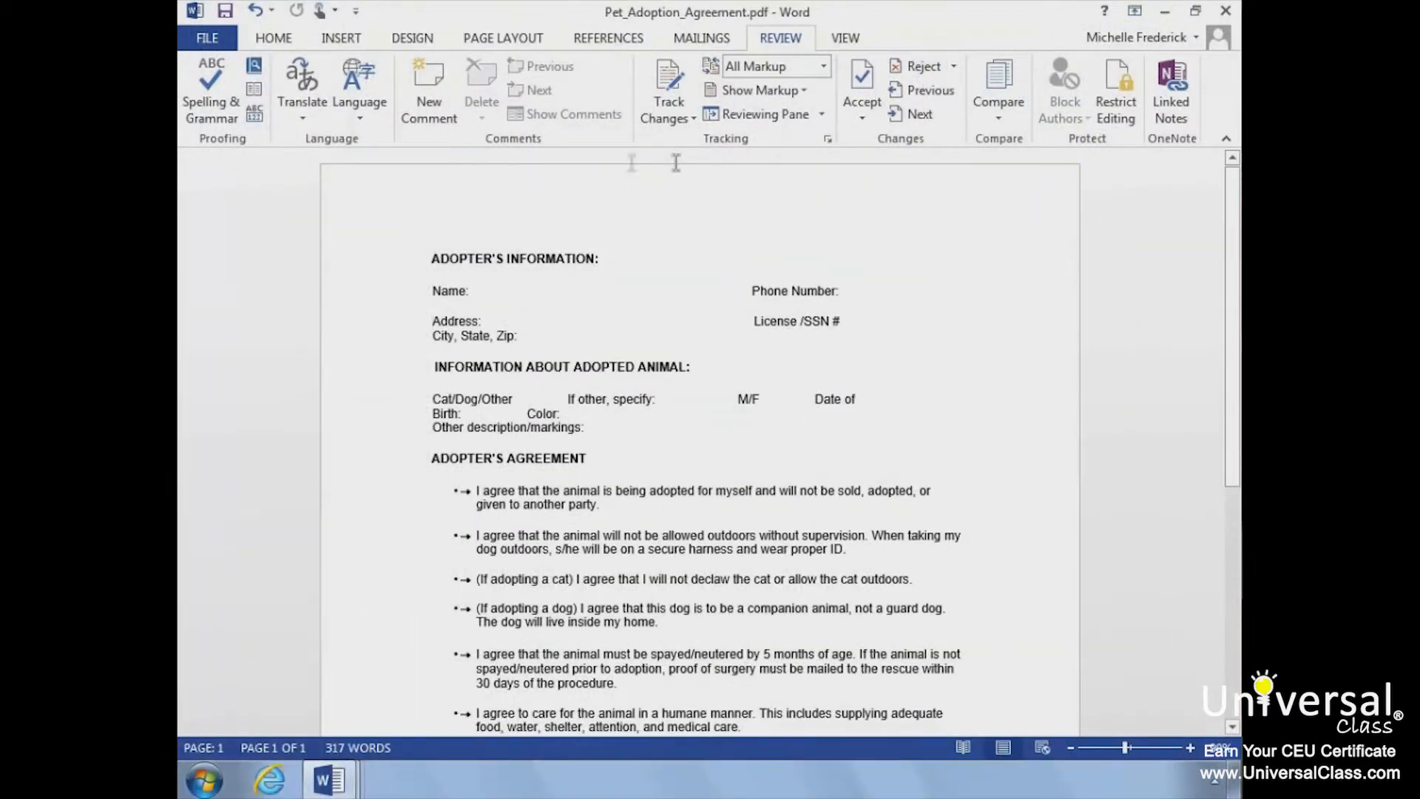
Step: Set up the adoption agreement's print job with a custom page selection of 2,3,4
{"action": "left_click", "coordinate": [220, 44]}
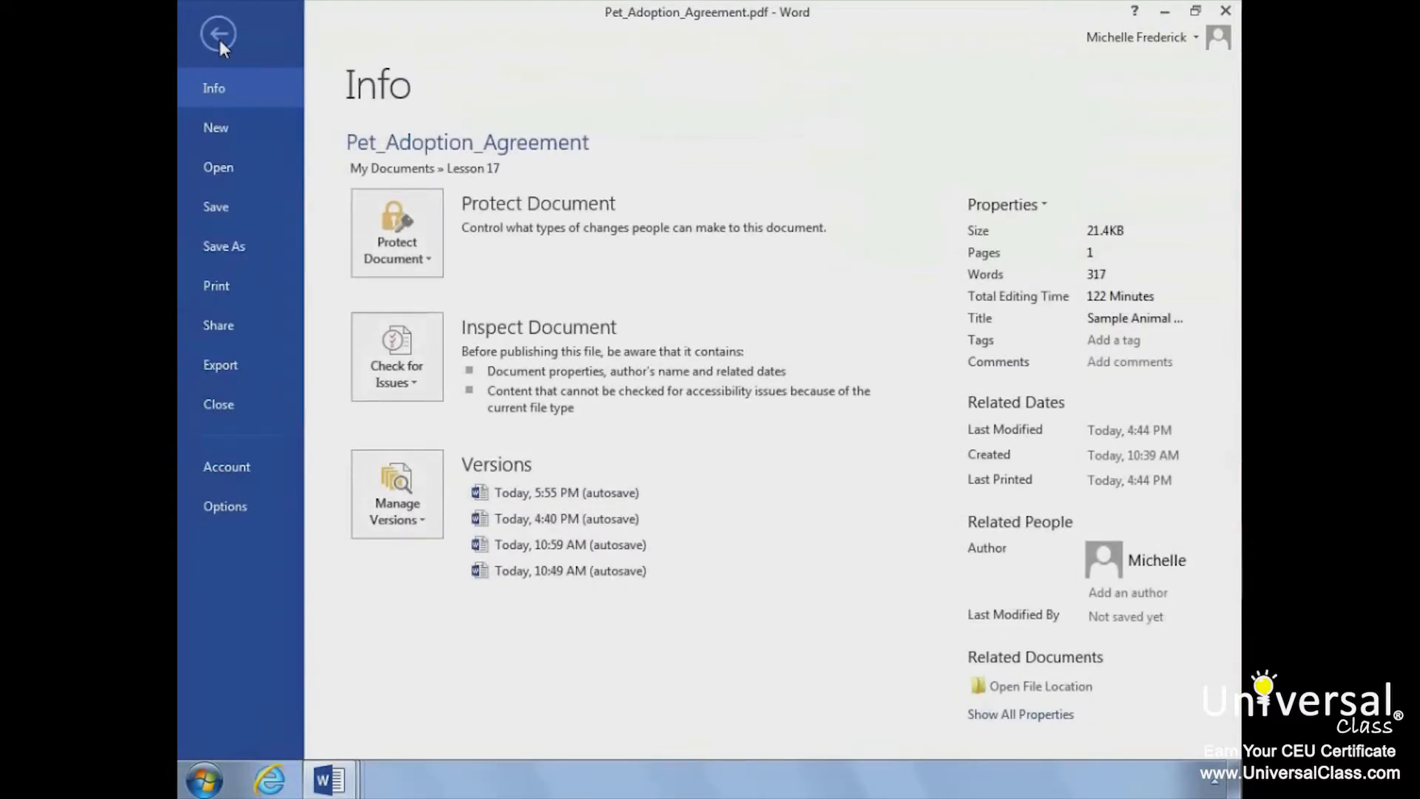
{"action": "left_click", "coordinate": [220, 279]}
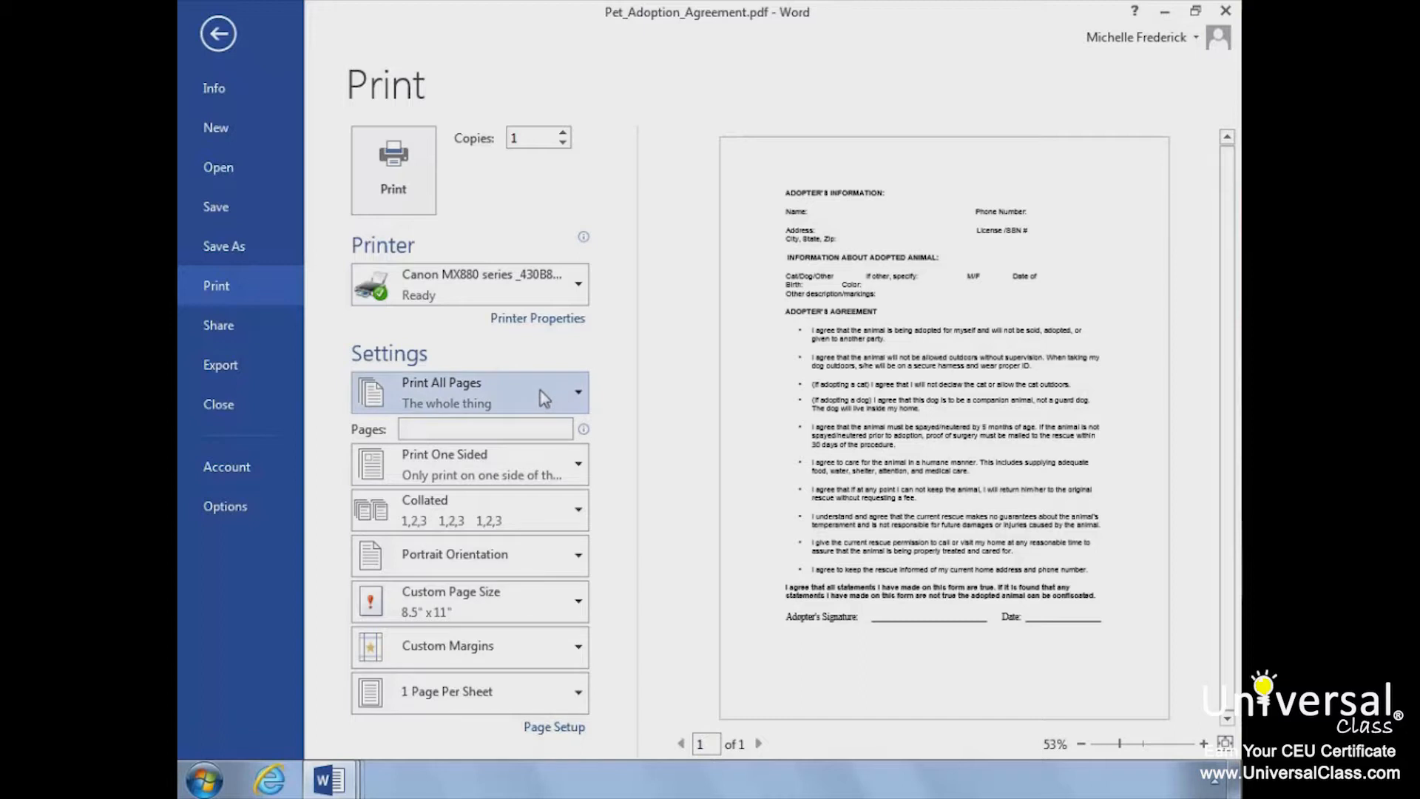
{"action": "left_click", "coordinate": [505, 419]}
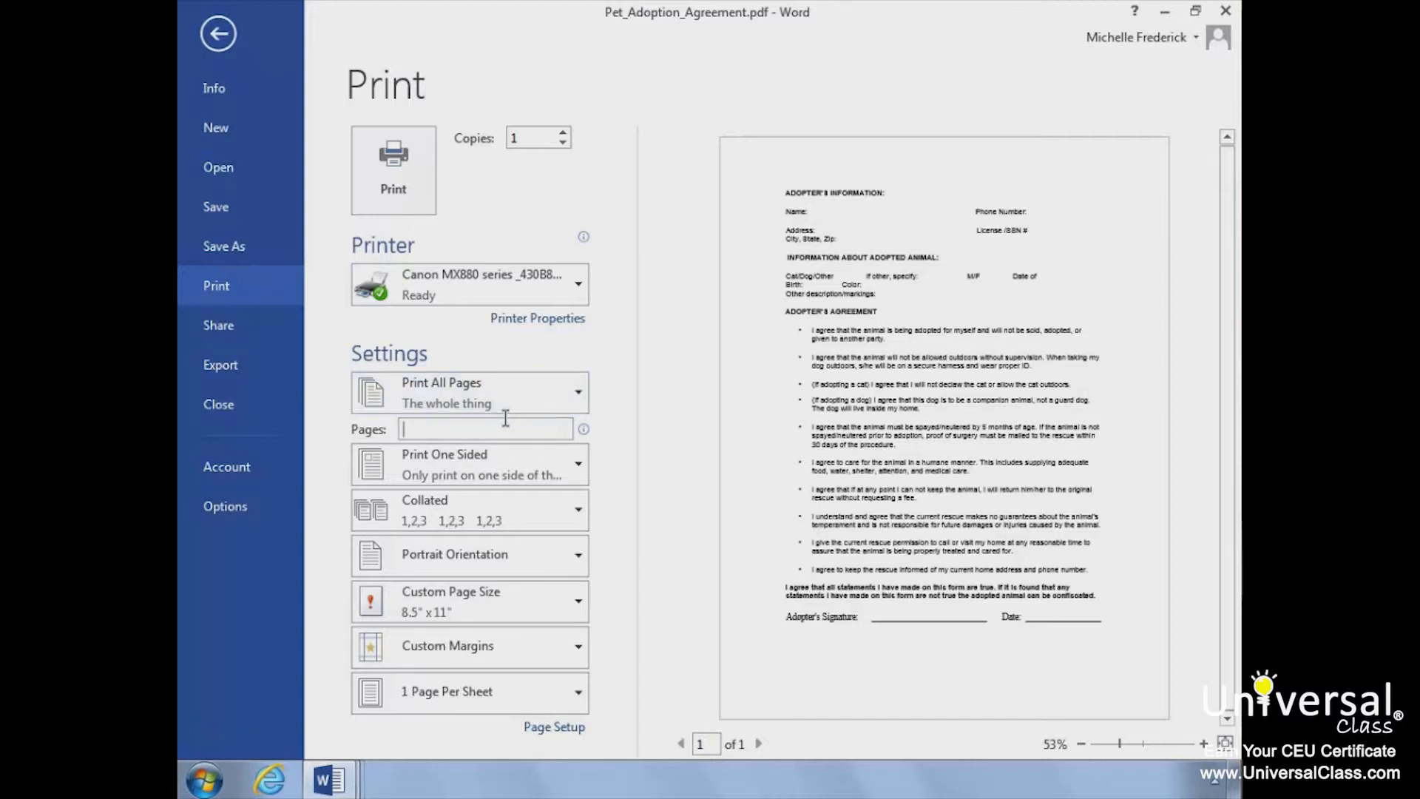
{"action": "type", "text": "2,3"}
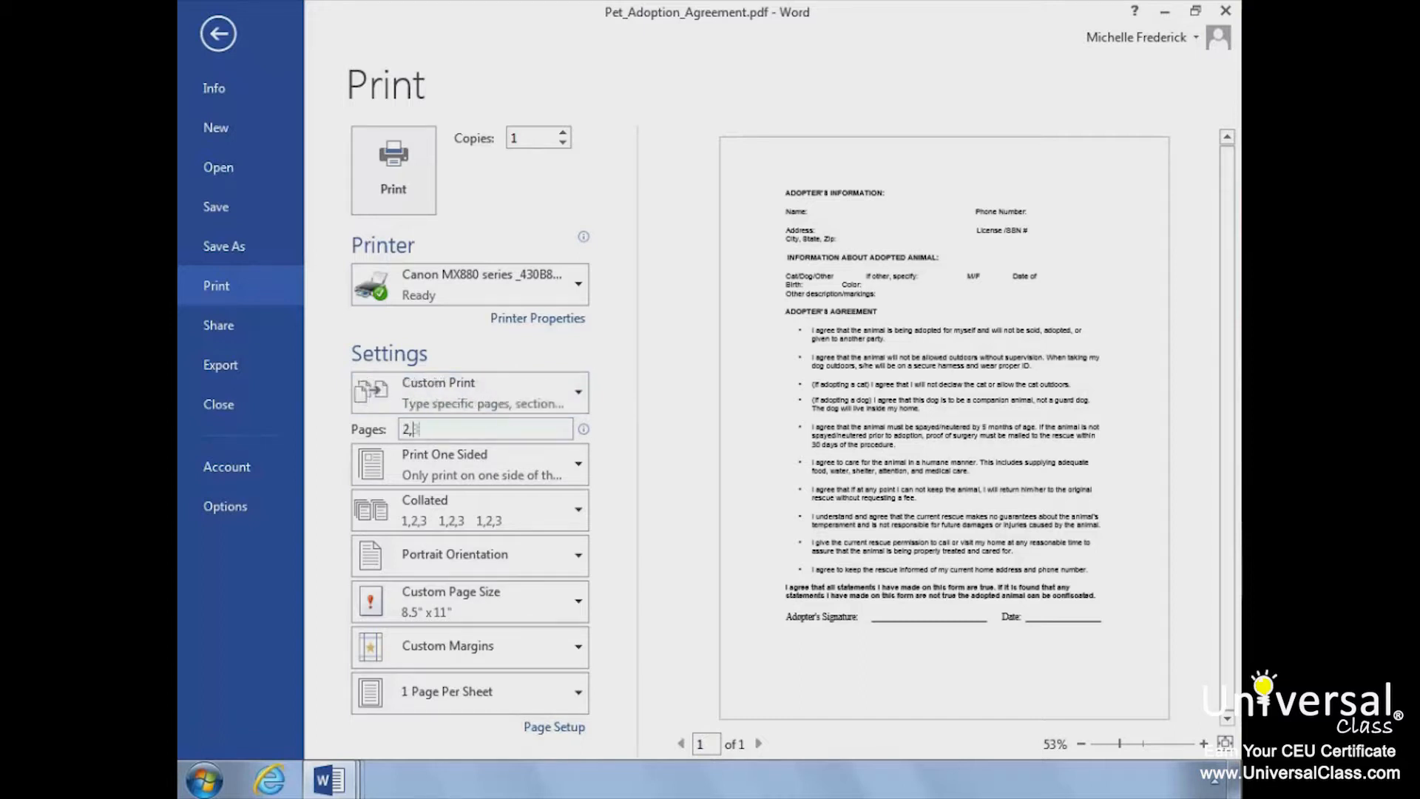
{"action": "type", "text": ",4"}
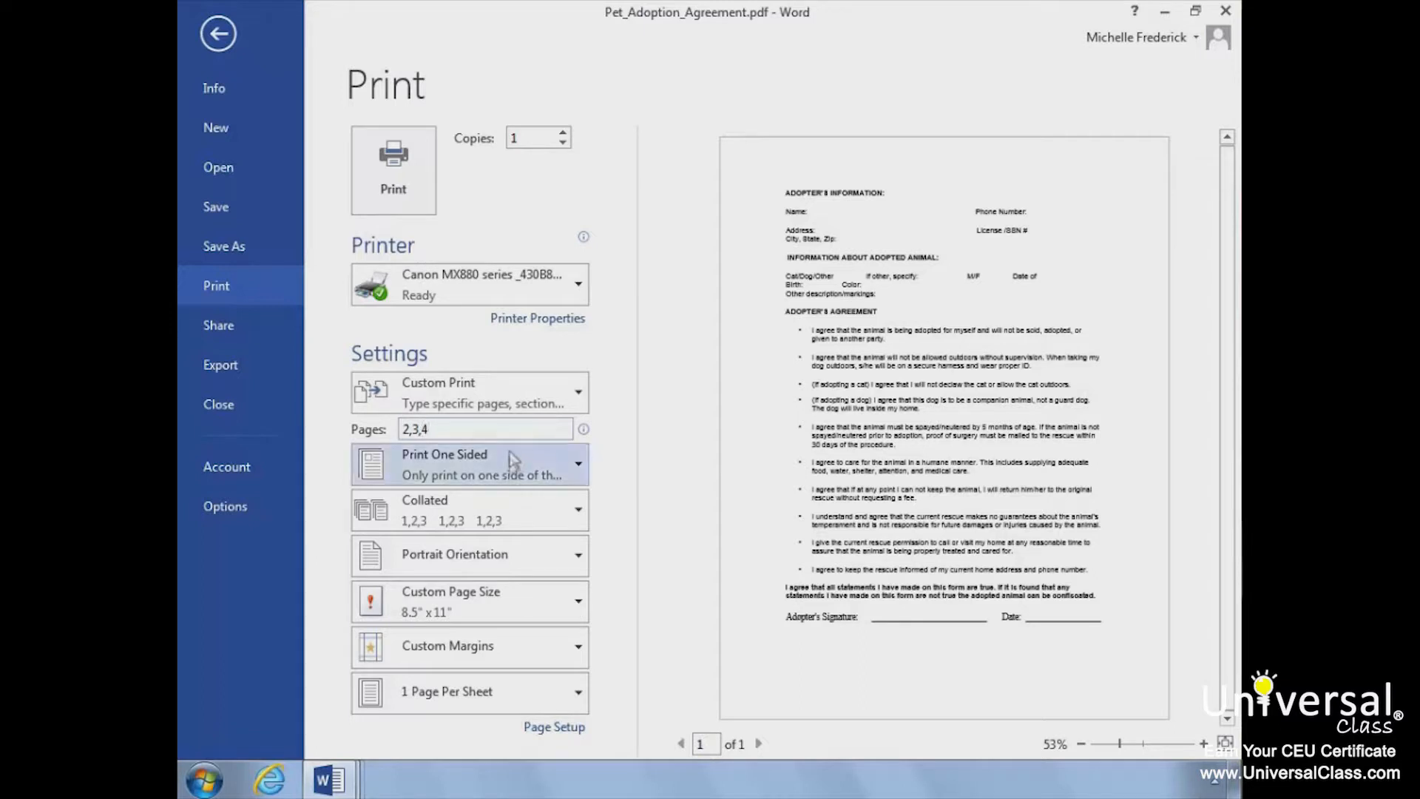
Step: Review the one- or two-sided, collation and orientation choices for the print job, and print the agreement
{"action": "left_click", "coordinate": [582, 475]}
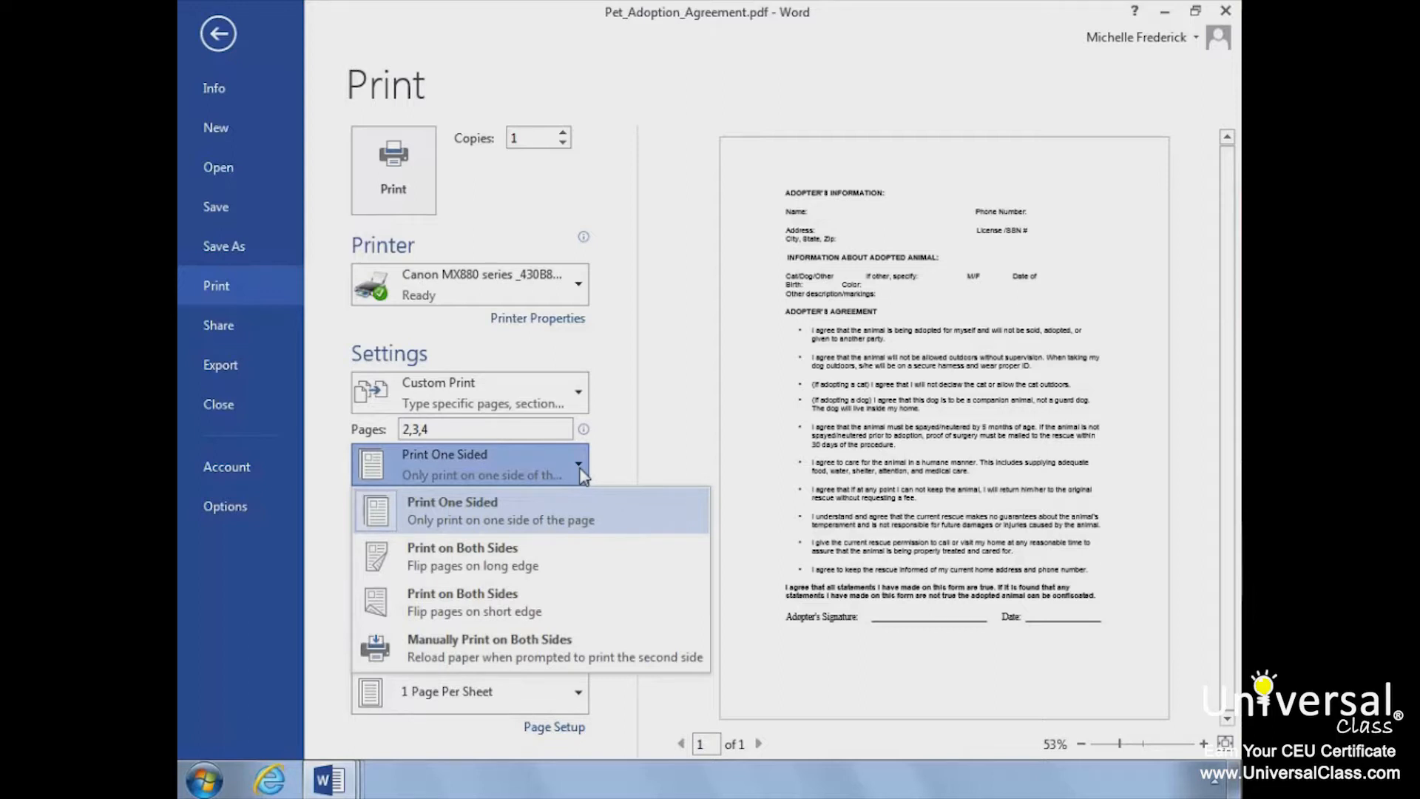
{"action": "left_click", "coordinate": [612, 453]}
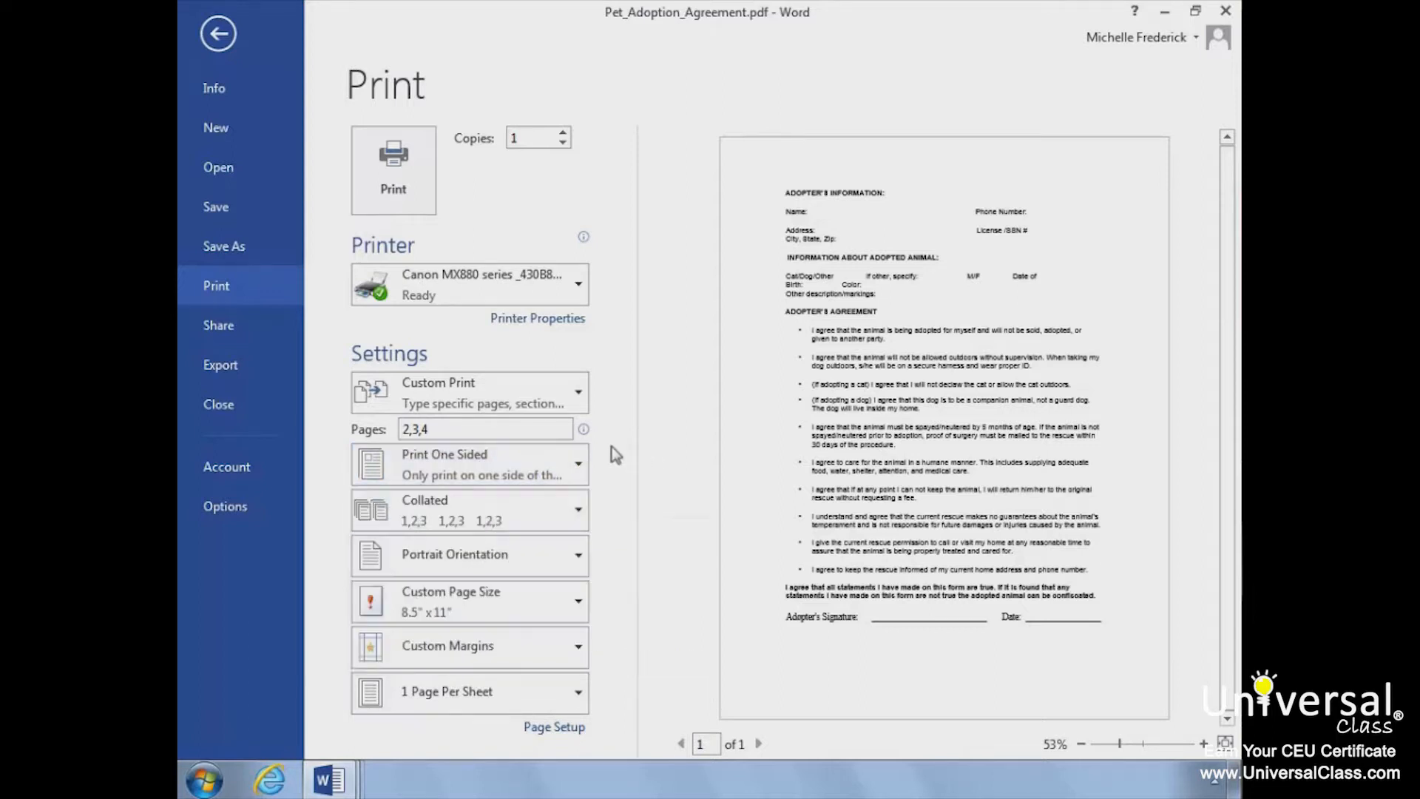
{"action": "left_click", "coordinate": [579, 510]}
{"action": "left_click", "coordinate": [574, 510]}
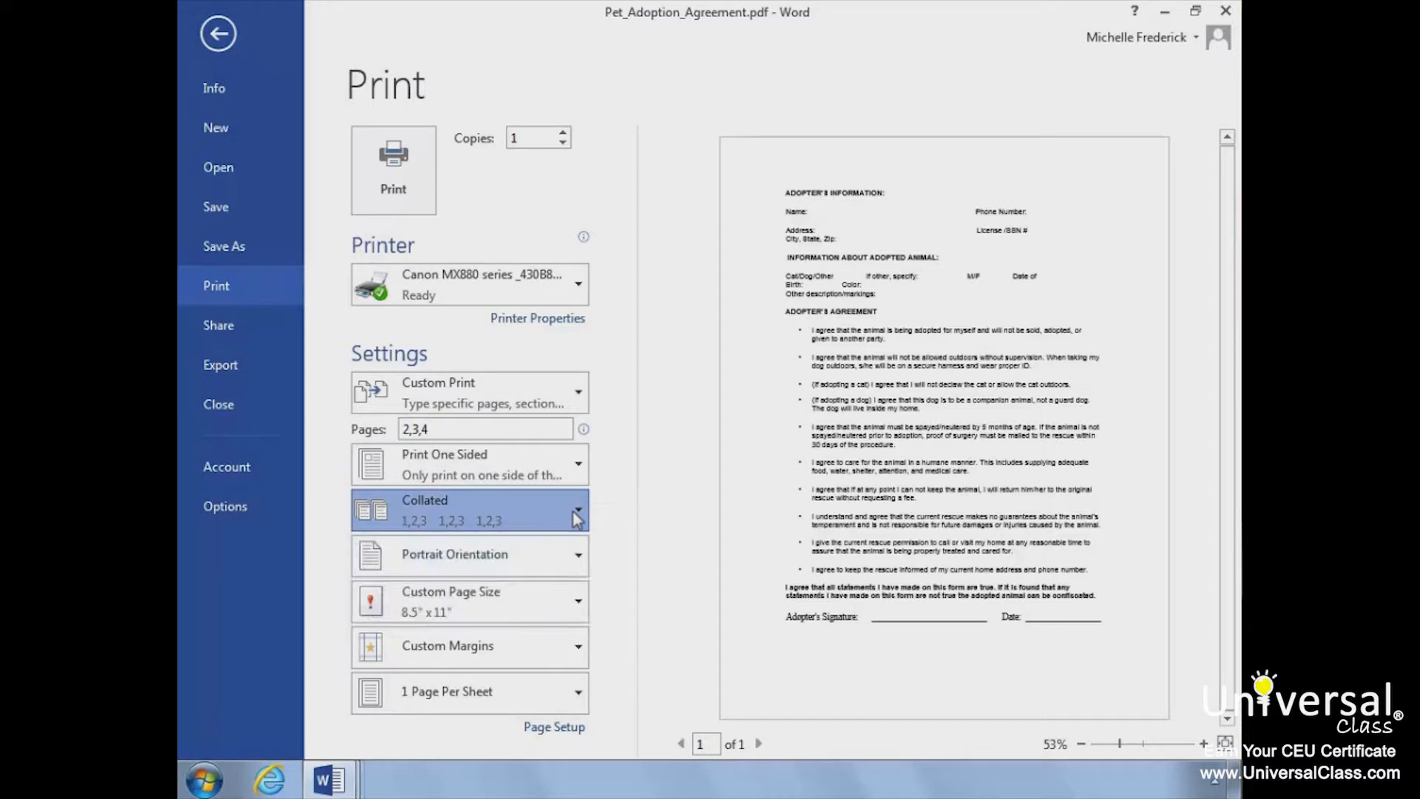
{"action": "left_click", "coordinate": [582, 555]}
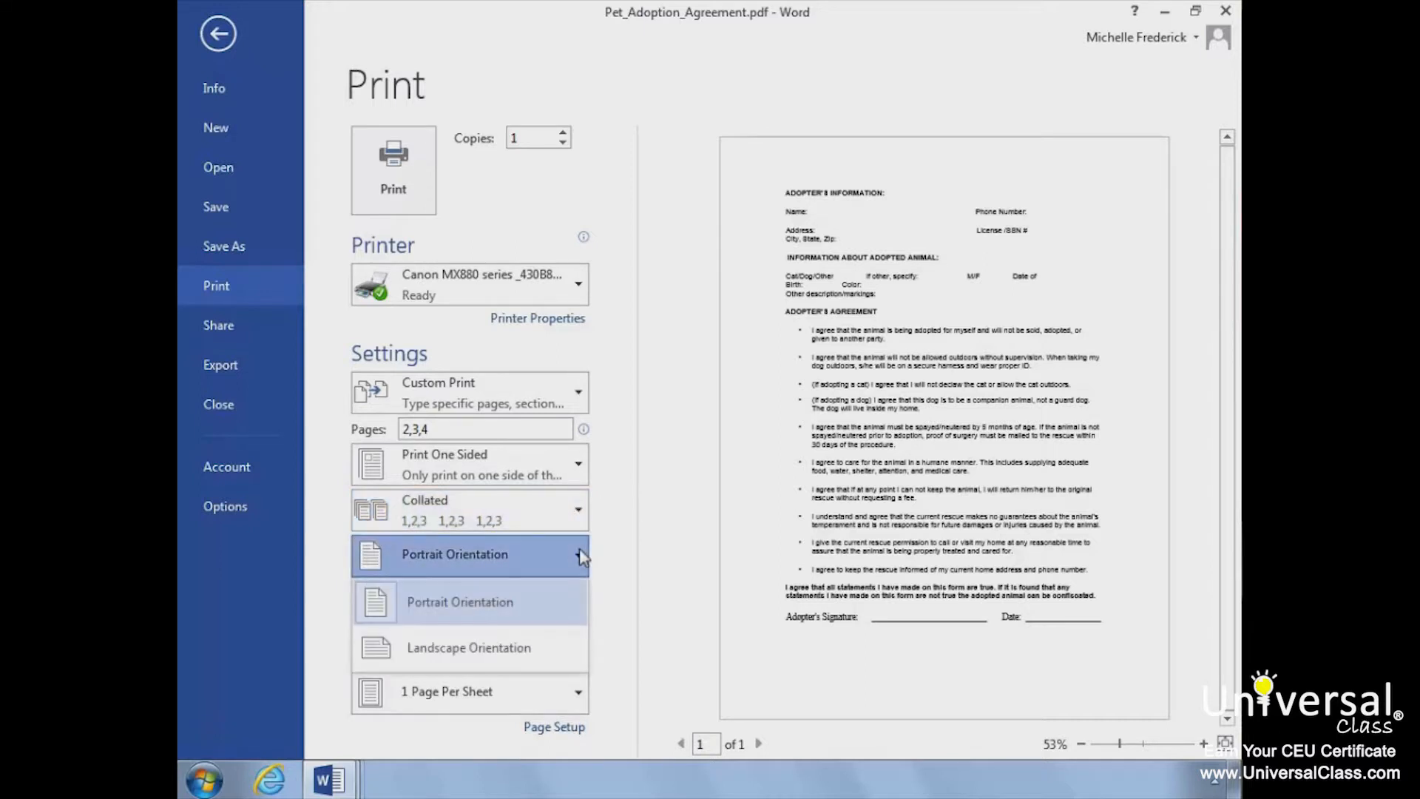
{"action": "left_click", "coordinate": [583, 557]}
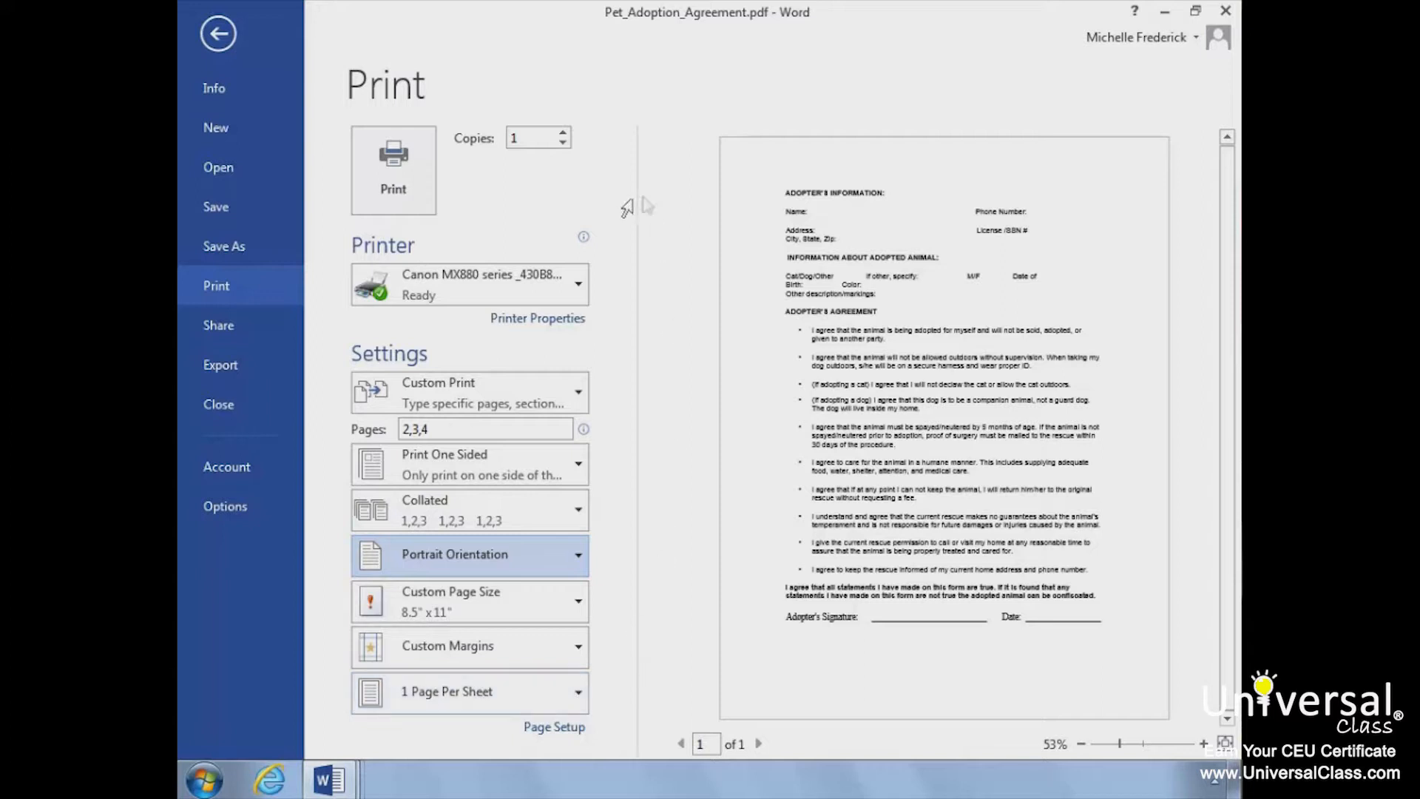
{"action": "left_click", "coordinate": [414, 171]}
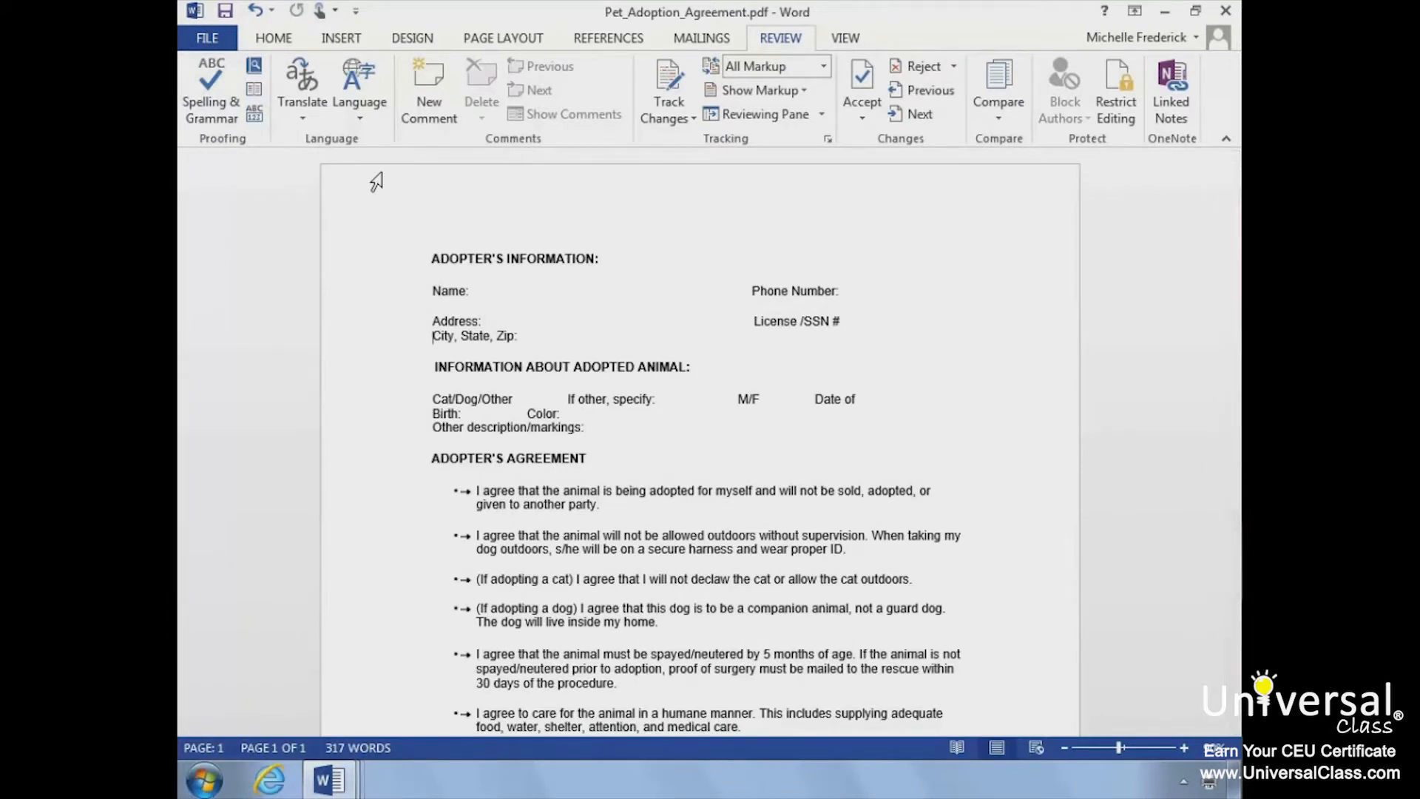
Step: Save the agreement as the Word document Pet_Adoption_Agreement.docx in the Word 2013 Project File folder on SkyDrive
{"action": "left_click", "coordinate": [274, 41]}
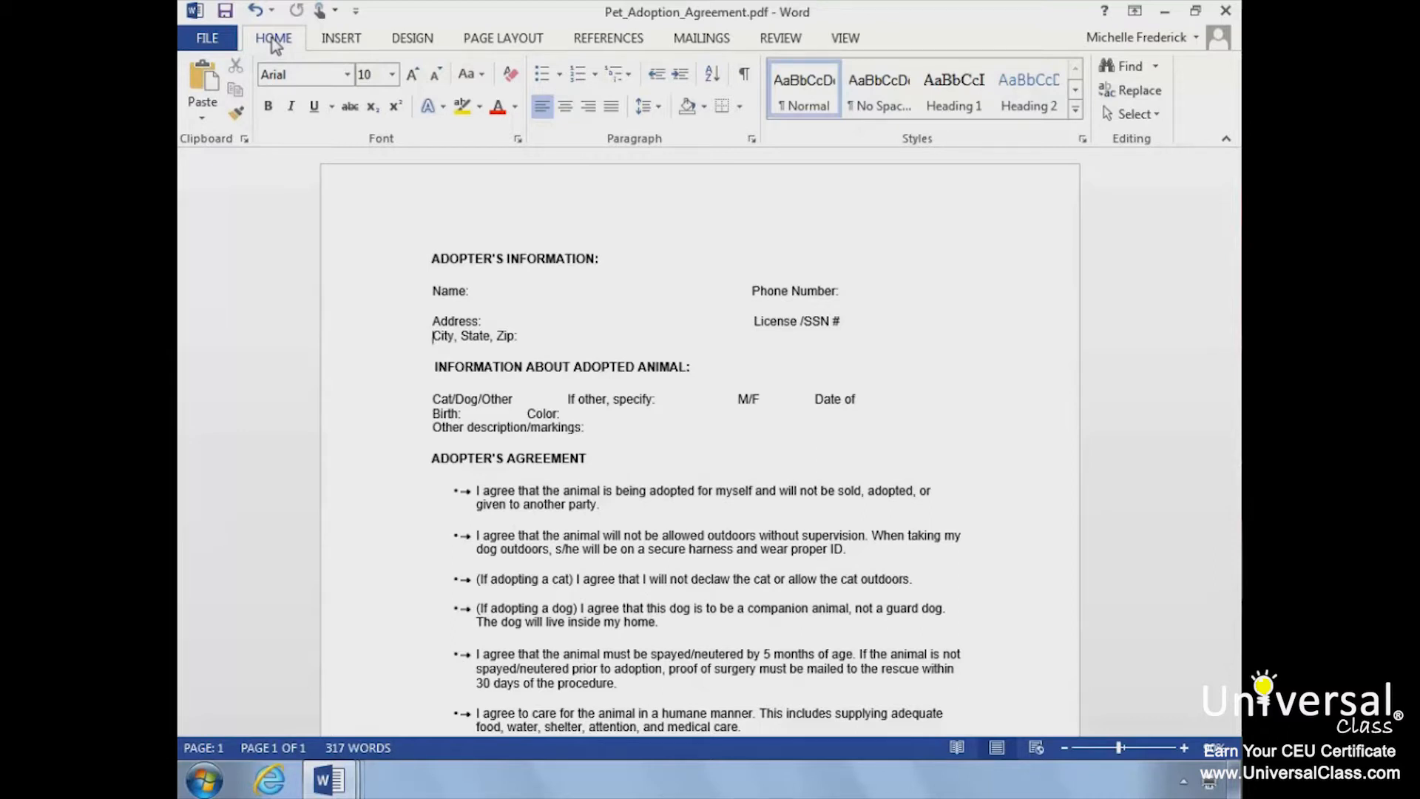
{"action": "left_click", "coordinate": [208, 41]}
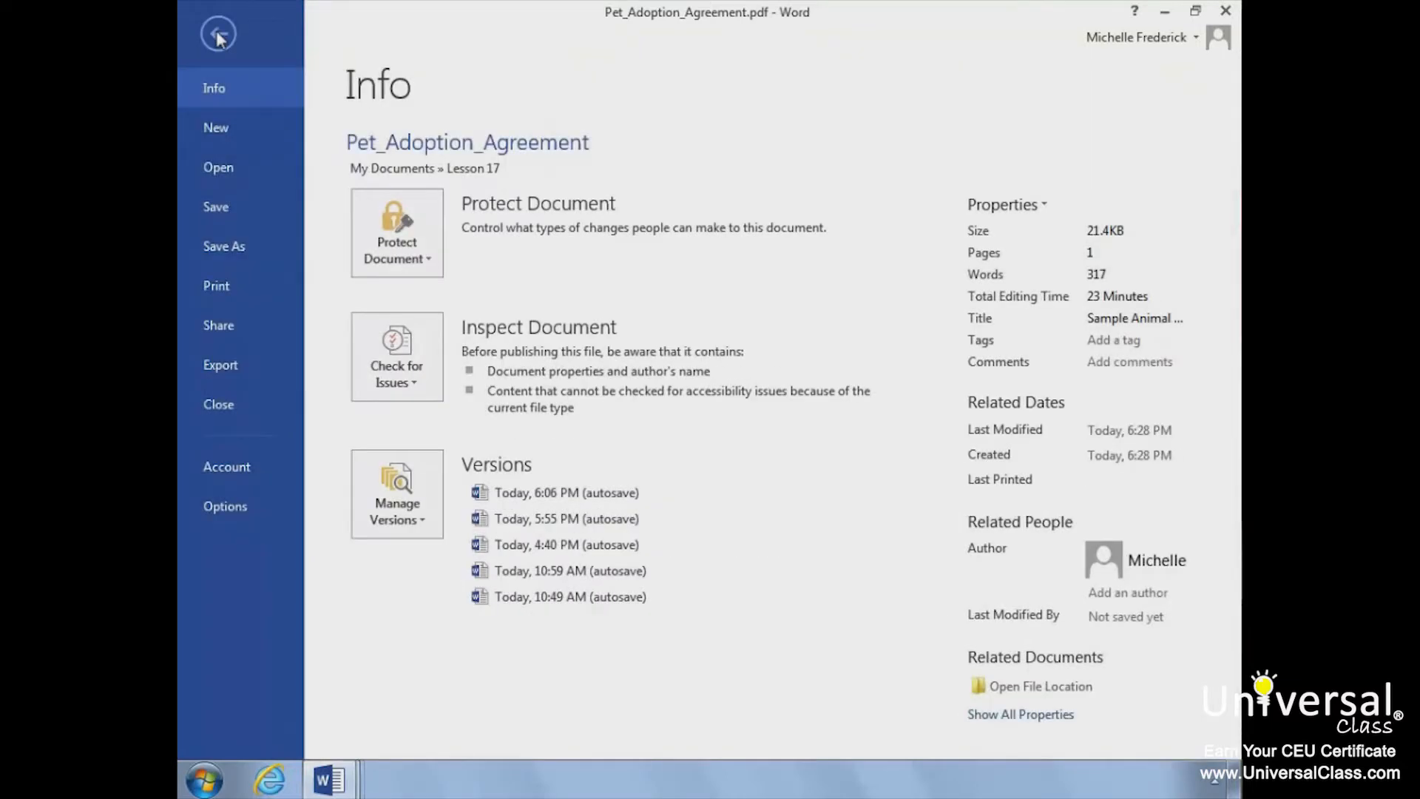
{"action": "left_click", "coordinate": [230, 252]}
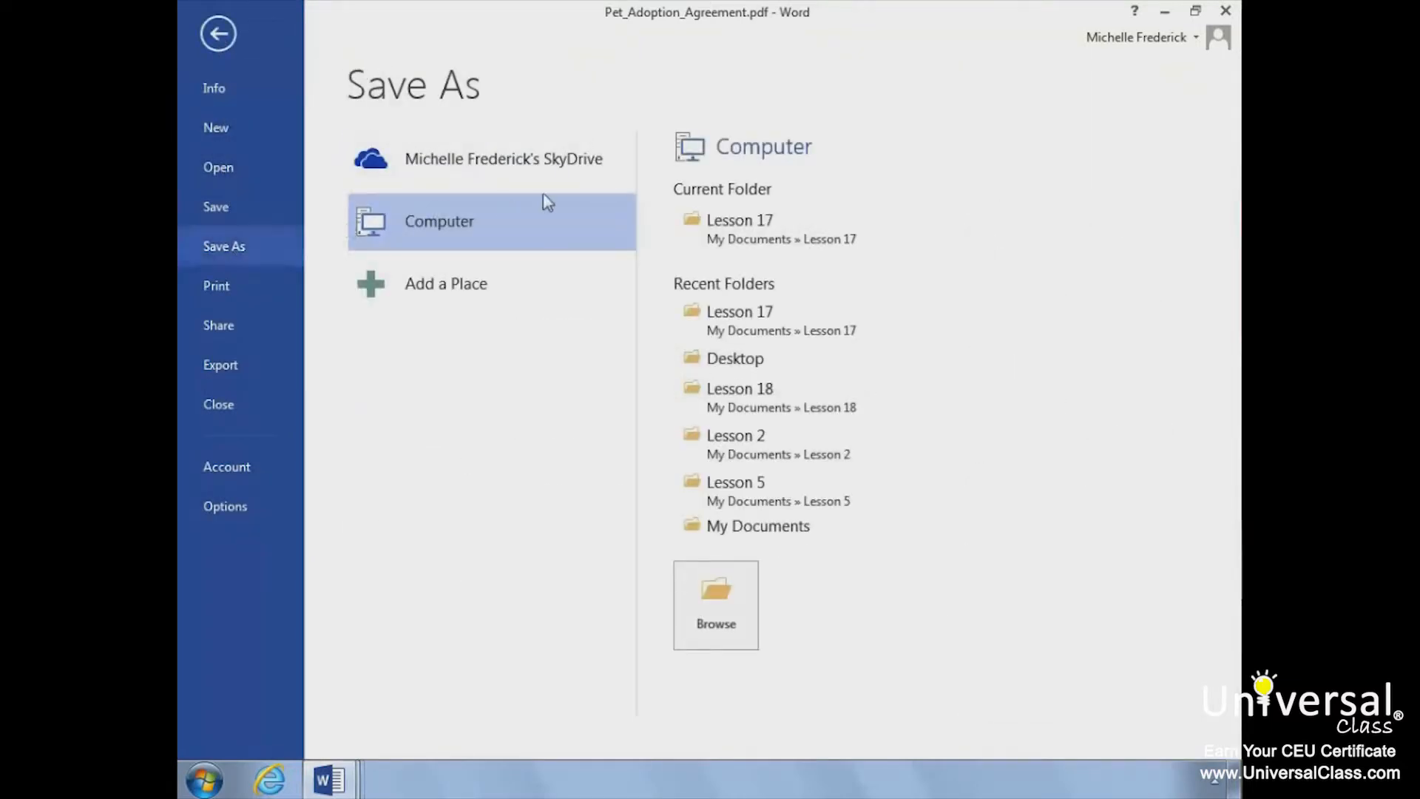
{"action": "left_click", "coordinate": [574, 174]}
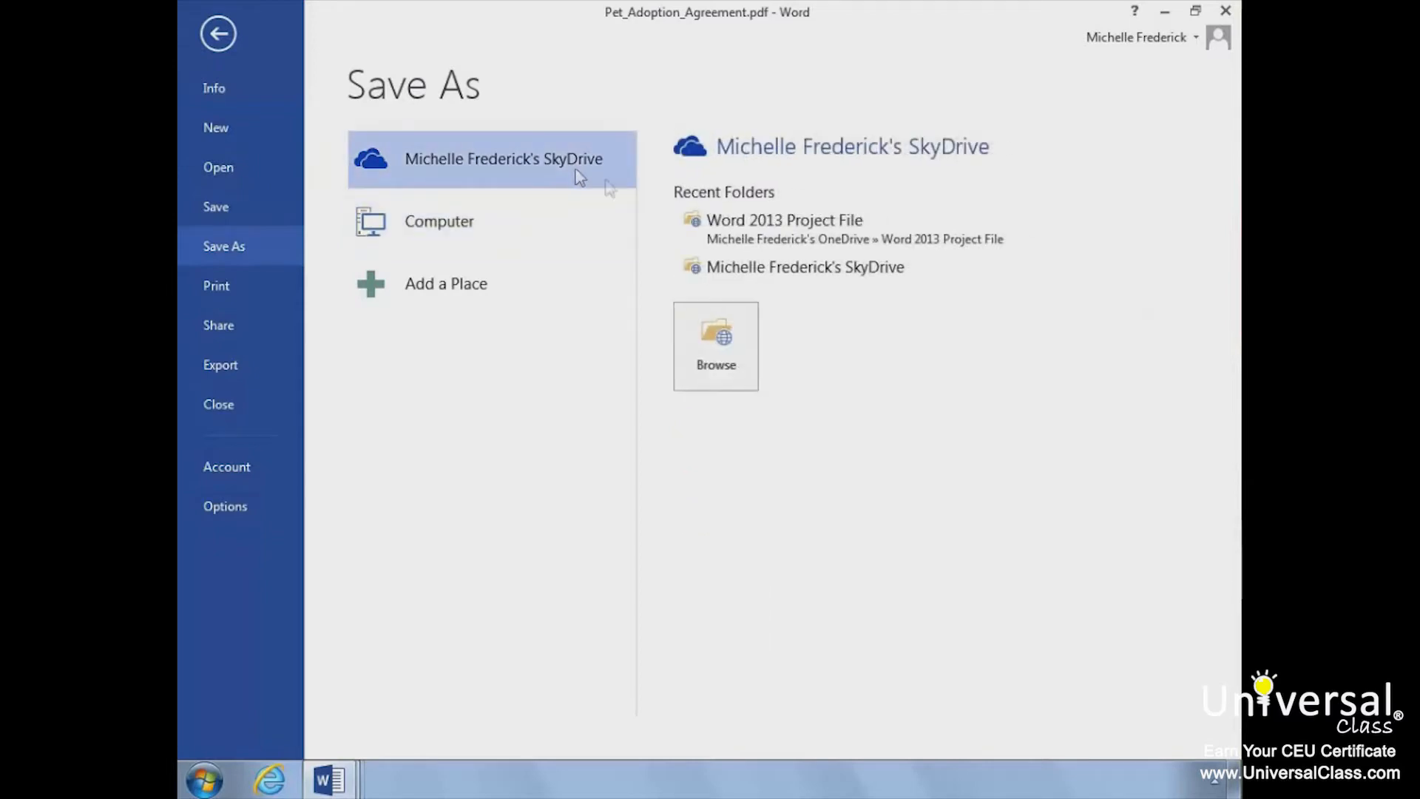
{"action": "left_click", "coordinate": [690, 230]}
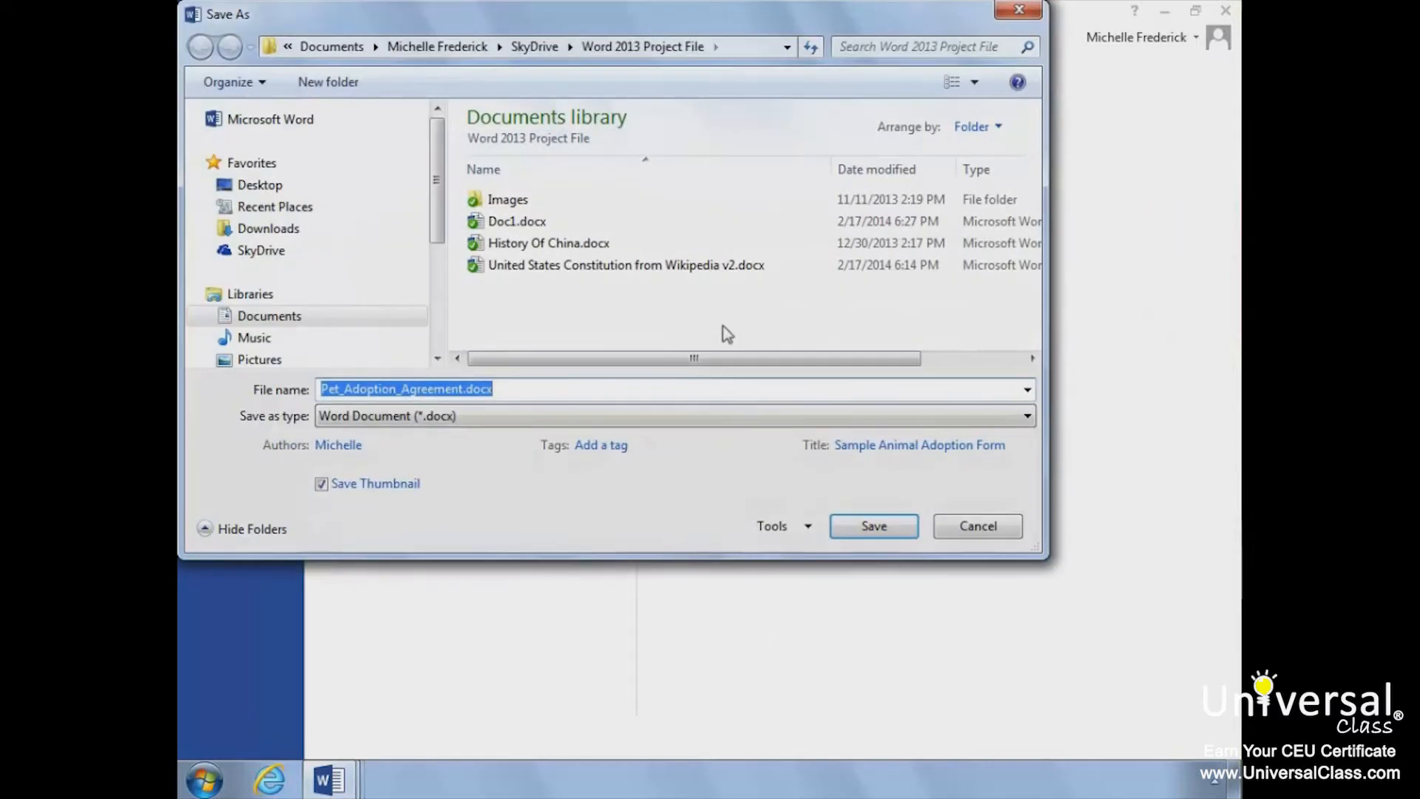
{"action": "left_click", "coordinate": [865, 527]}
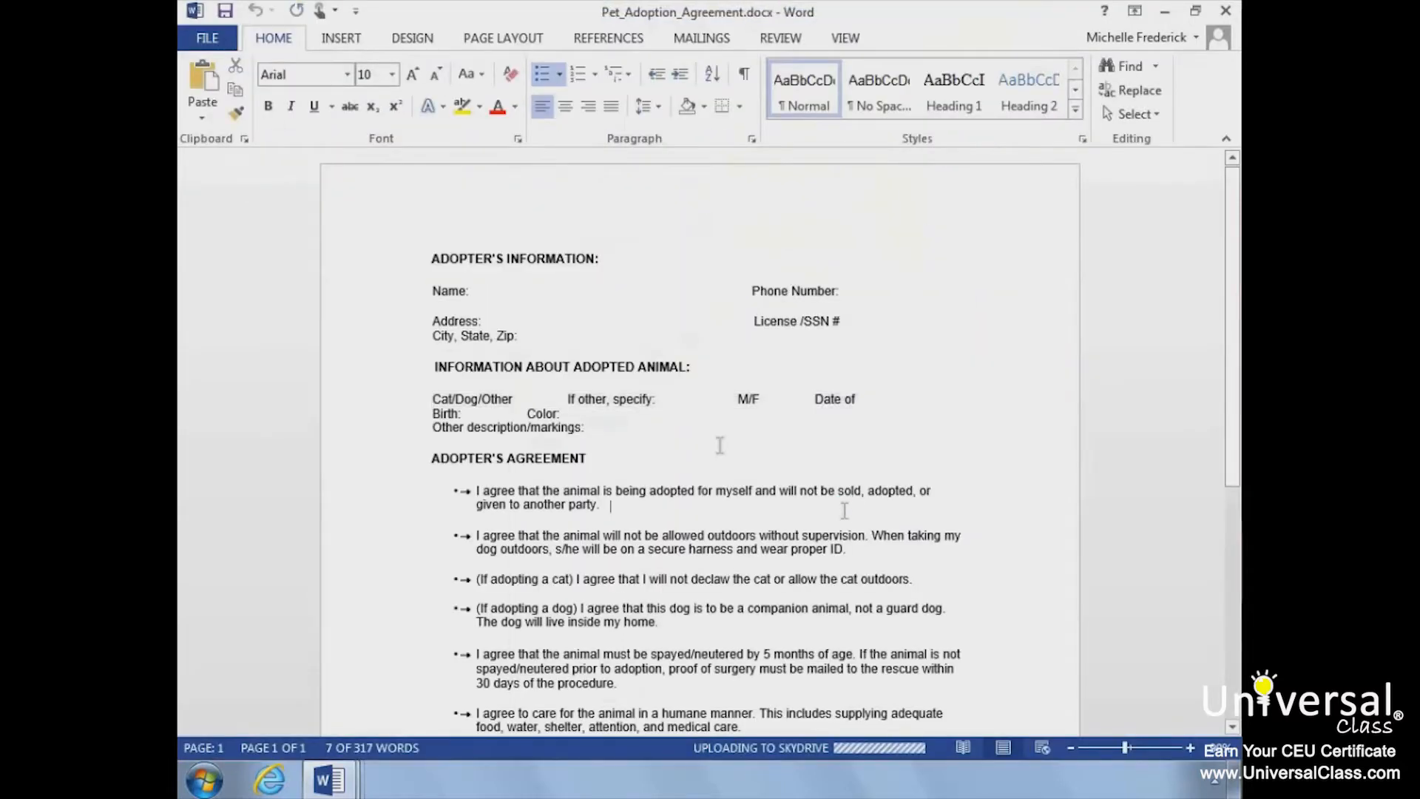
Step: Review the agreement's sharing choices: inviting people, sharing links, social networks, email and presenting online
{"action": "left_click", "coordinate": [209, 37]}
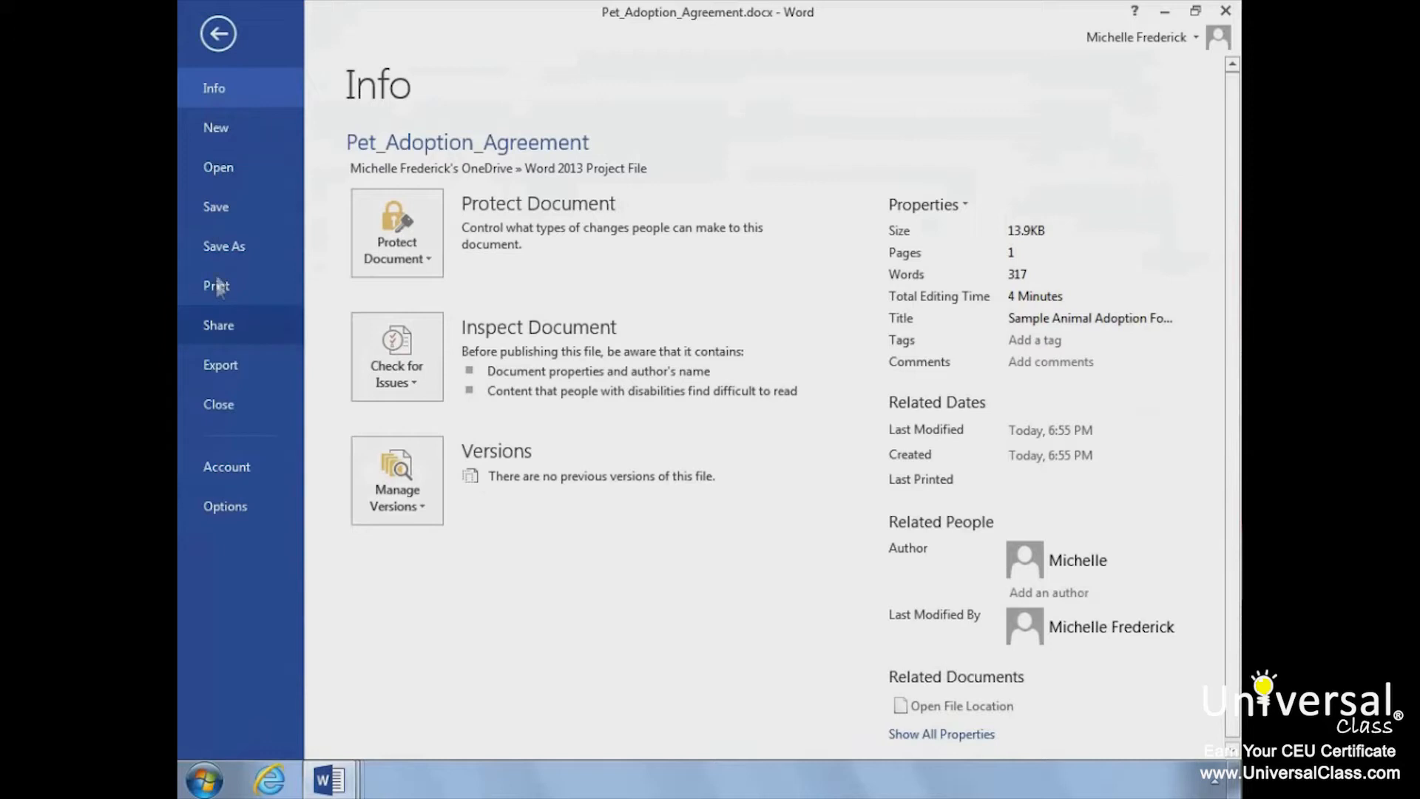
{"action": "left_click", "coordinate": [219, 334]}
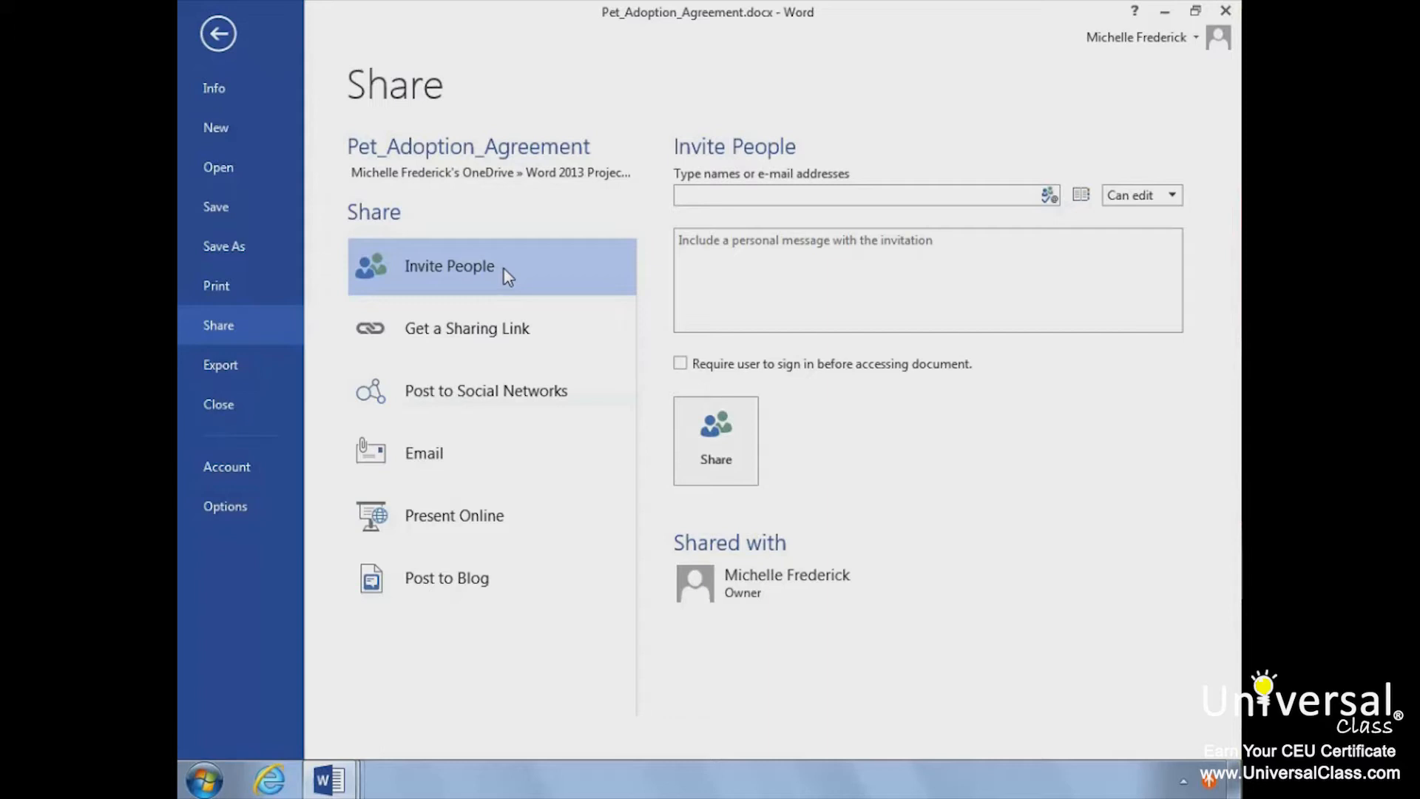
{"action": "left_click", "coordinate": [495, 339]}
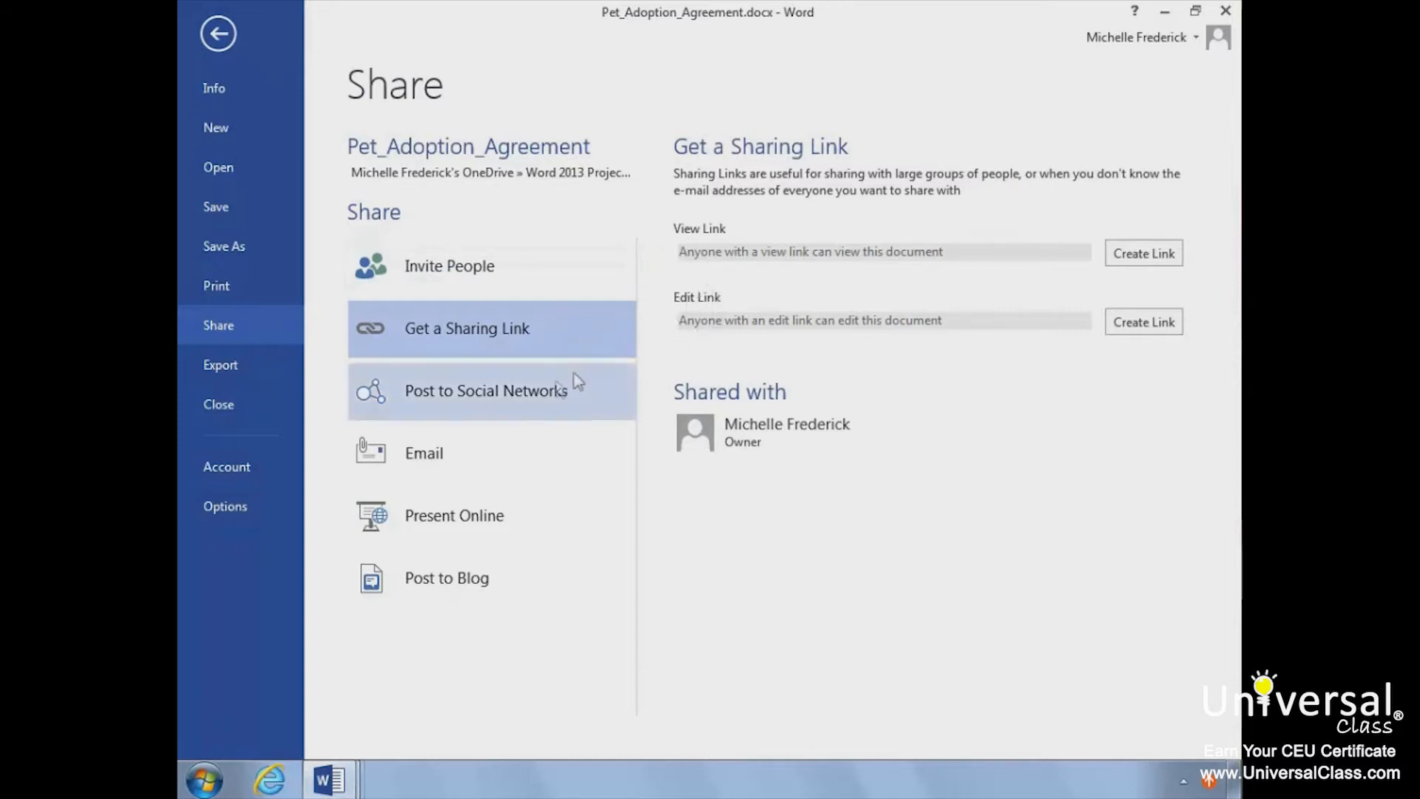
{"action": "left_click", "coordinate": [546, 400]}
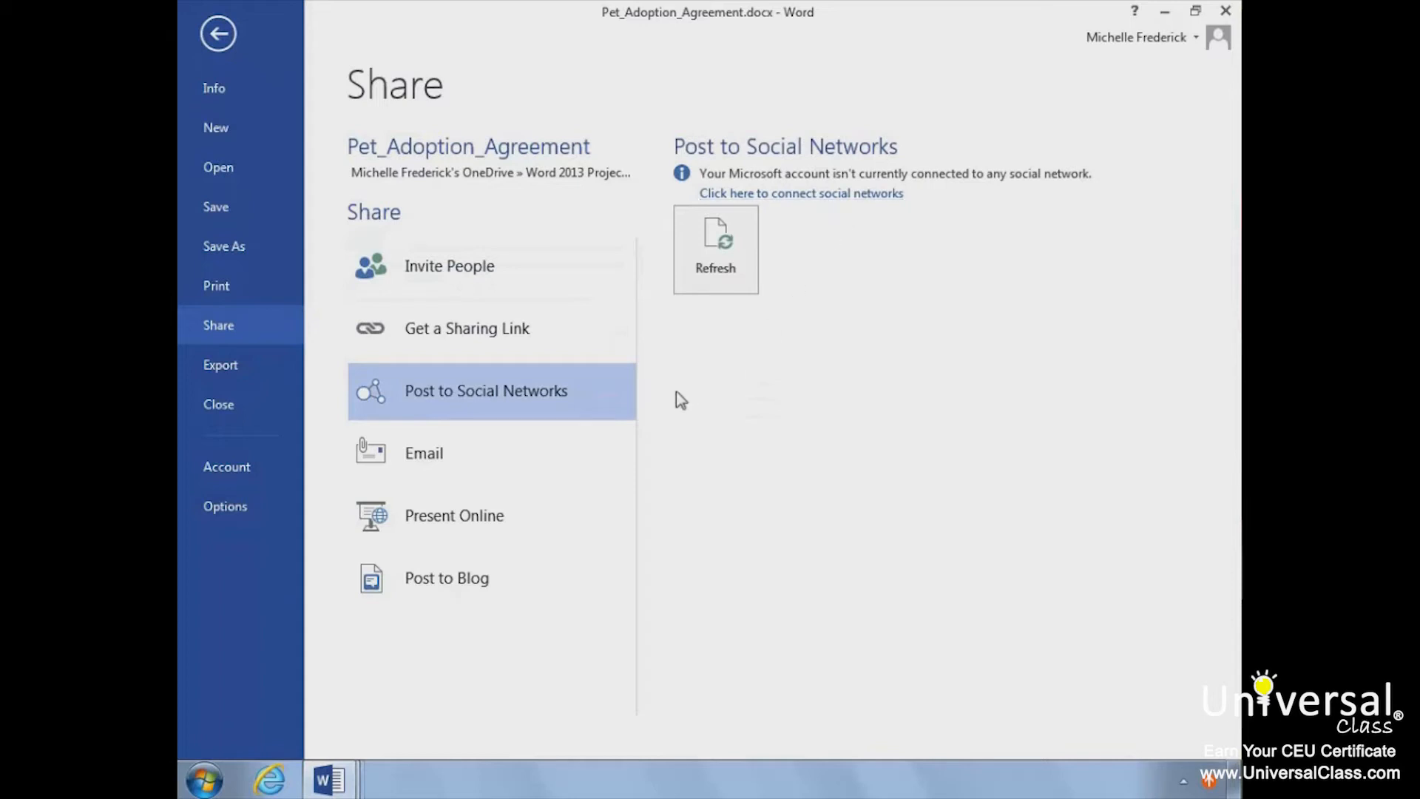
{"action": "left_click", "coordinate": [561, 446]}
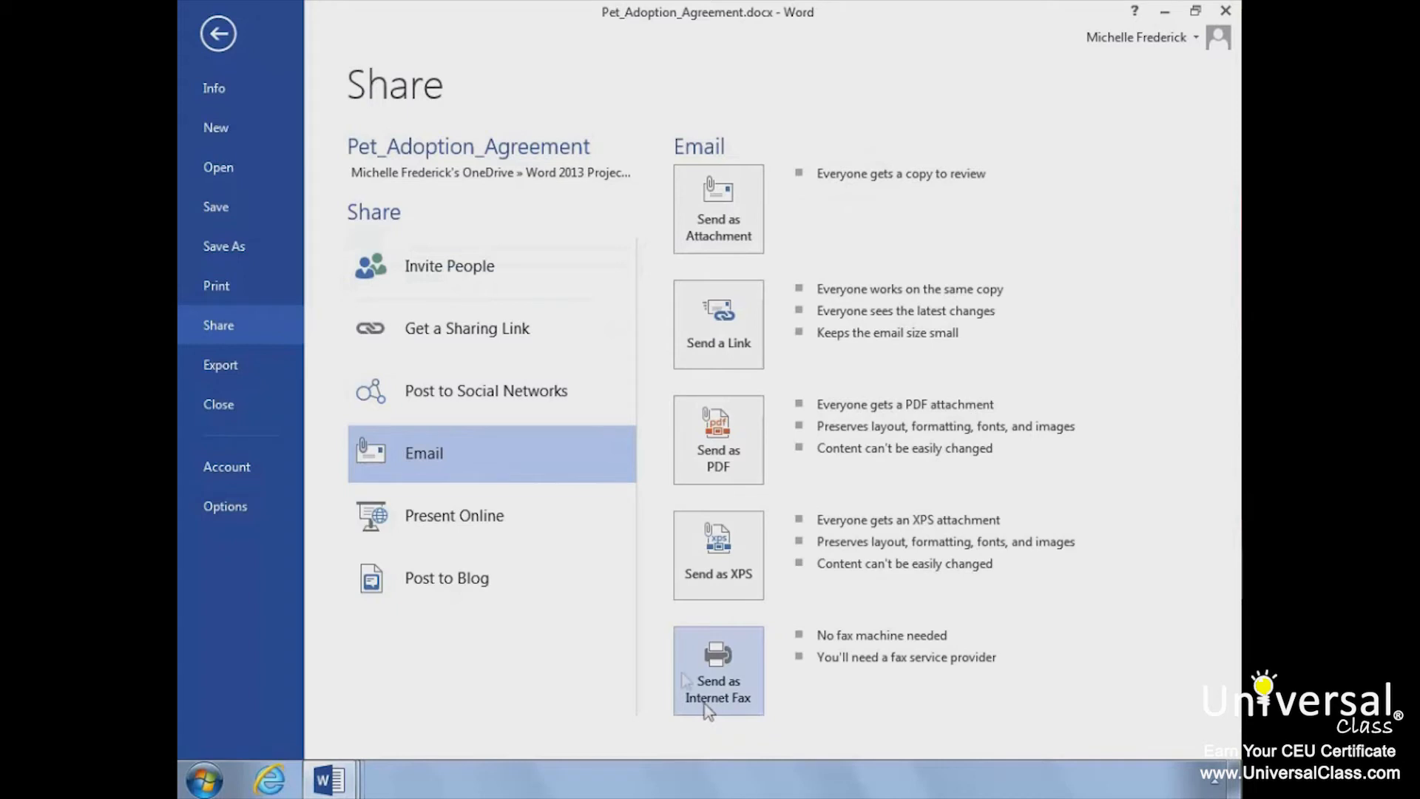
{"action": "left_click", "coordinate": [533, 514]}
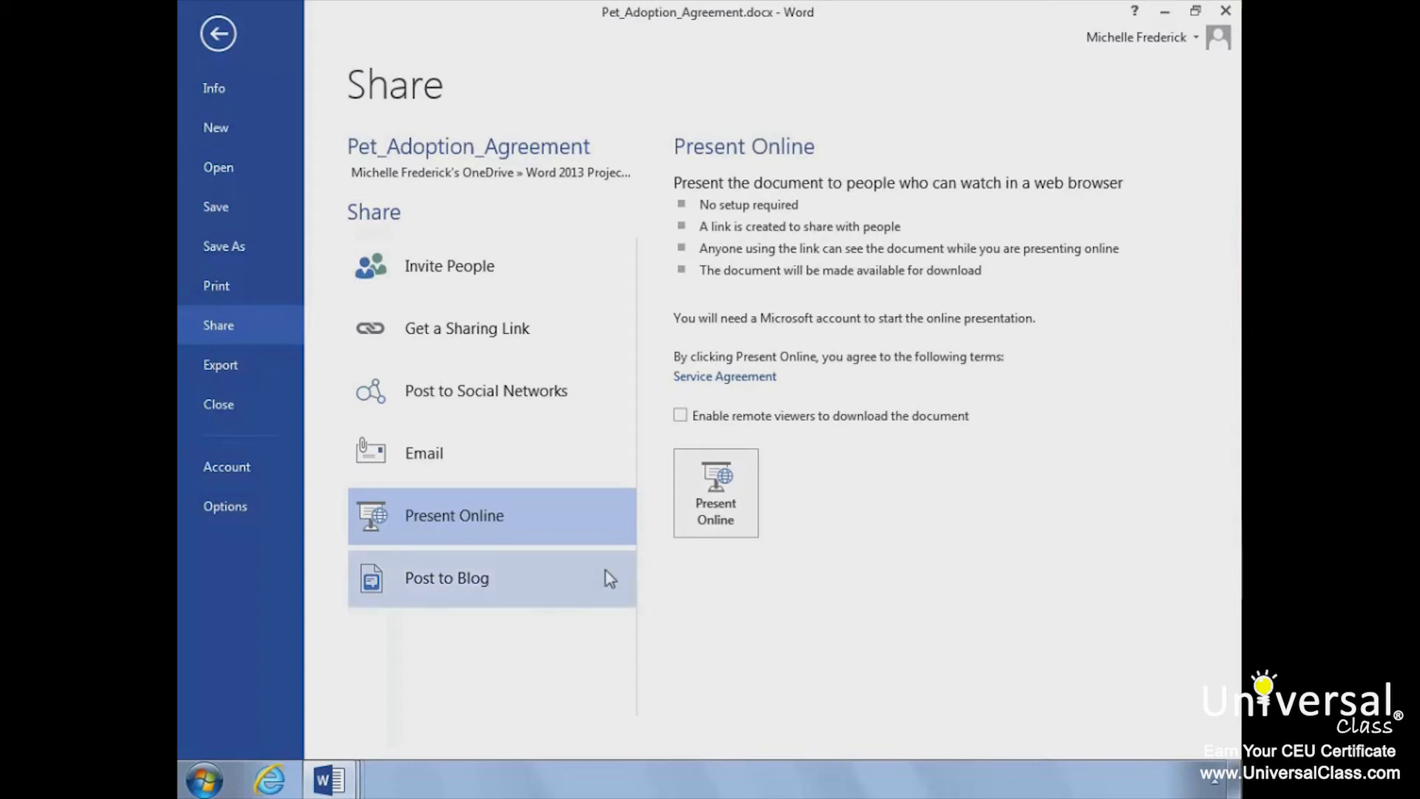
Step: Create a blog post from the adoption agreement and postpone registering a blog account
{"action": "left_click", "coordinate": [564, 588]}
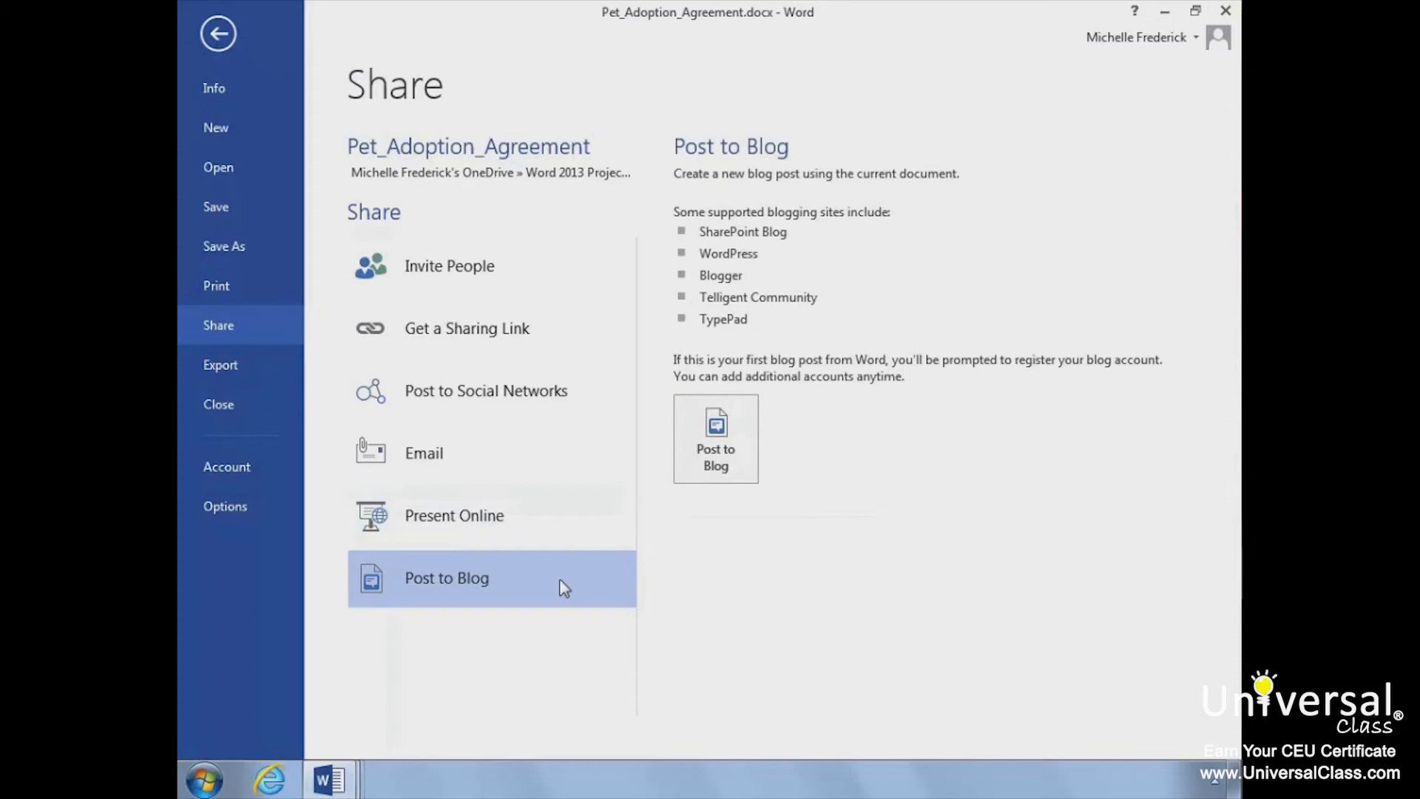
{"action": "left_click", "coordinate": [712, 437]}
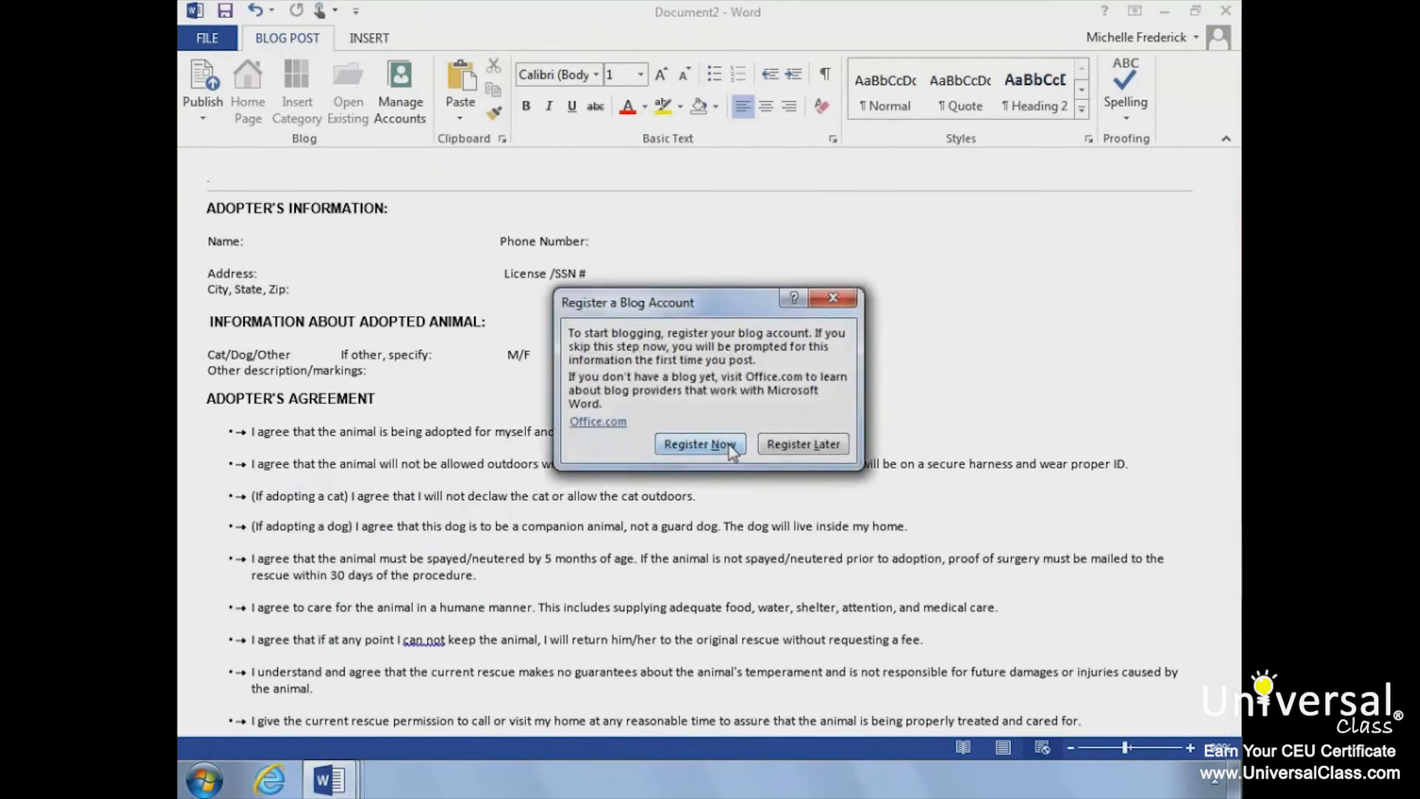
{"action": "left_click", "coordinate": [801, 444]}
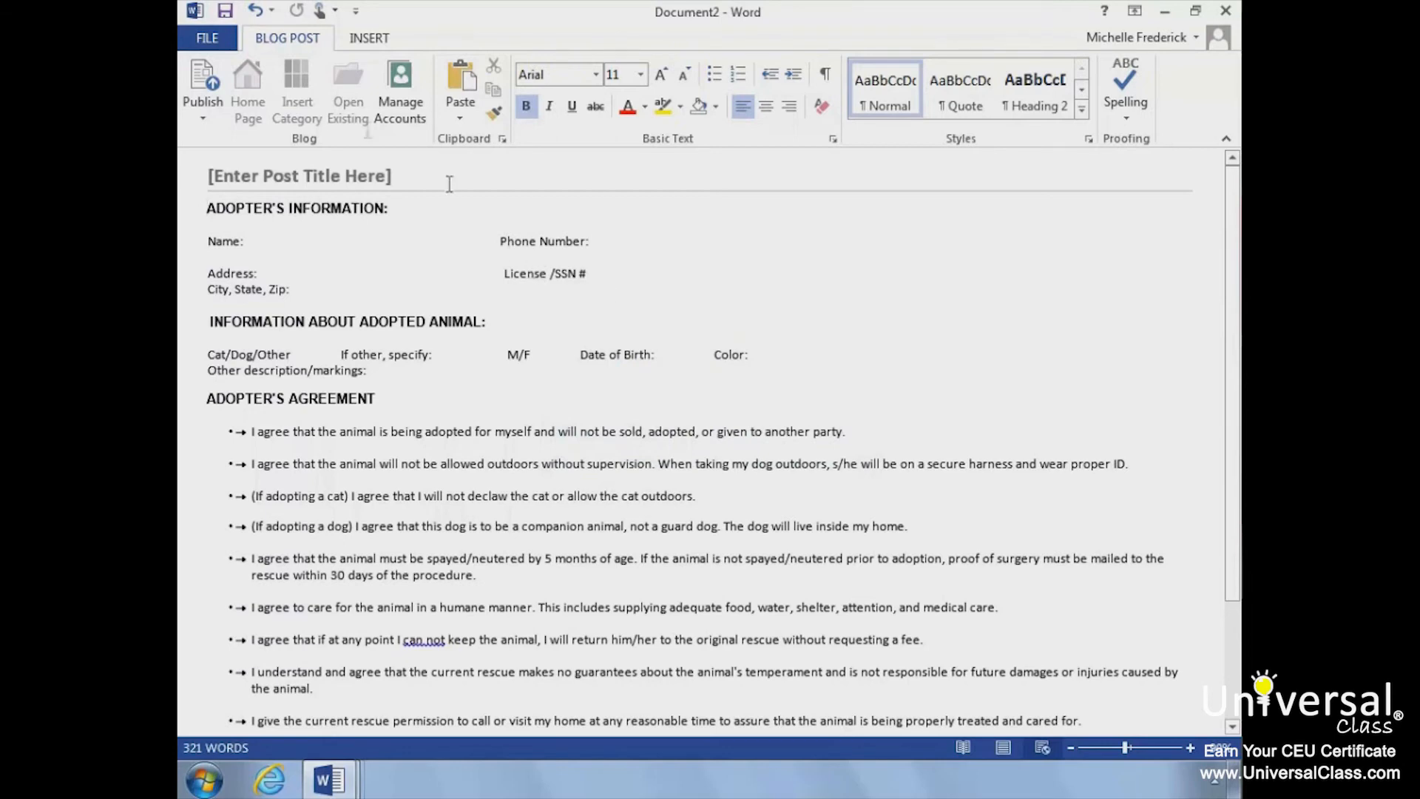
Step: Search the templates for "blog", create an empty document from the Blog post template and postpone the blog account registration
{"action": "left_click", "coordinate": [220, 43]}
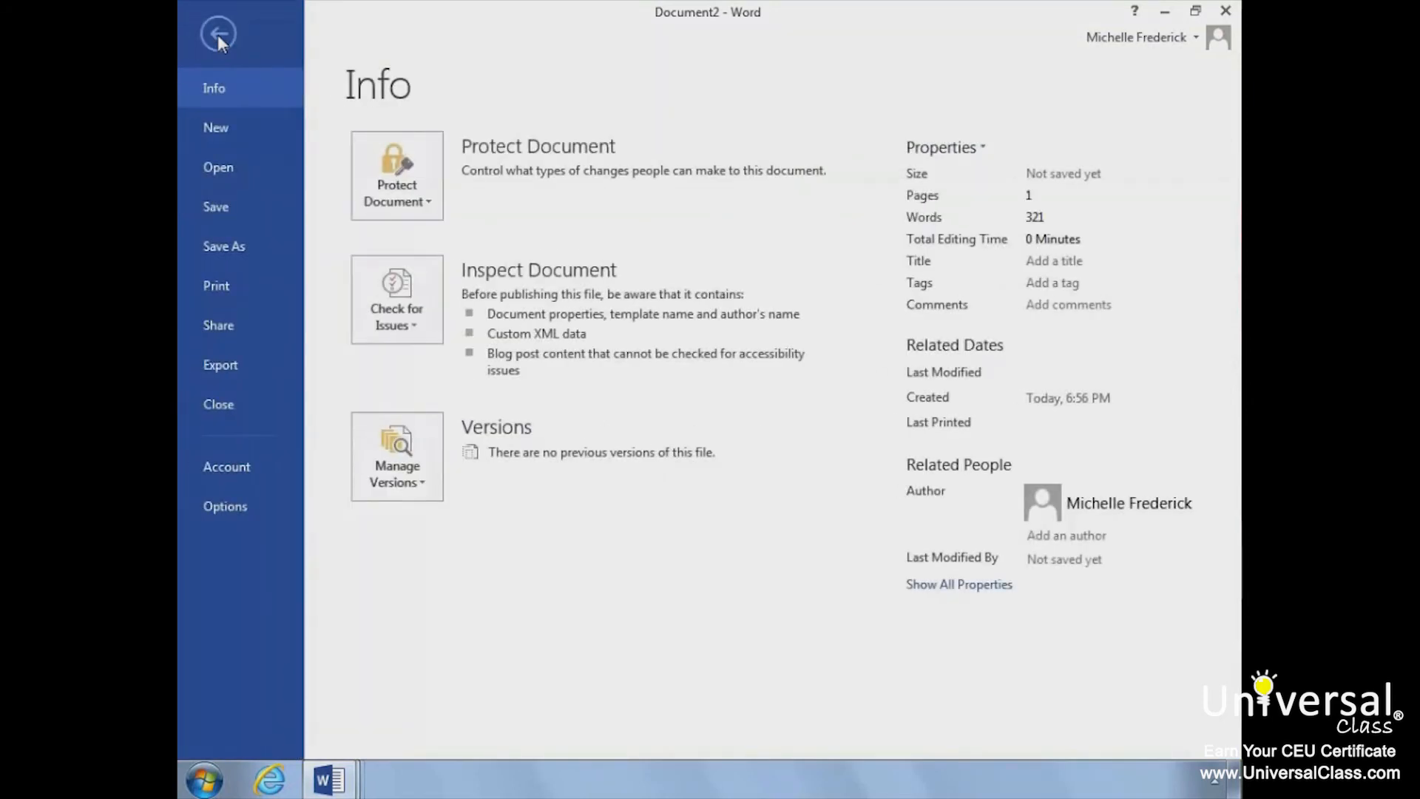
{"action": "left_click", "coordinate": [222, 128]}
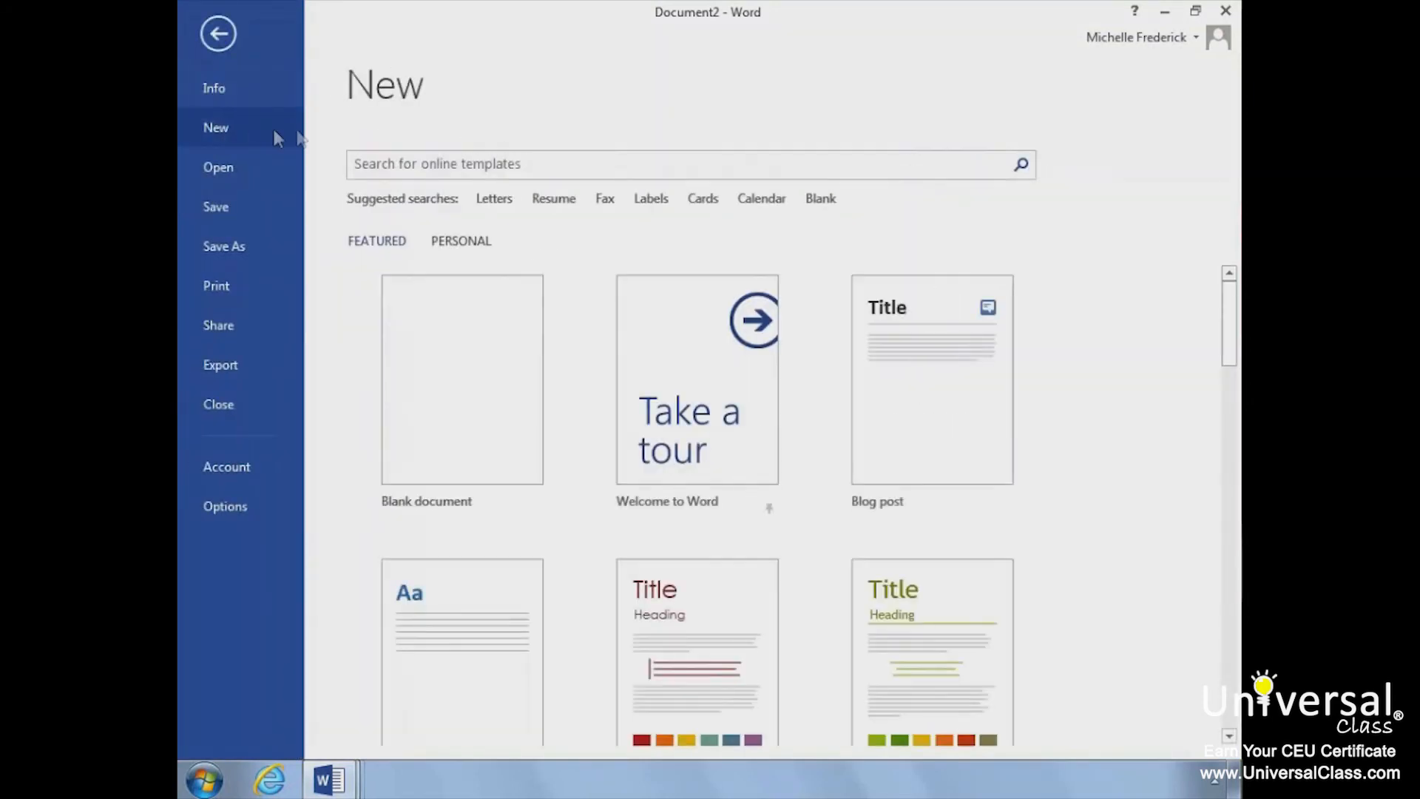
{"action": "left_click", "coordinate": [382, 154]}
{"action": "type", "text": "blog"}
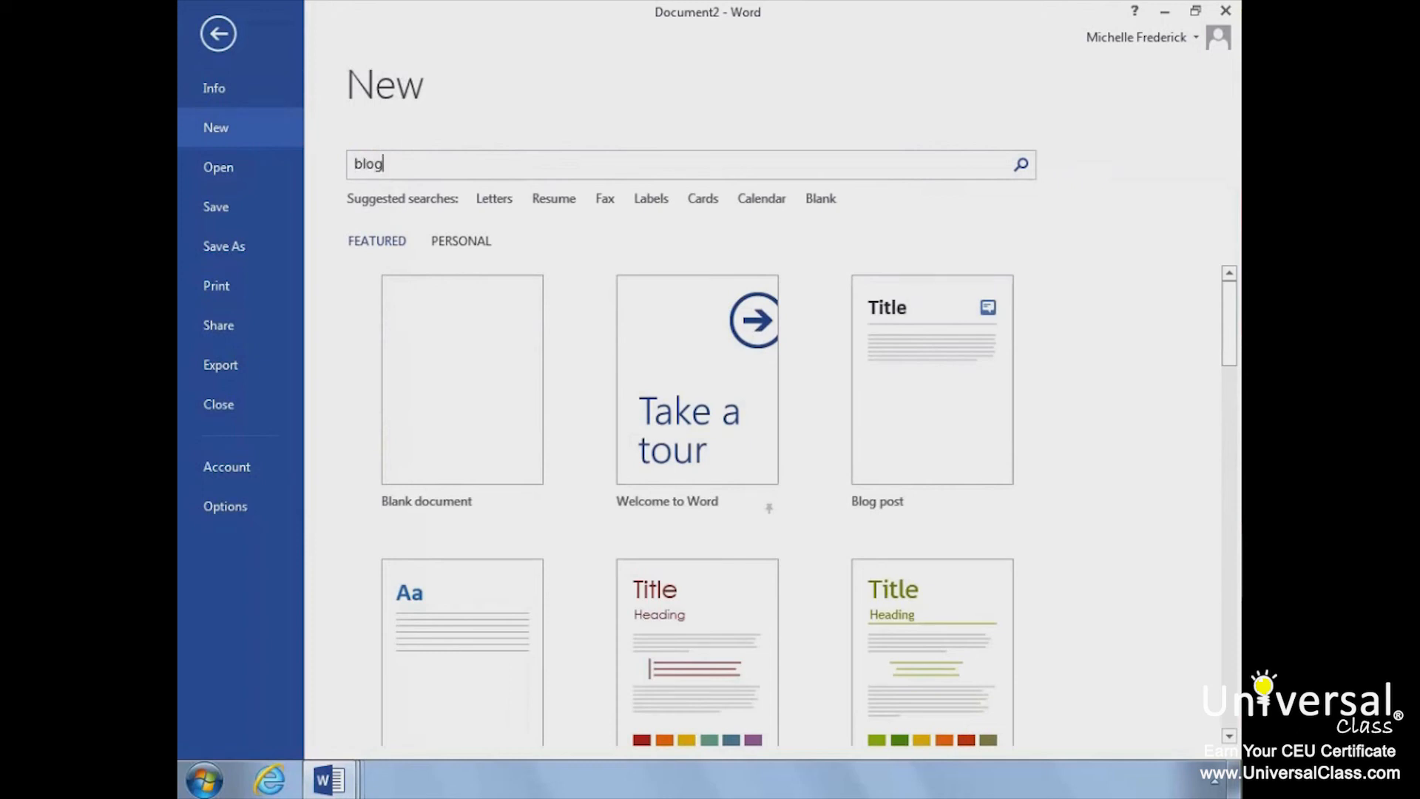
{"action": "key", "text": "Return"}
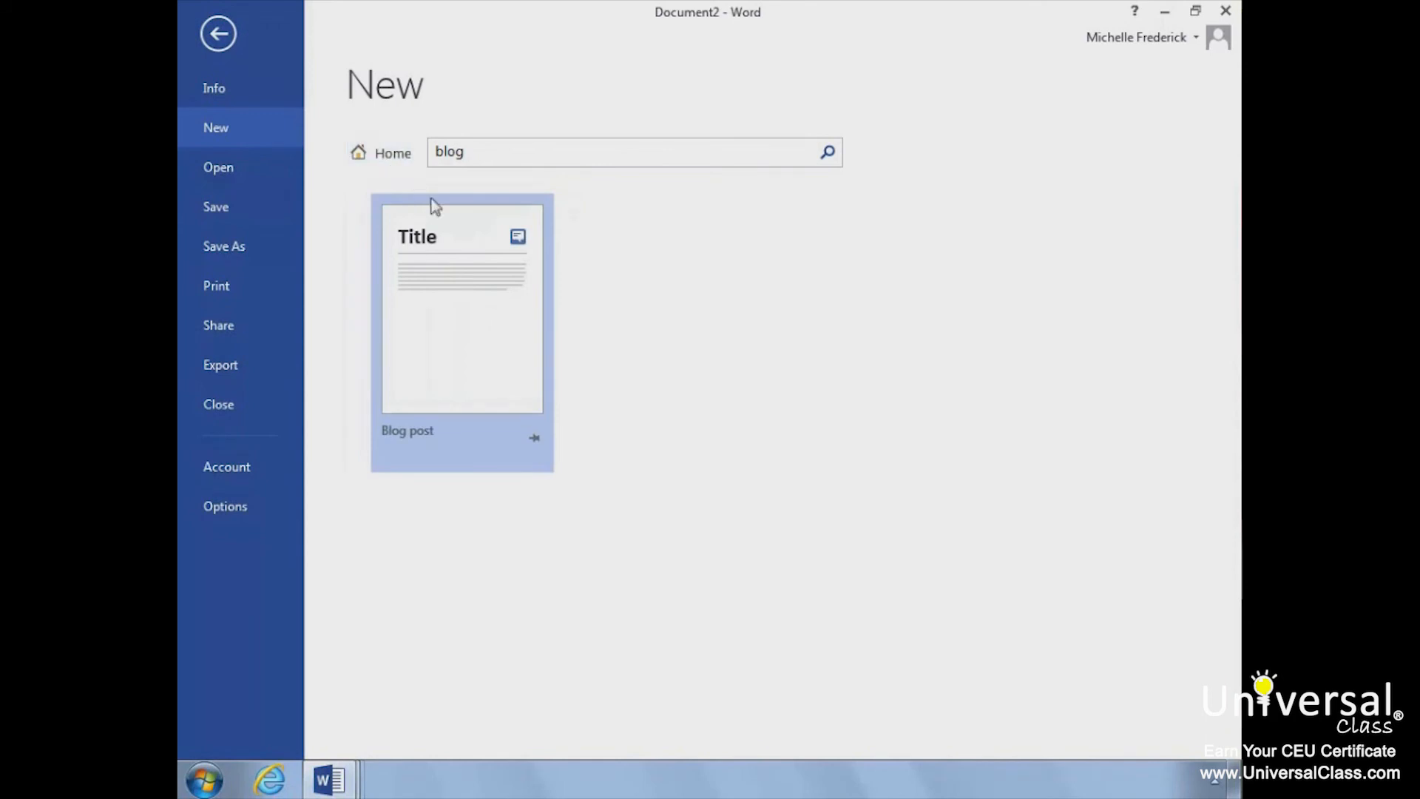
{"action": "left_click", "coordinate": [464, 298]}
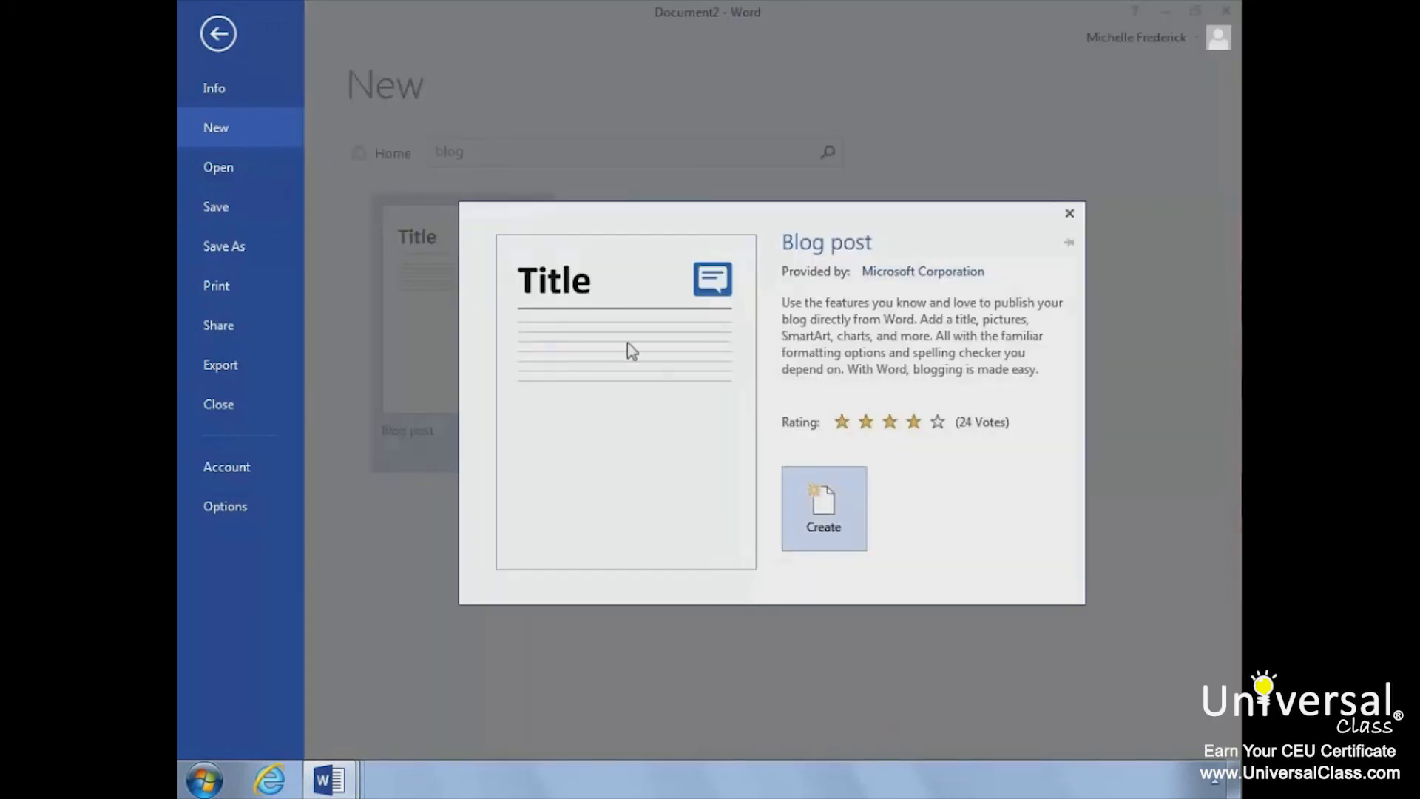
{"action": "left_click", "coordinate": [823, 506]}
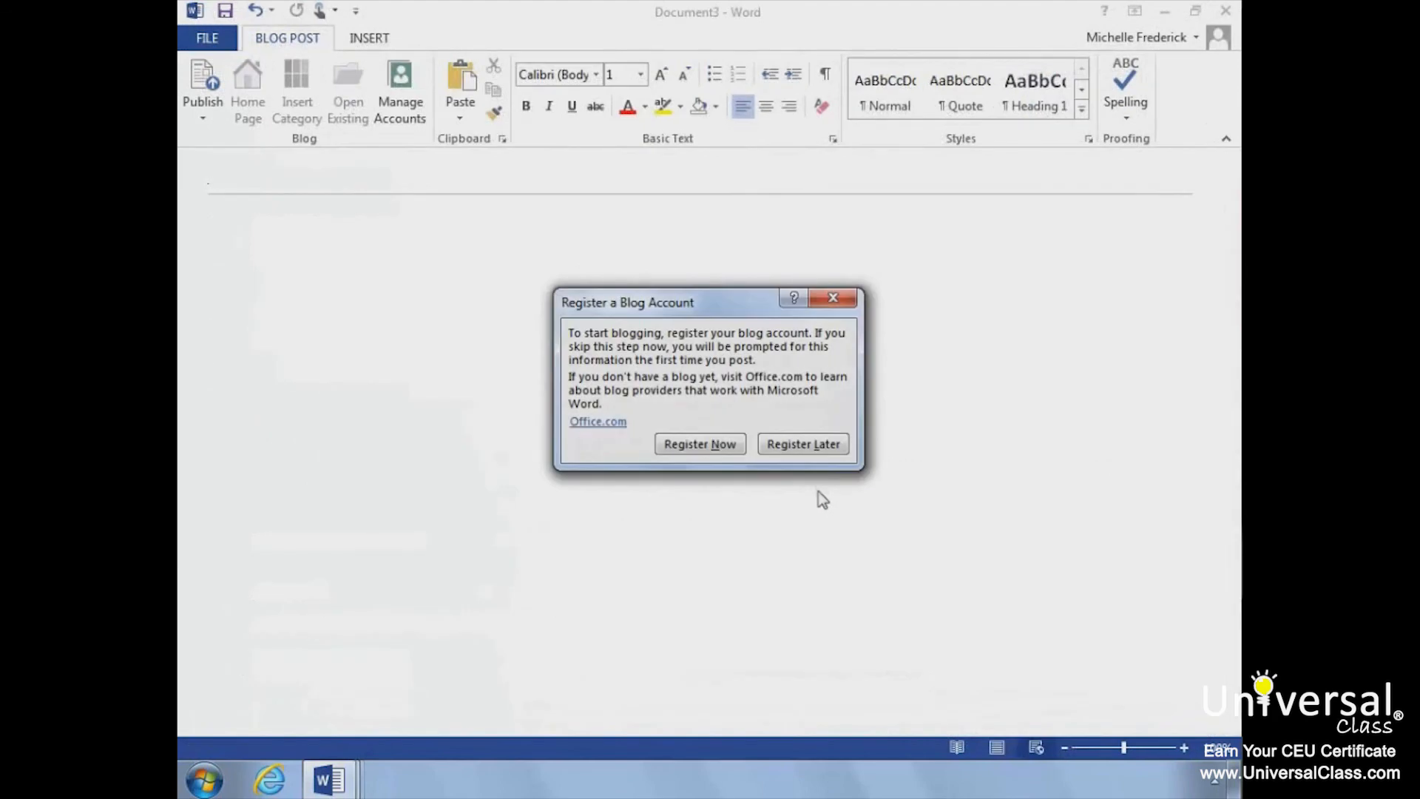
{"action": "left_click", "coordinate": [823, 446]}
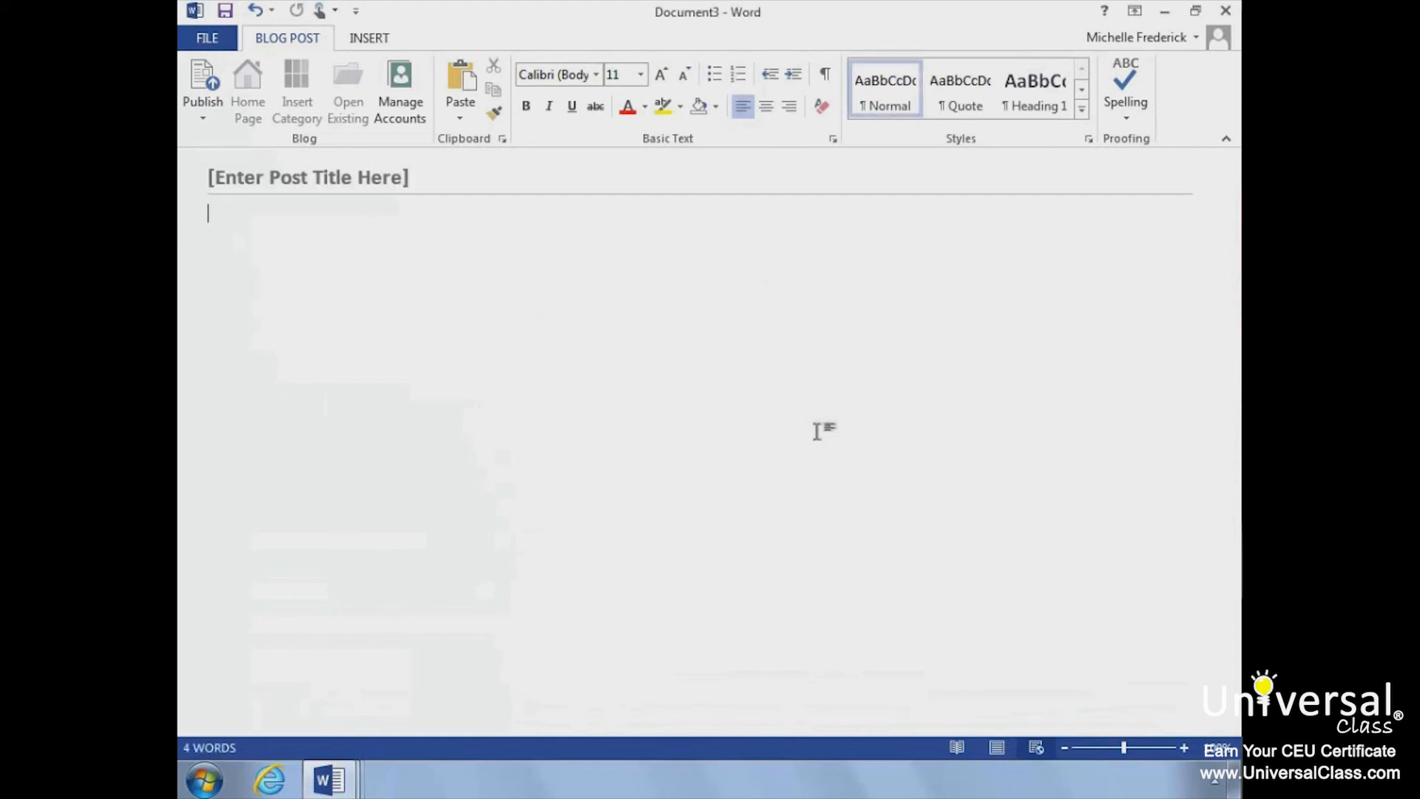